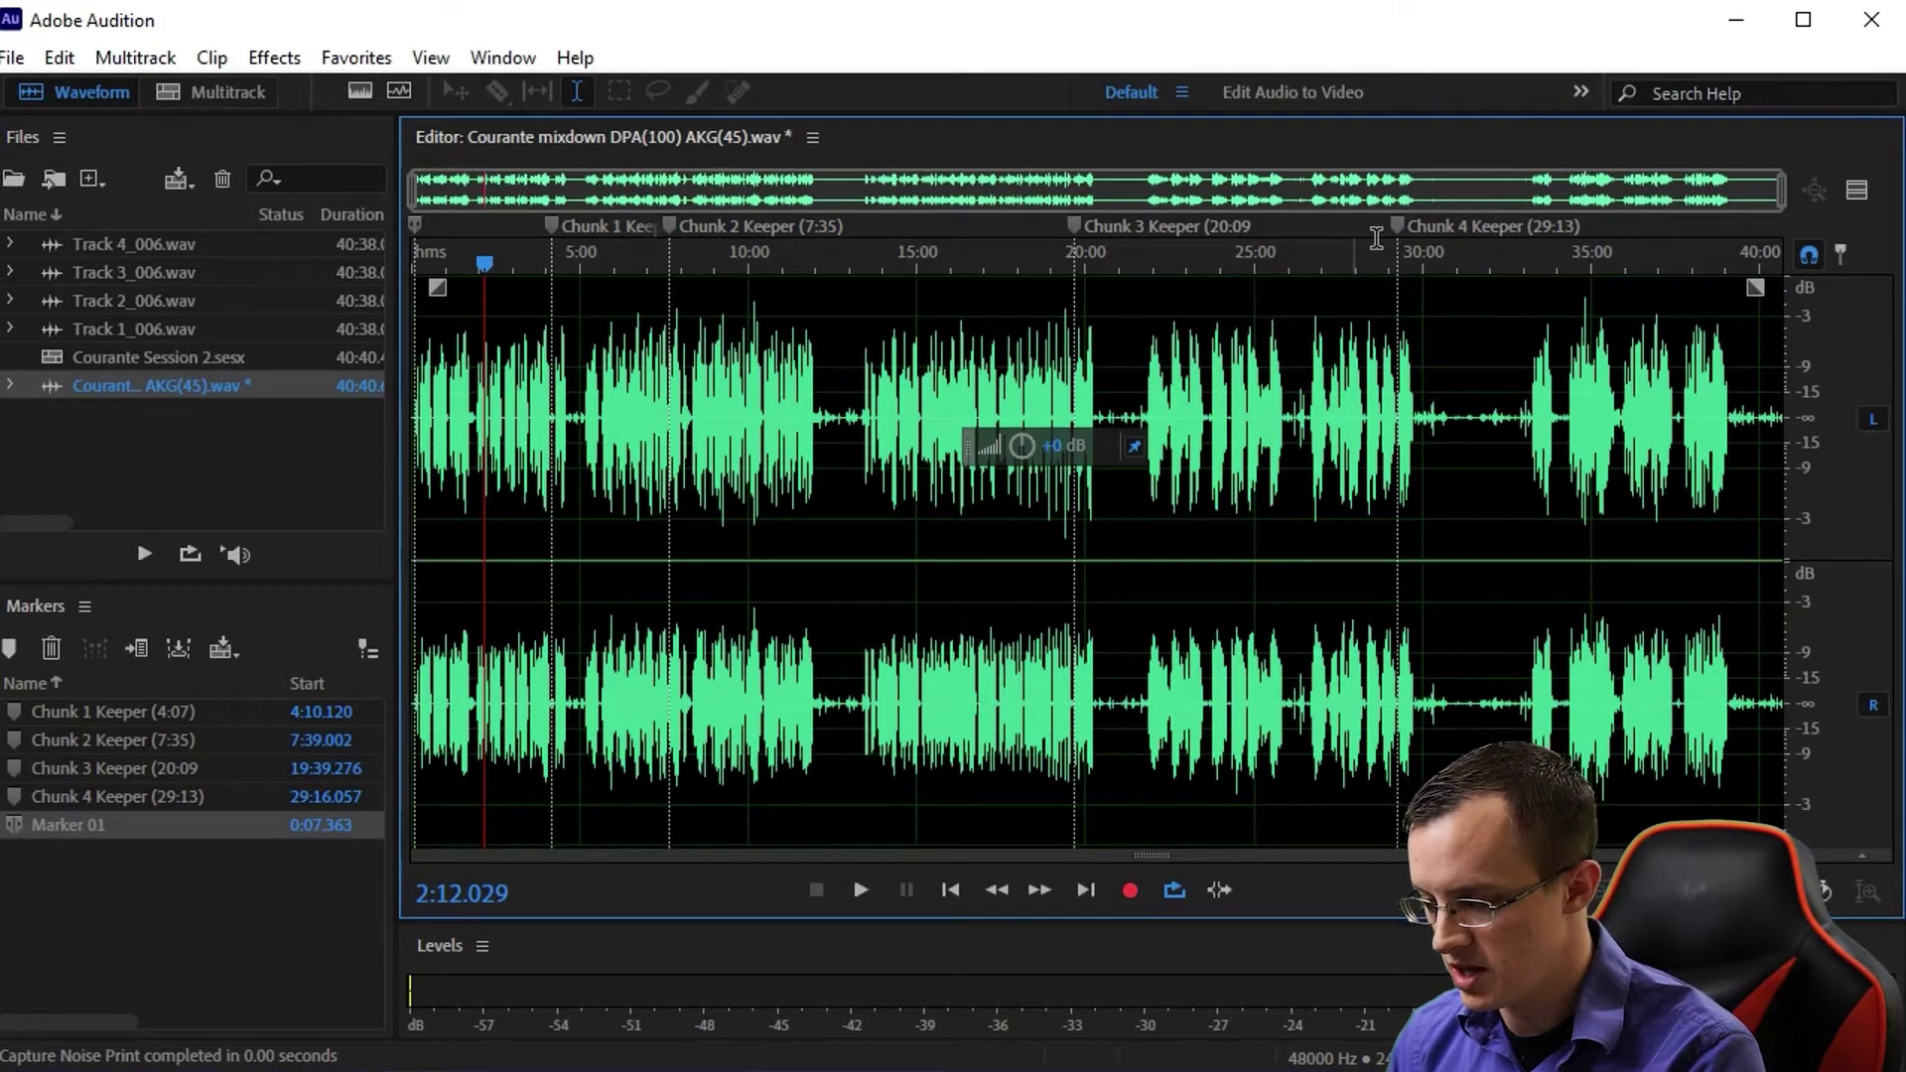
Zoom the Courante mixdown waveform to roughly its first 16 minutes
{"action": "left_click_drag", "start_coordinate": [1782, 194], "coordinate": [423, 204]}
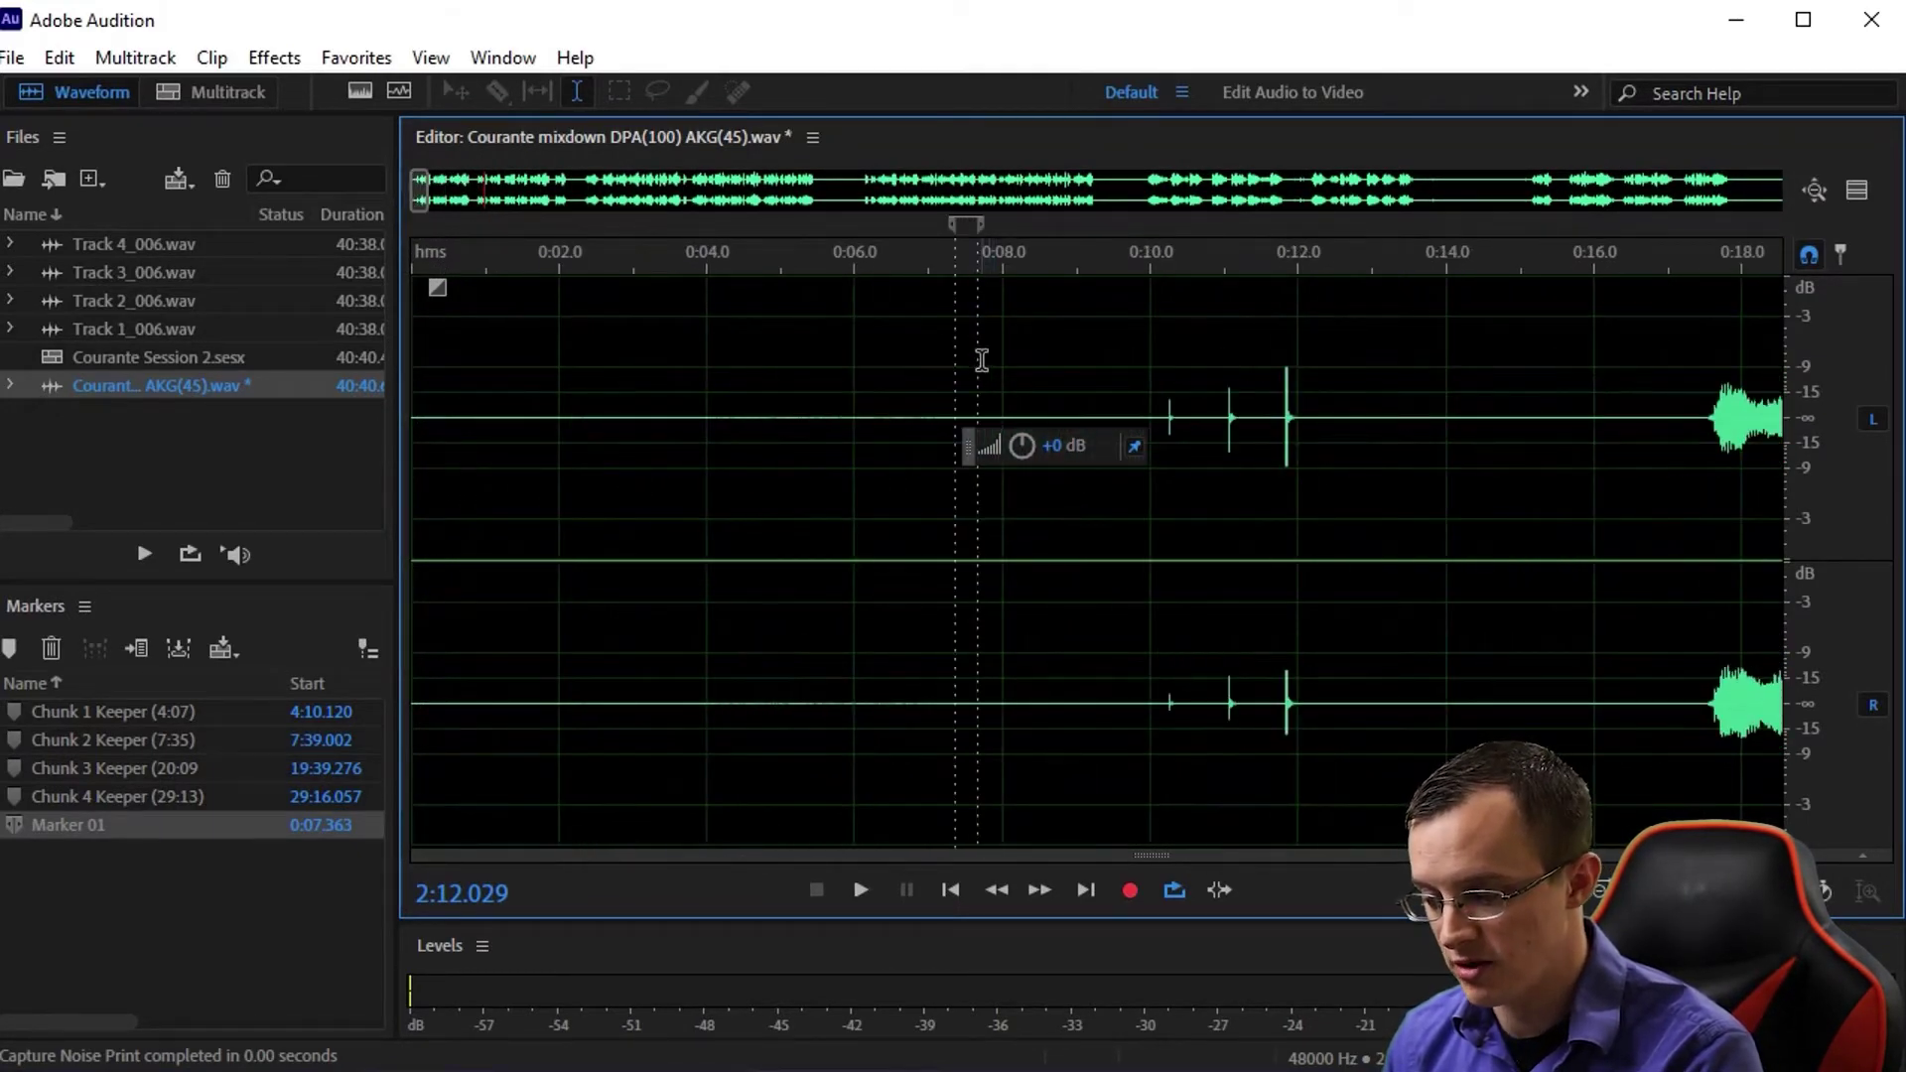
Select the room-noise gap at Marker 01 (0:07.363–0:07.66), play it, and boost its gain
{"action": "scroll", "coordinate": [981, 360], "scroll_direction": "up", "scroll_amount": 8}
{"action": "key", "text": "alt"}
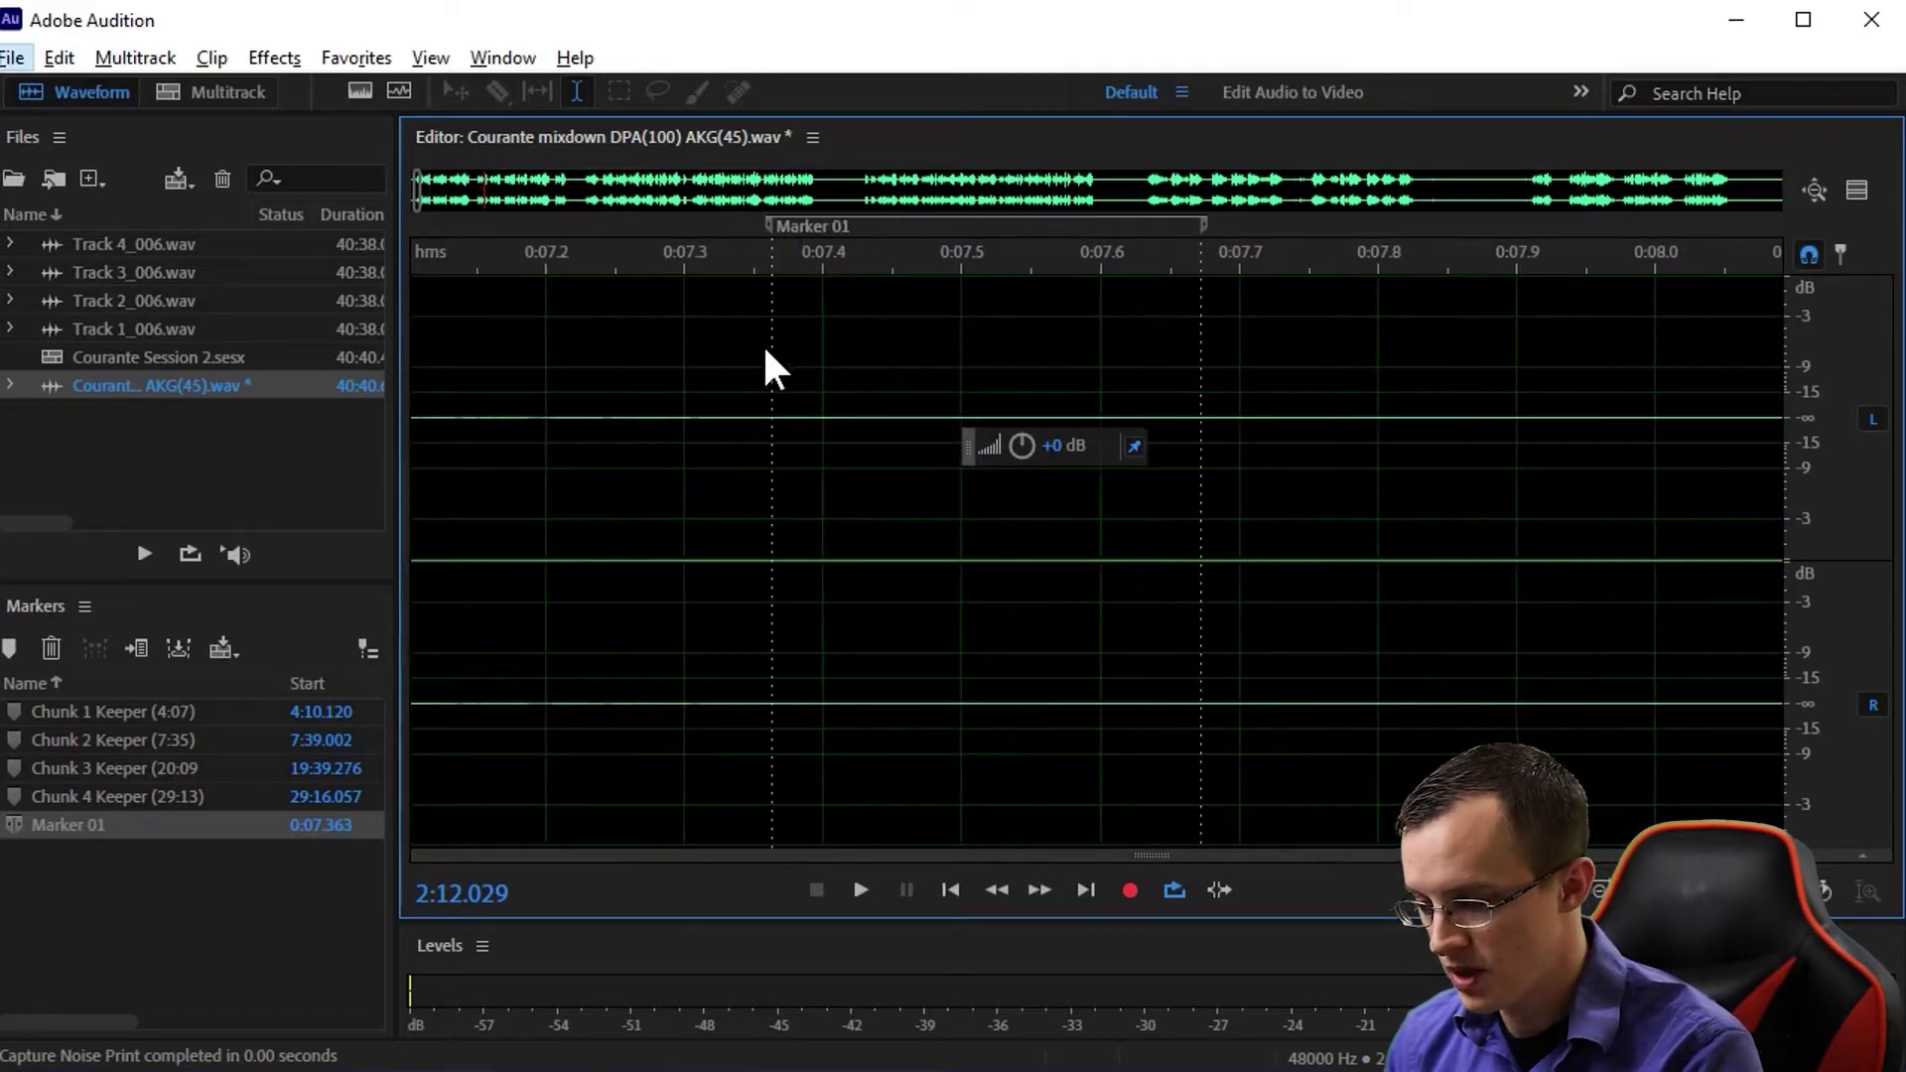
{"action": "left_click_drag", "start_coordinate": [770, 372], "coordinate": [1199, 401]}
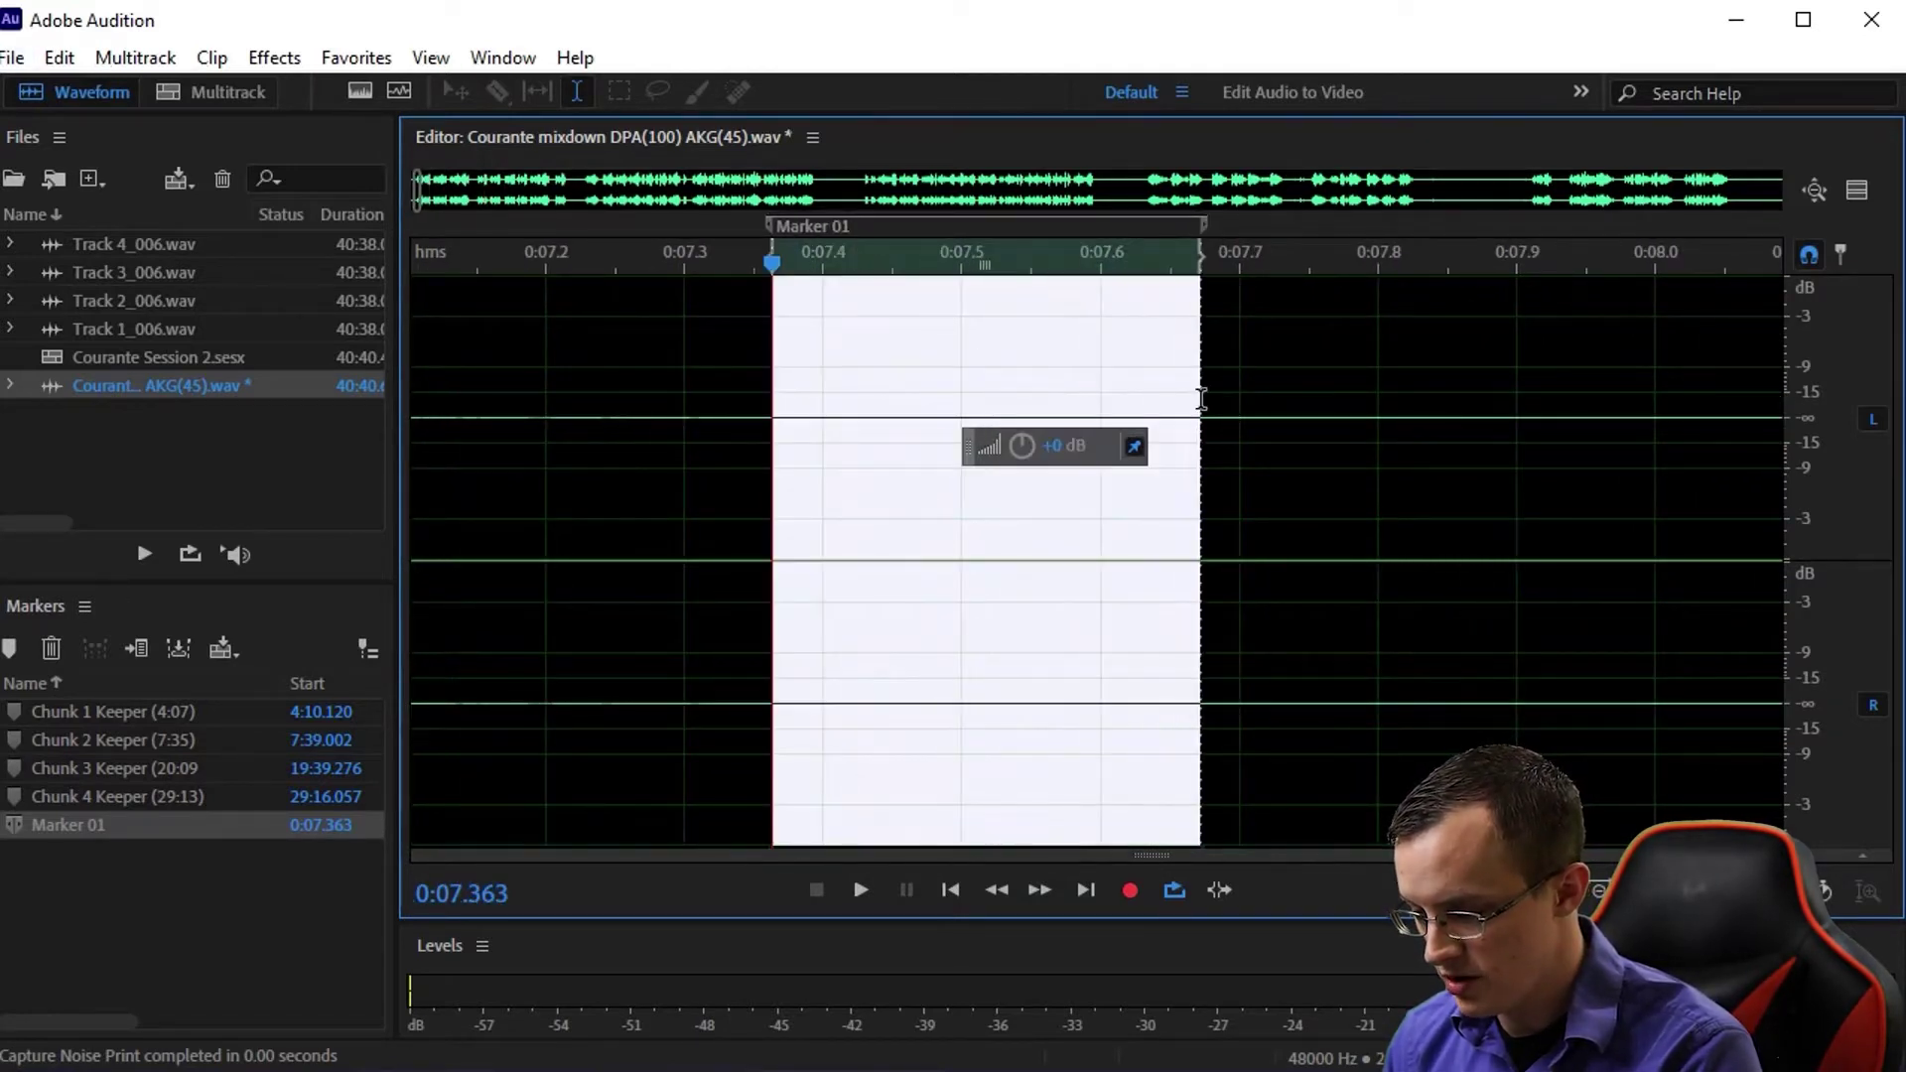
{"action": "key", "text": "space"}
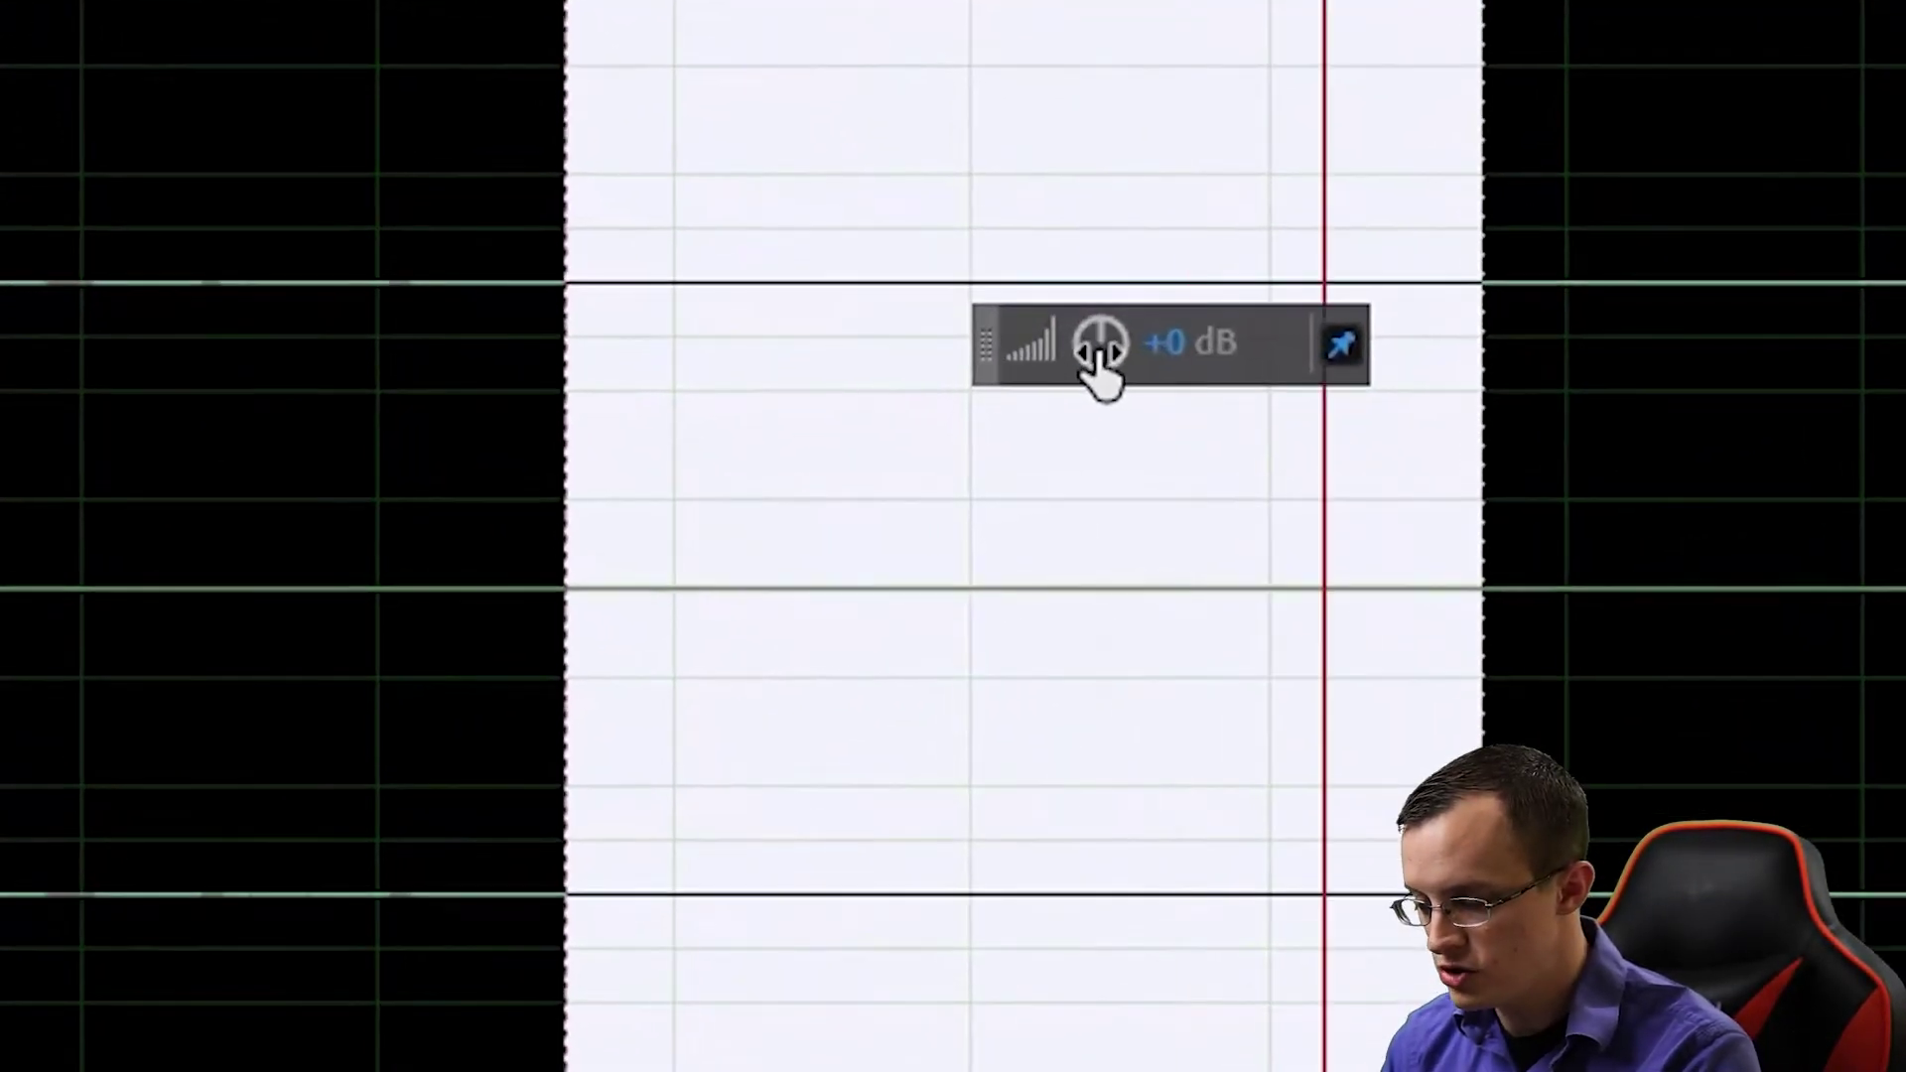
{"action": "left_click_drag", "start_coordinate": [1029, 437], "coordinate": [1033, 437]}
{"action": "left_click_drag", "start_coordinate": [1100, 344], "coordinate": [1288, 321]}
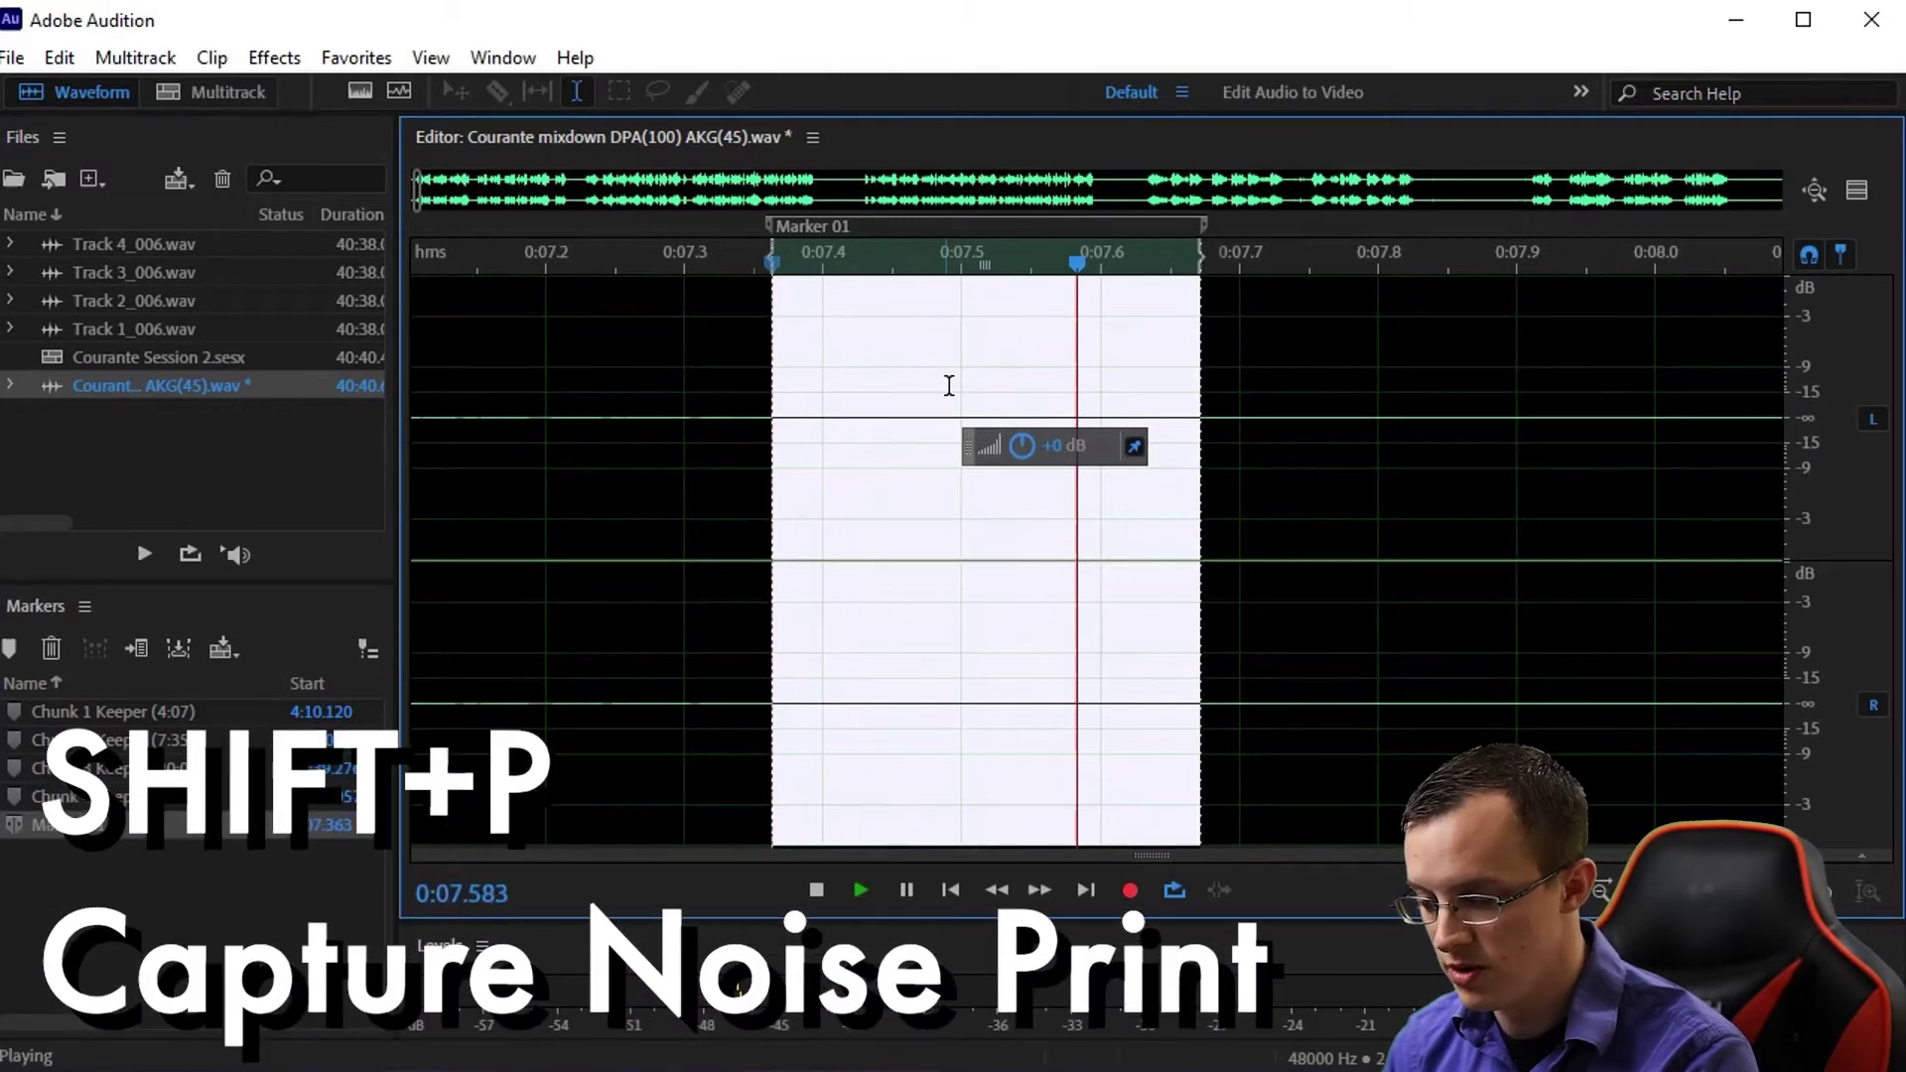
Stop playback and capture the selected room noise as the noise print
{"action": "key", "text": "space"}
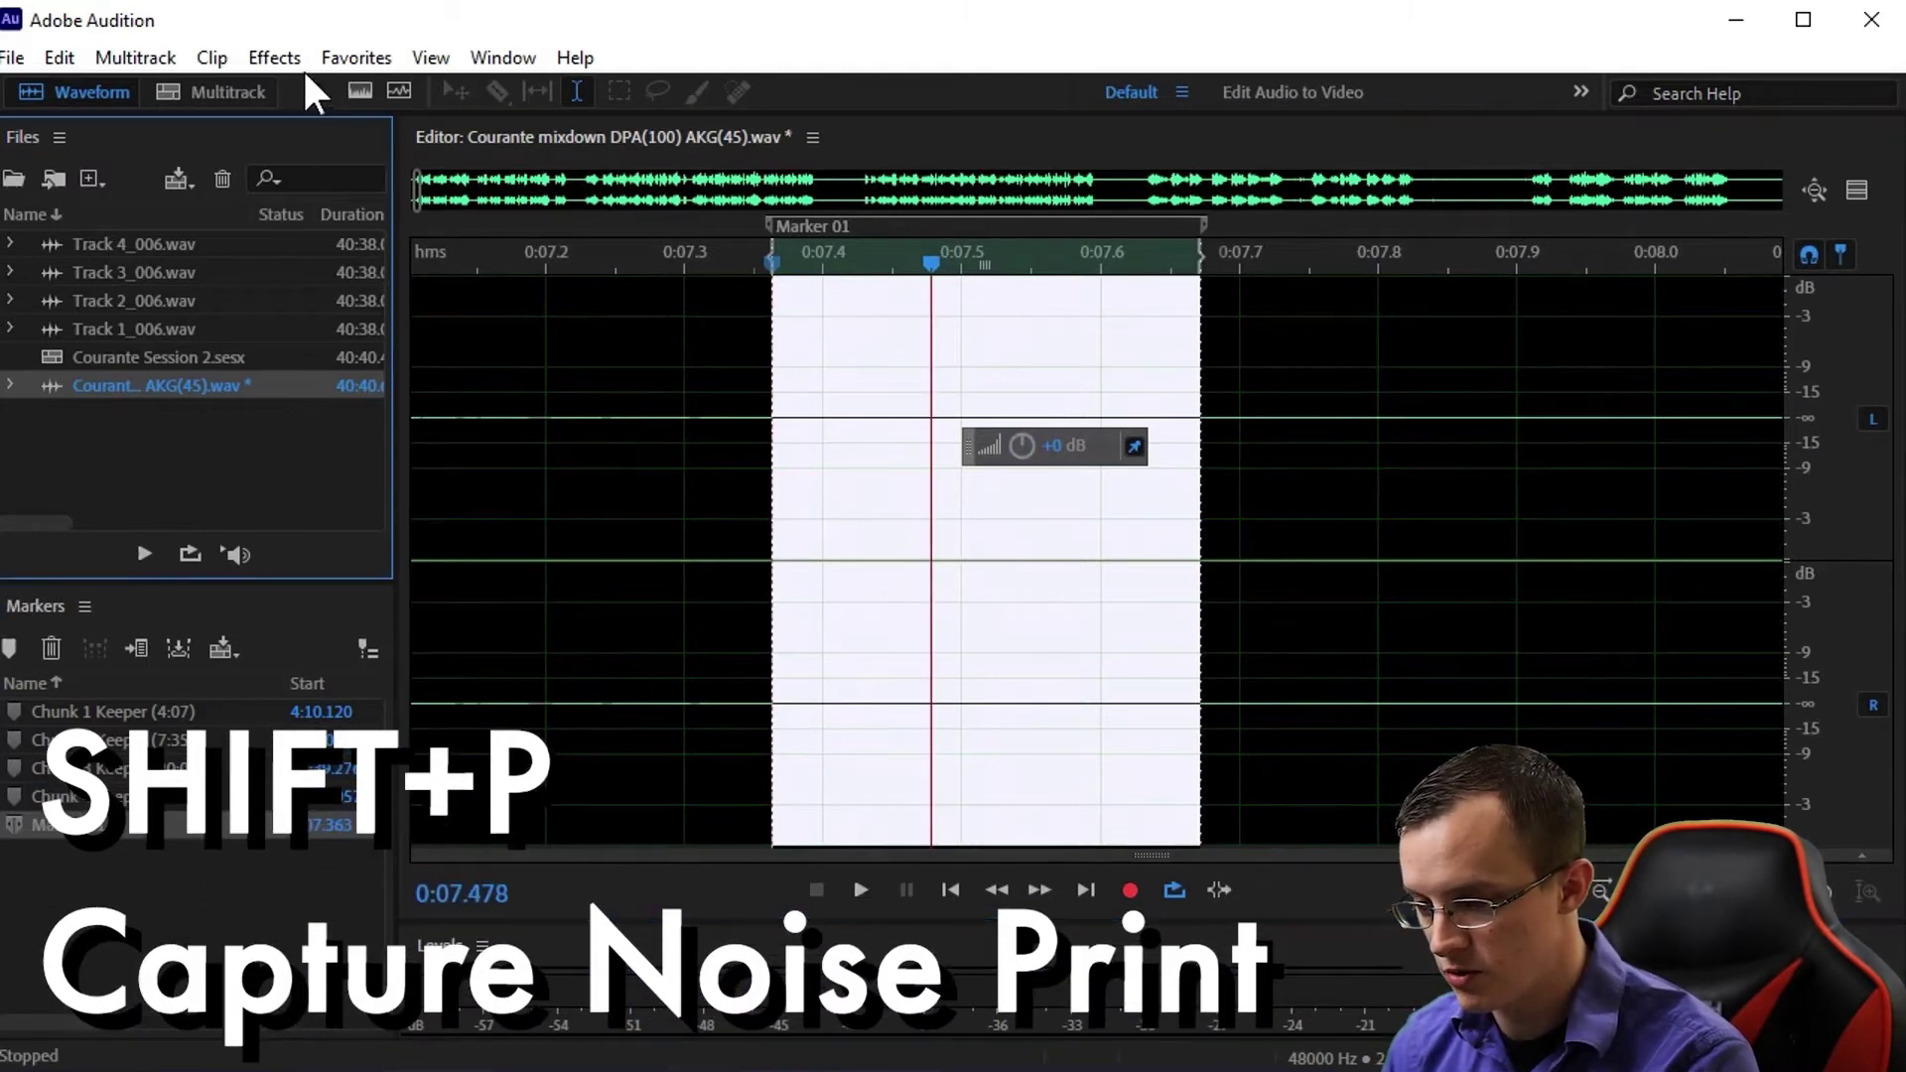
{"action": "left_click", "coordinate": [283, 60]}
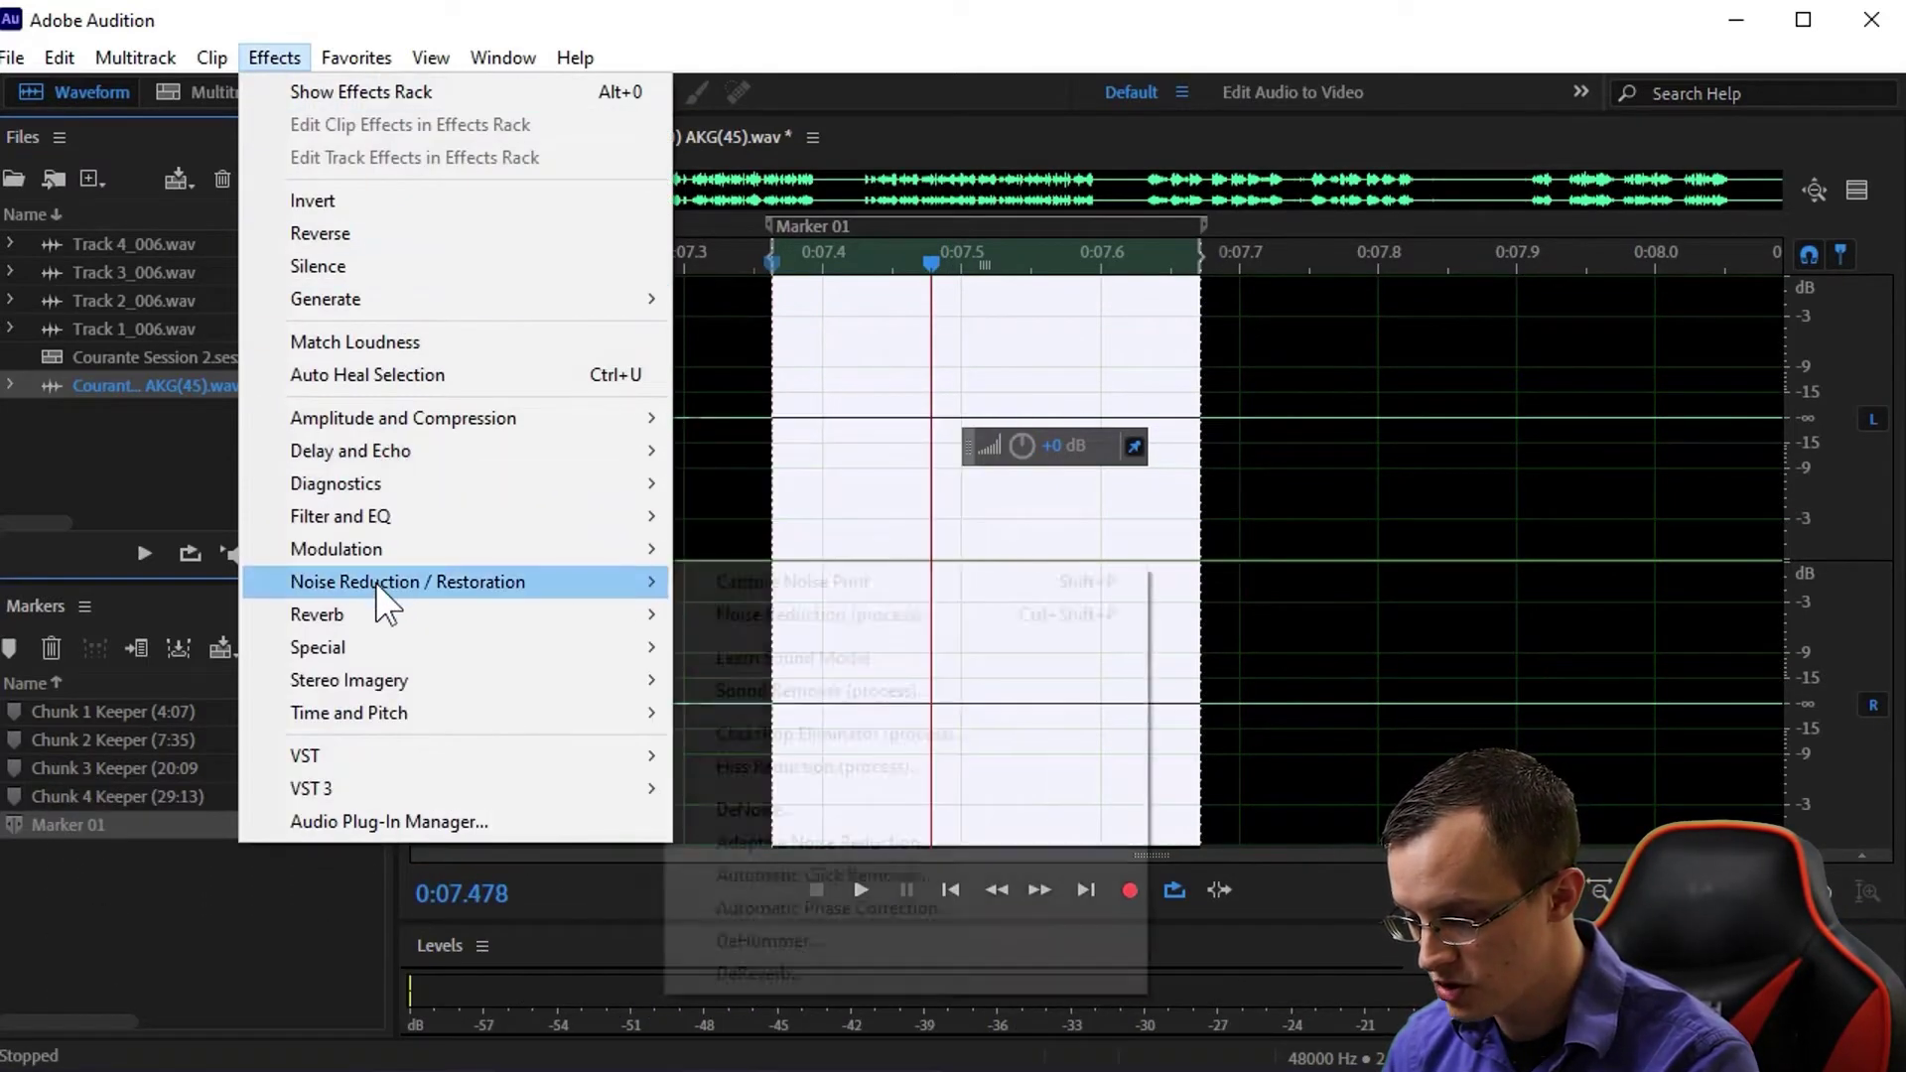
{"action": "mouse_move", "coordinate": [635, 586]}
{"action": "left_click", "coordinate": [804, 584]}
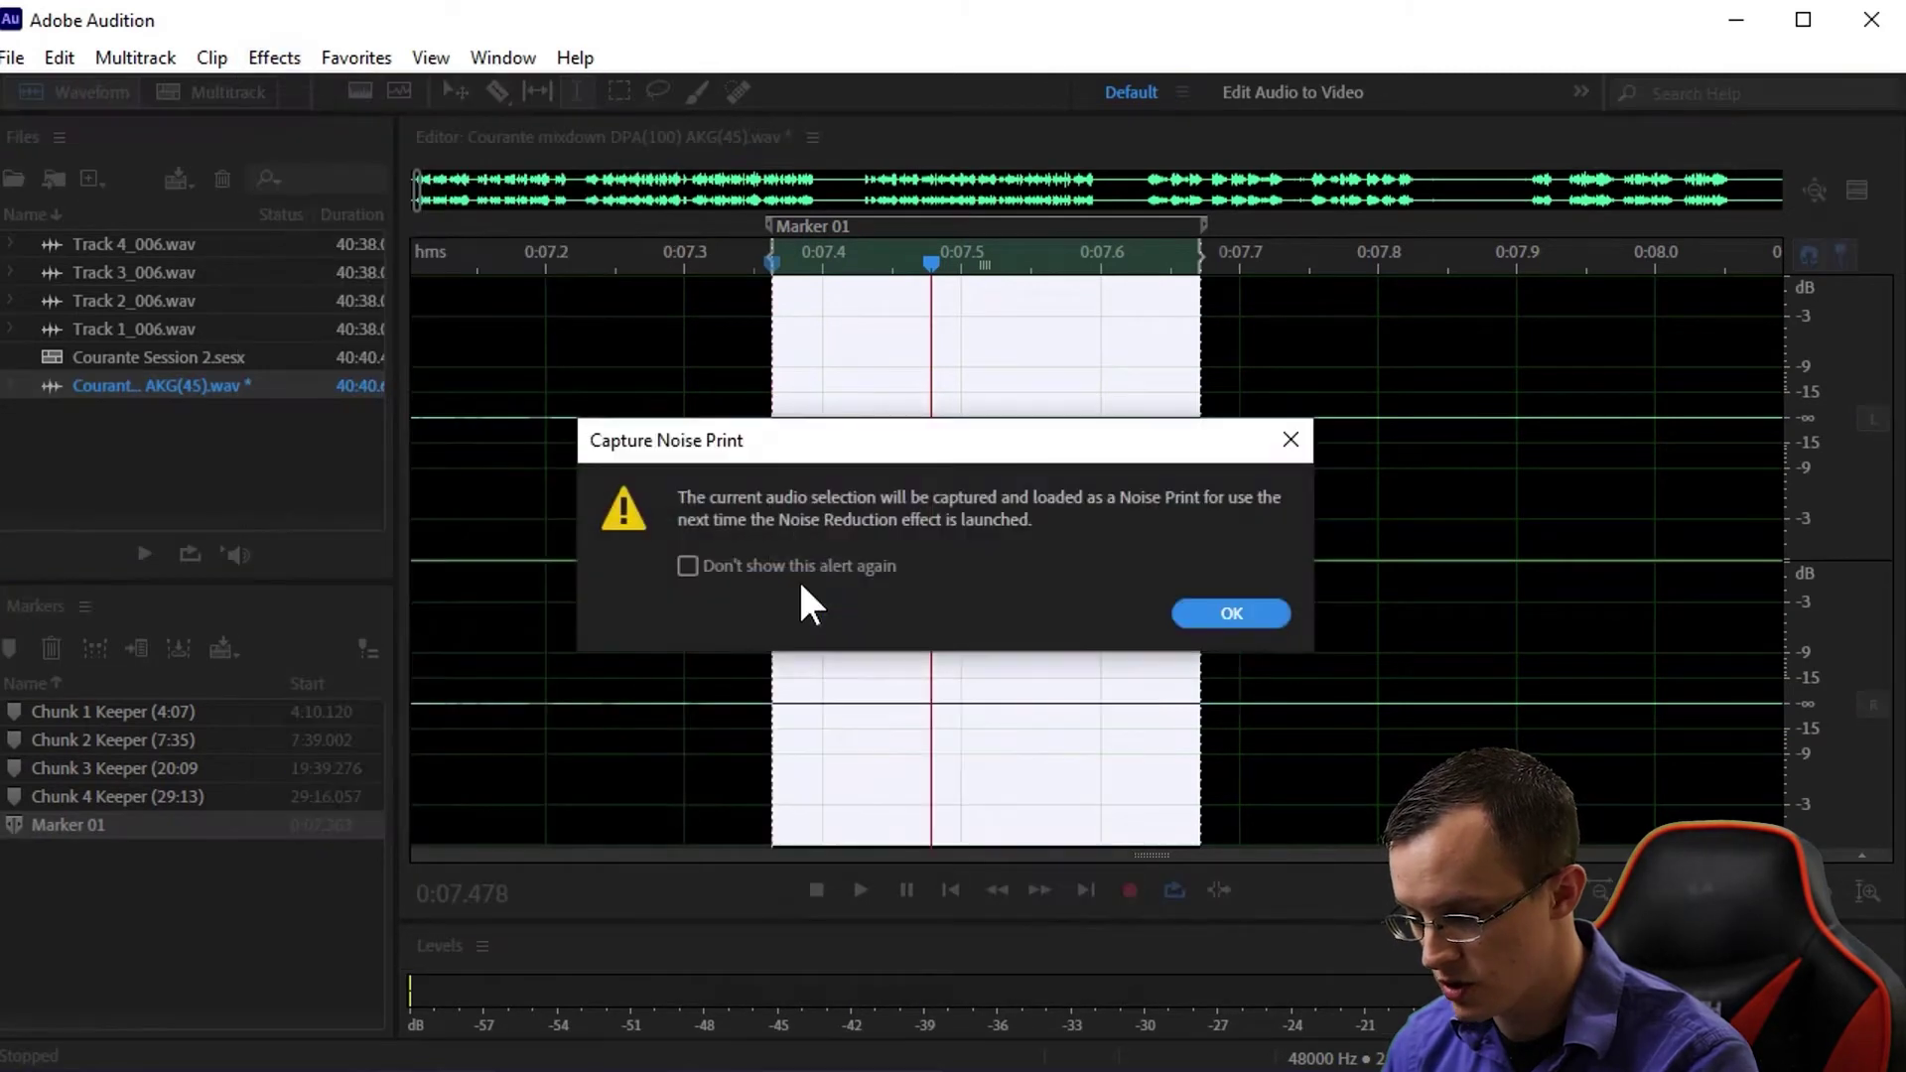
{"action": "left_click", "coordinate": [1221, 614]}
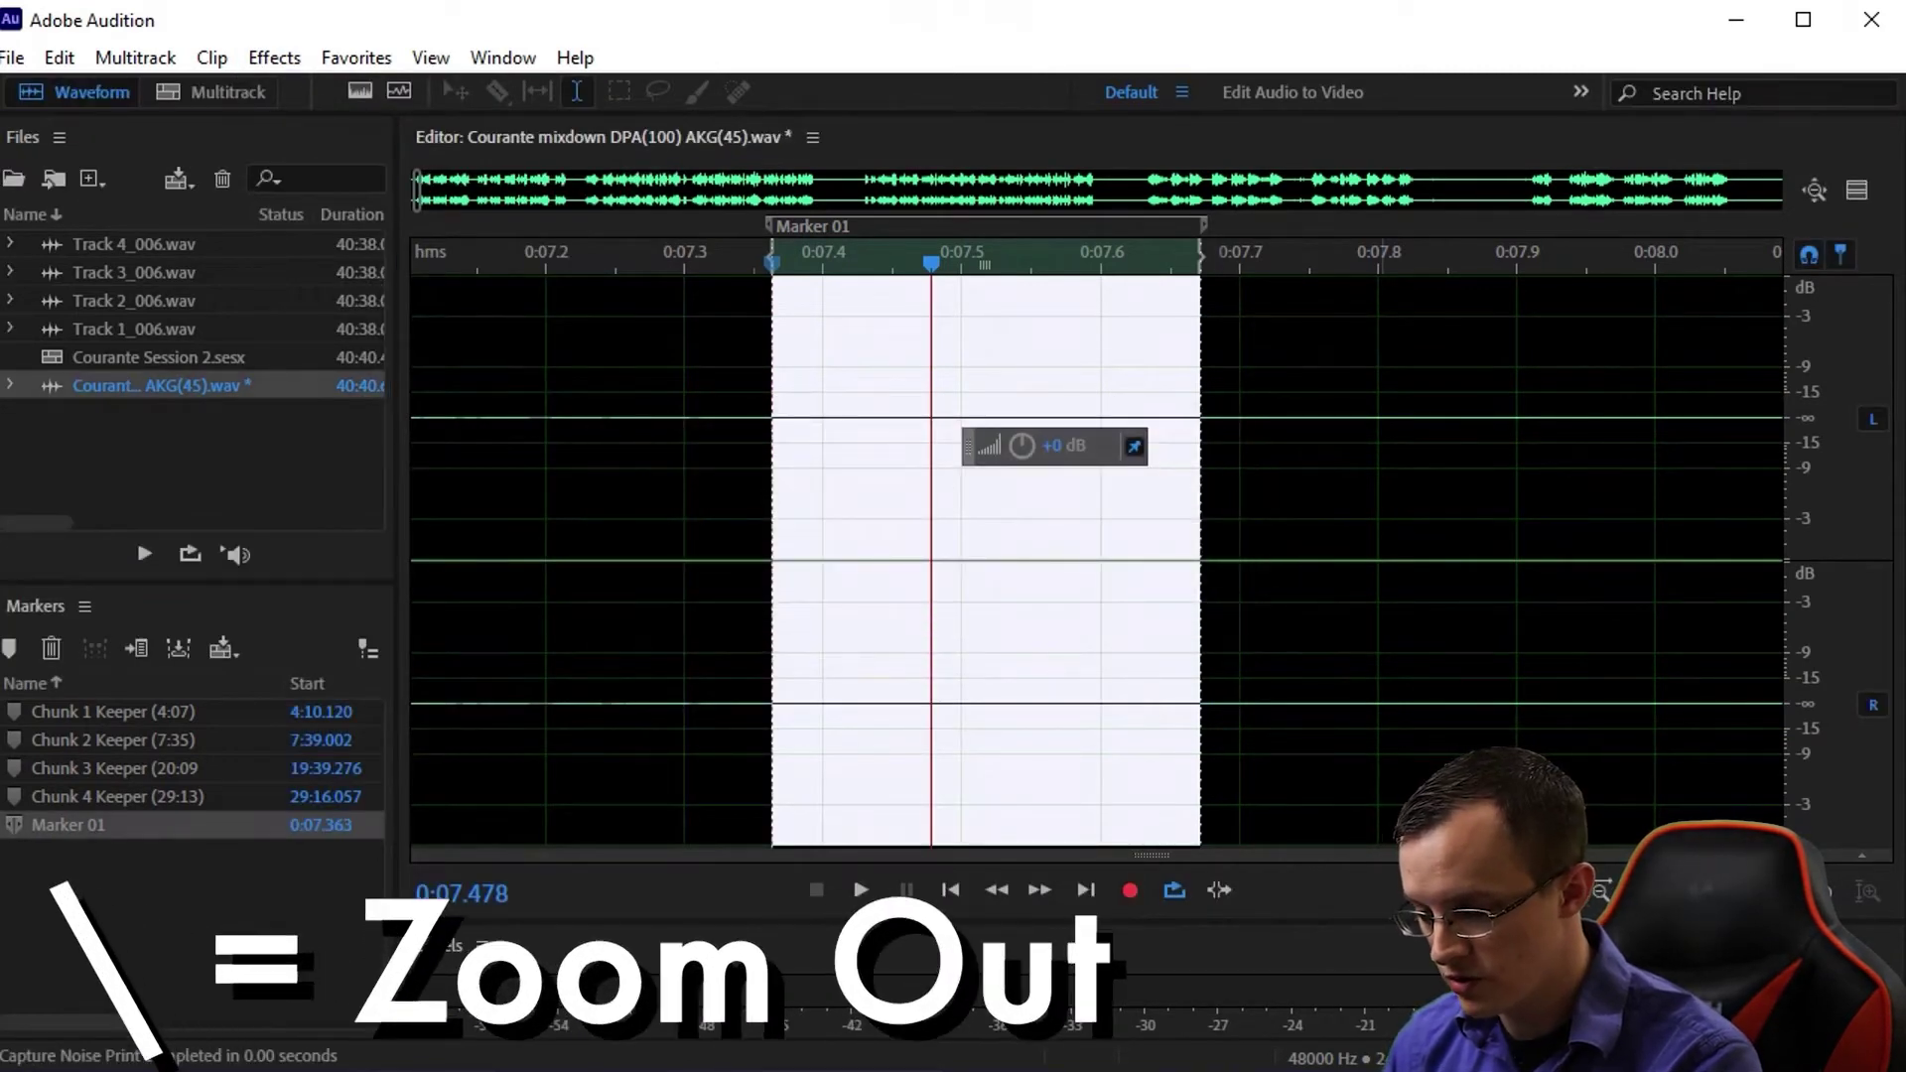
Zoom out to the whole recording and bring up the Noise Reduction (process) effect
{"action": "key", "text": "backslash"}
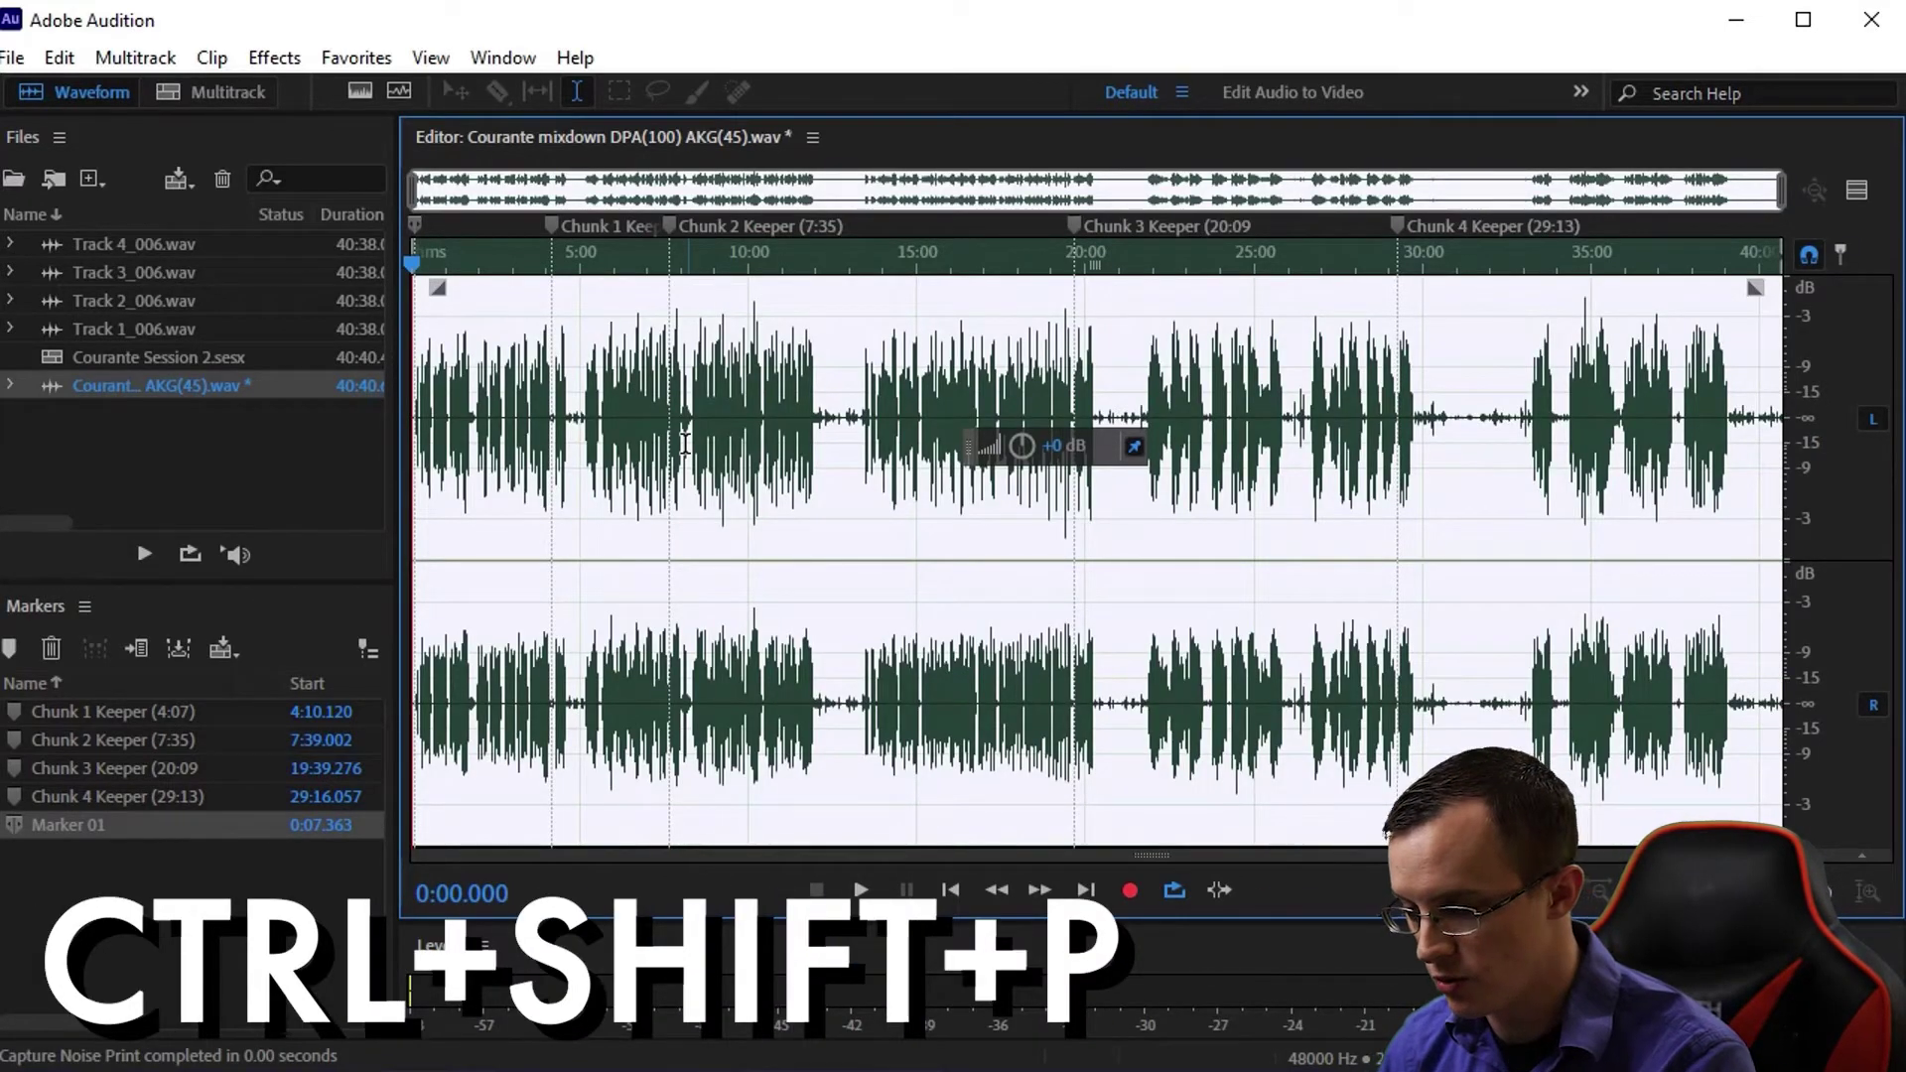
{"action": "left_click", "coordinate": [274, 57]}
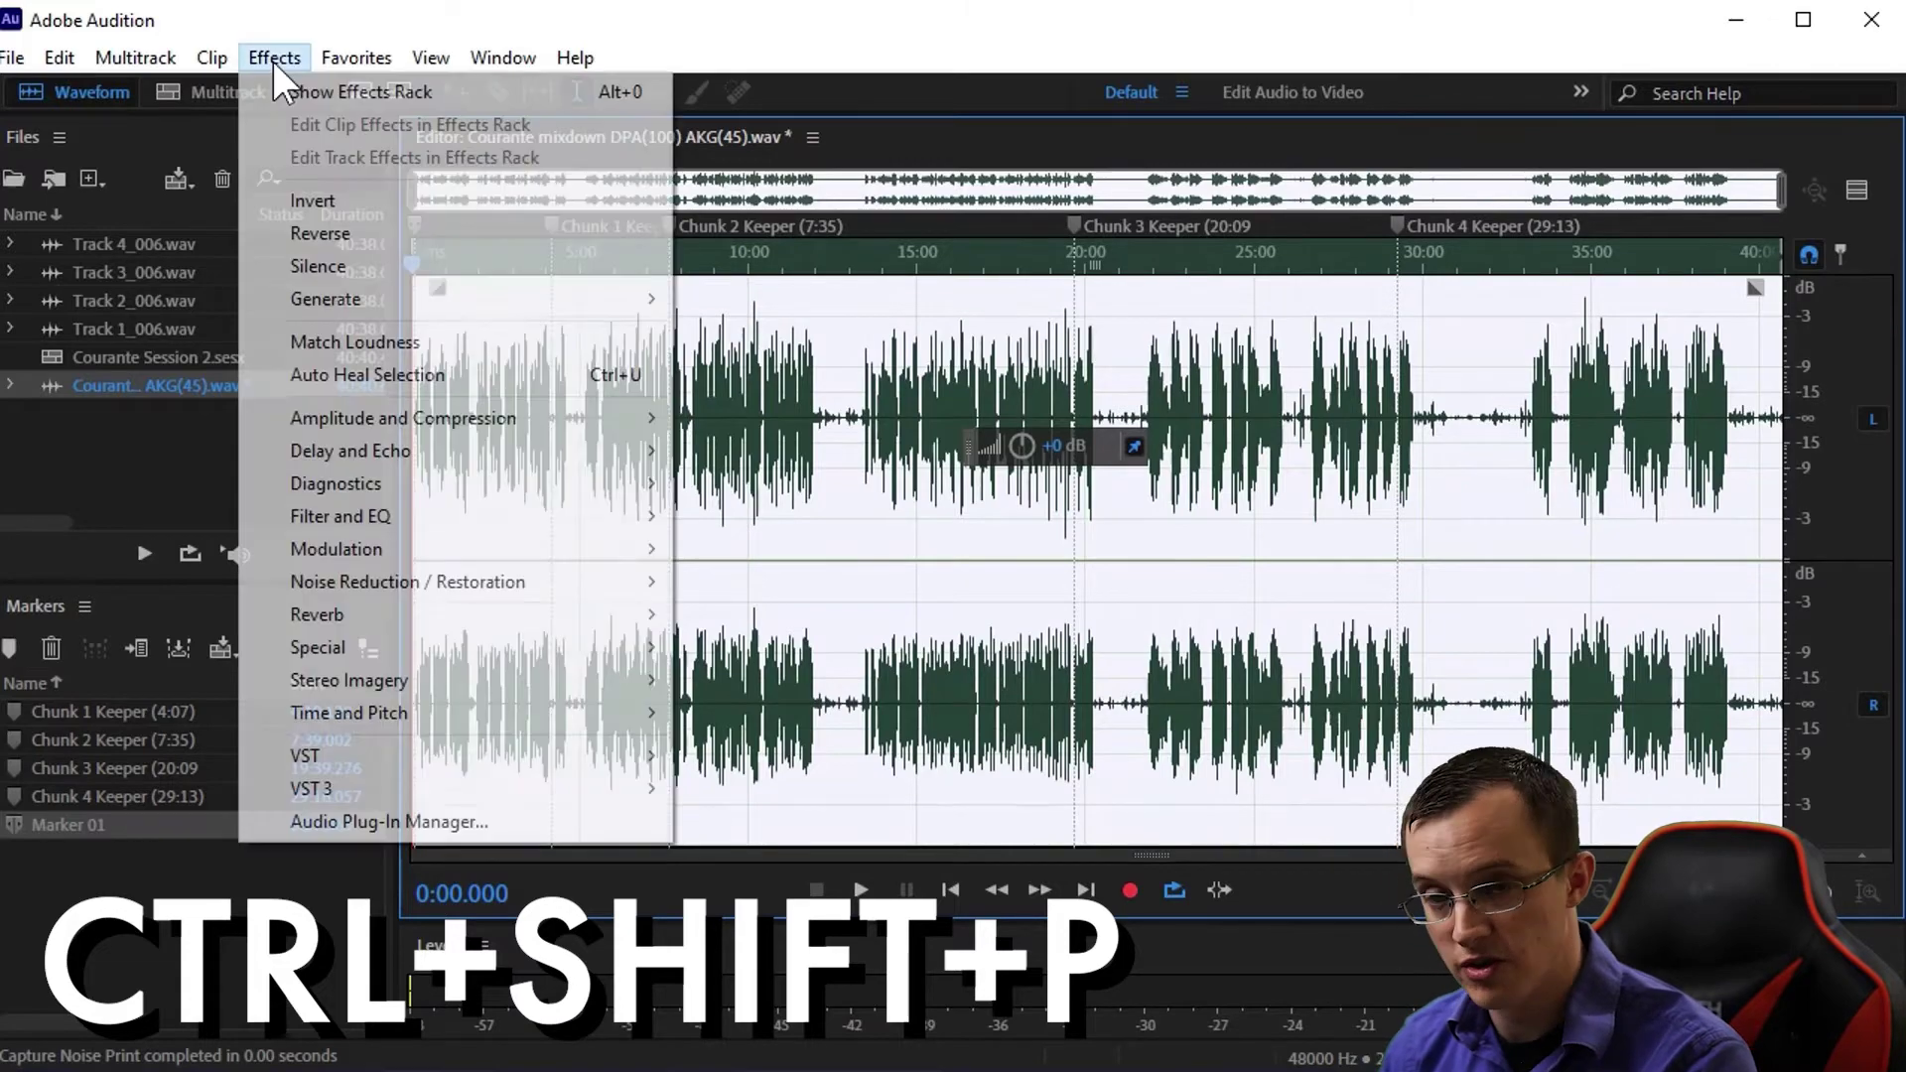
{"action": "mouse_move", "coordinate": [352, 588]}
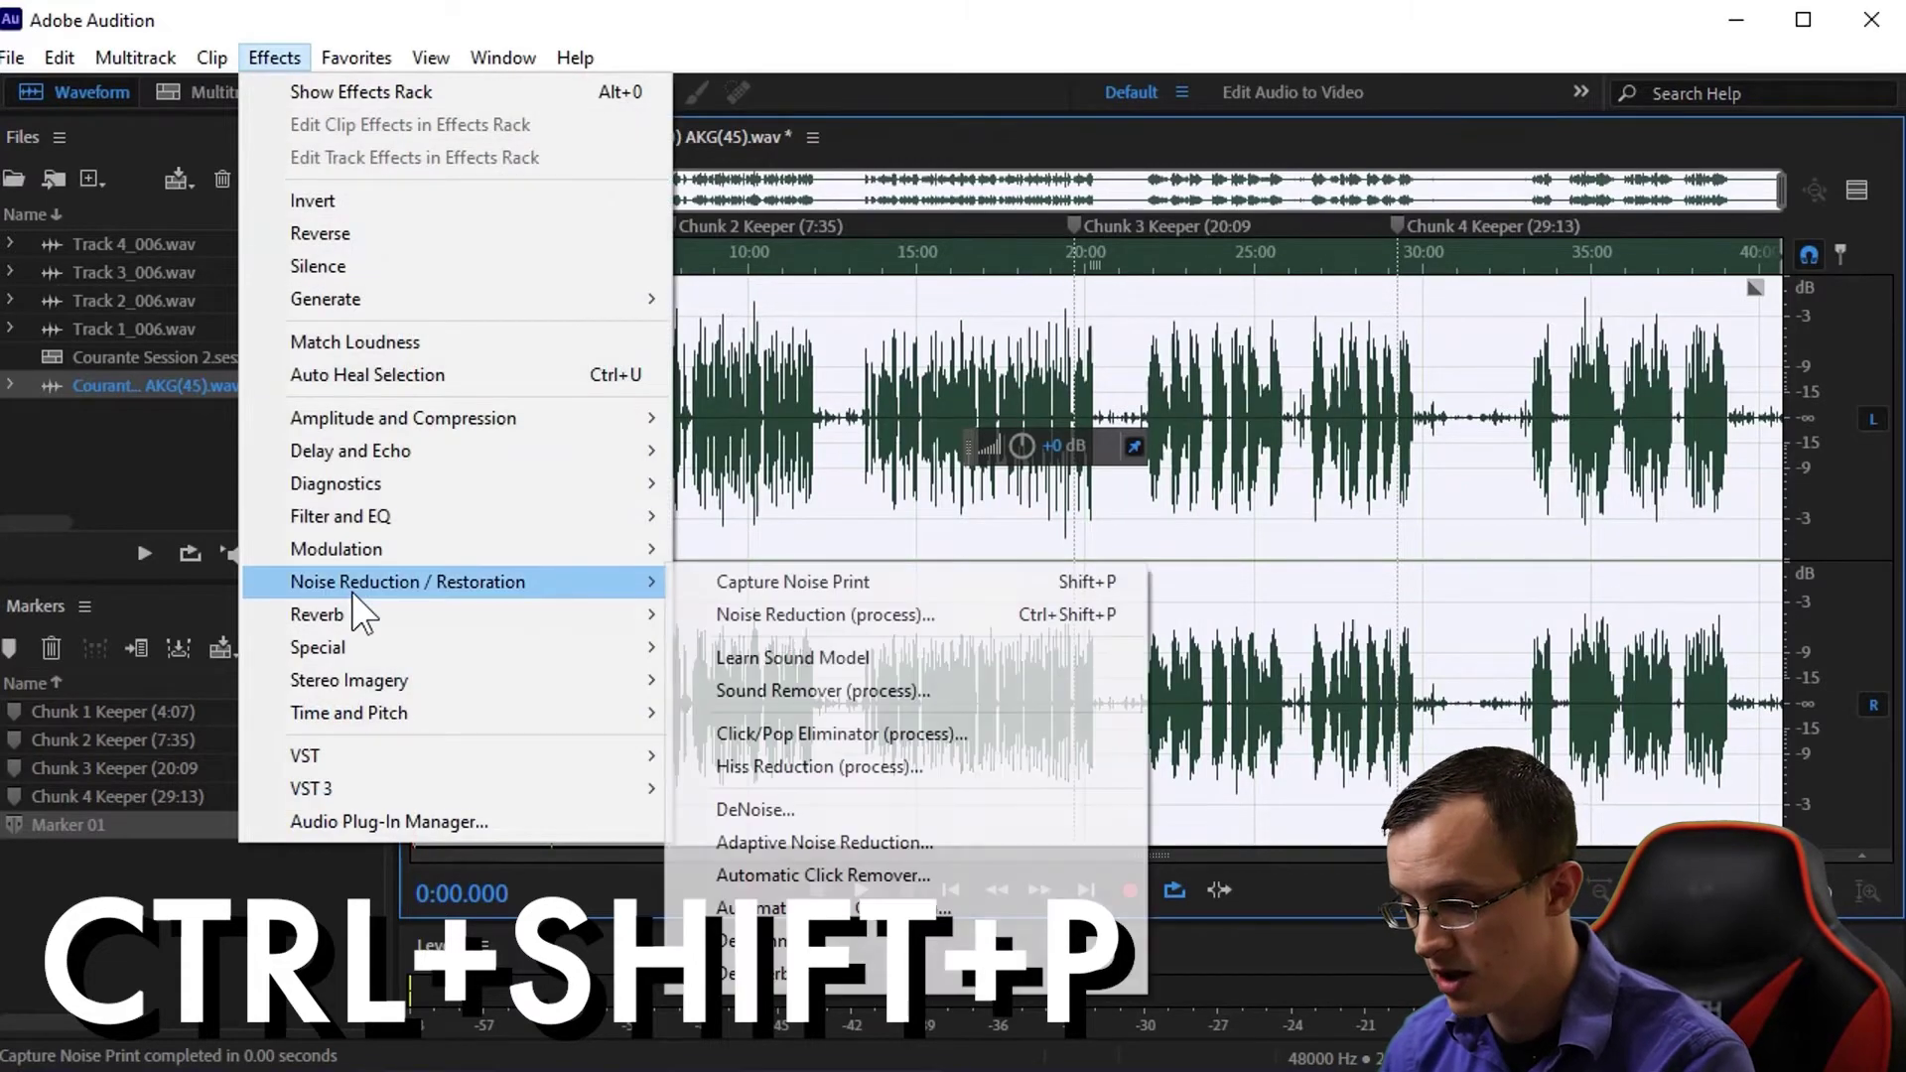
{"action": "left_click", "coordinate": [806, 615]}
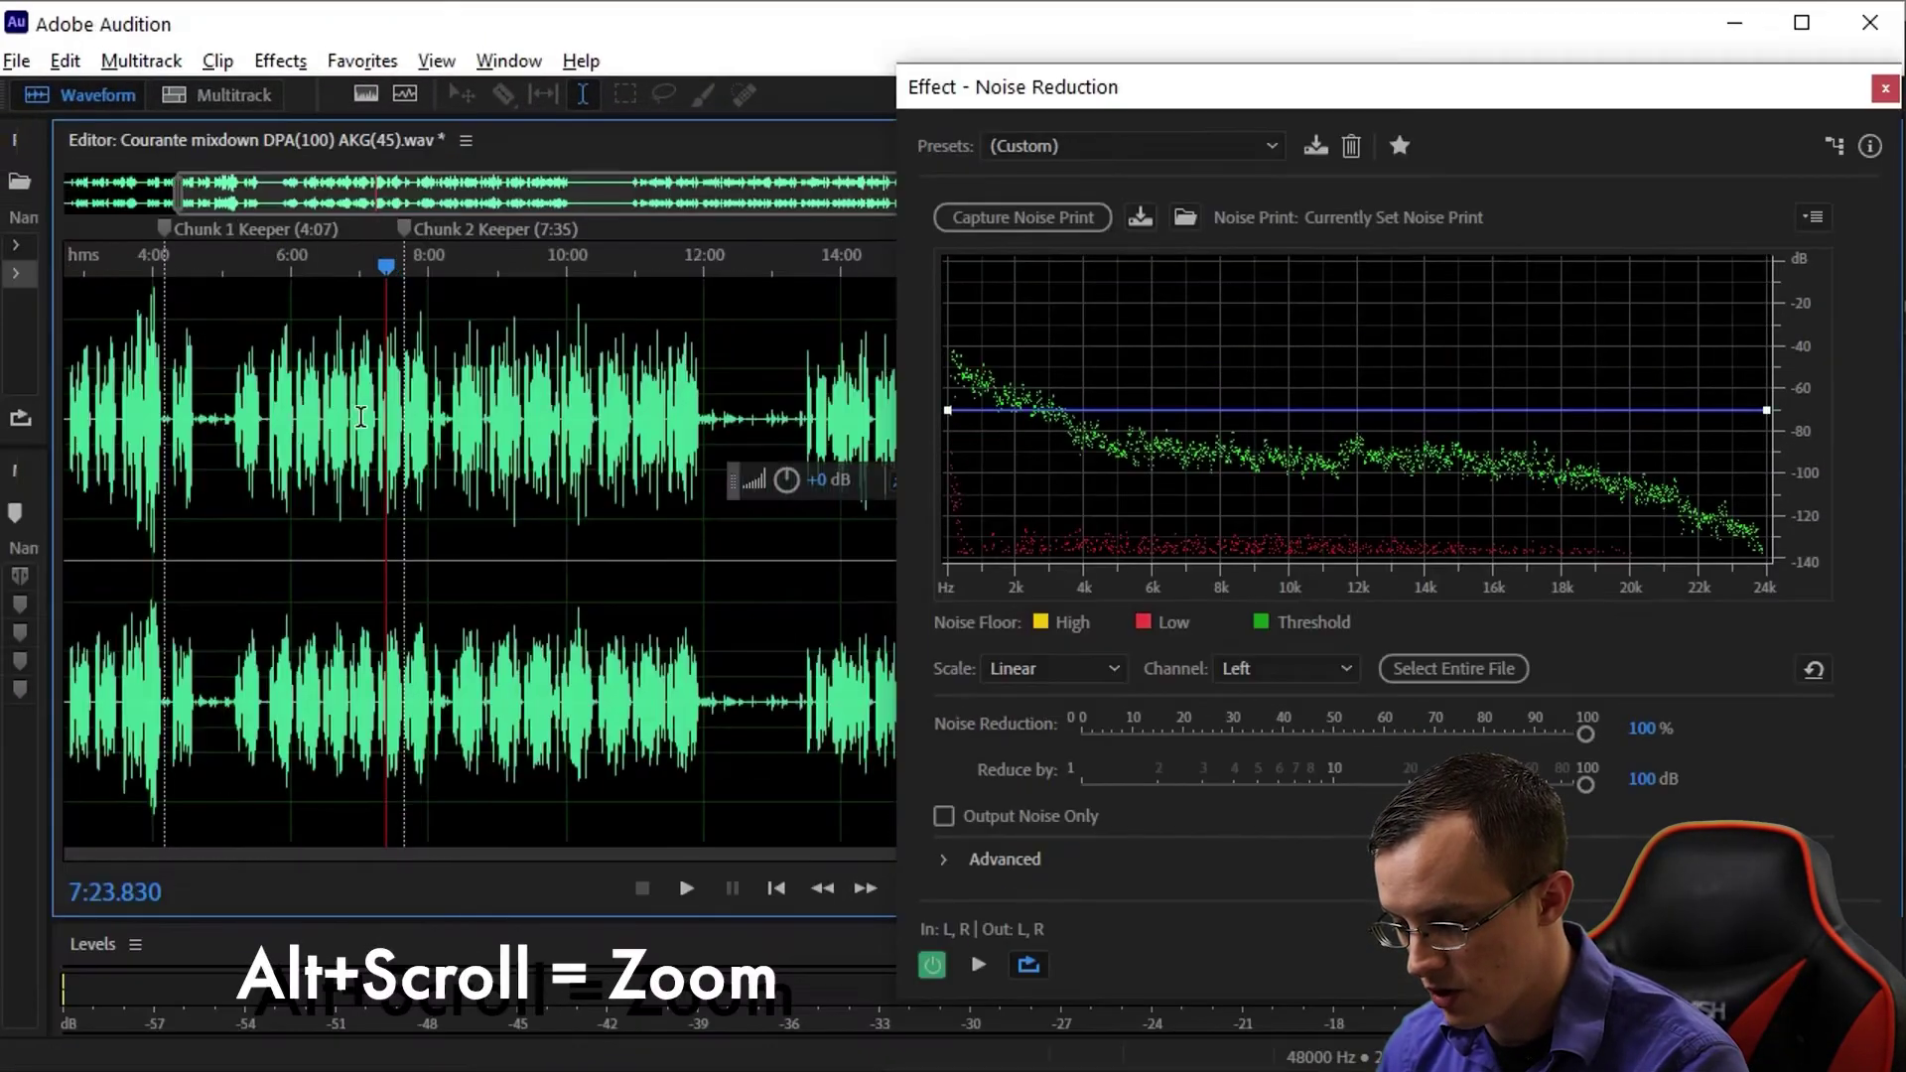
Zoom the waveform into the 7:15–7:30 area with Noise Reduction still open
{"action": "scroll", "coordinate": [404, 383], "scroll_direction": "up", "scroll_amount": 5}
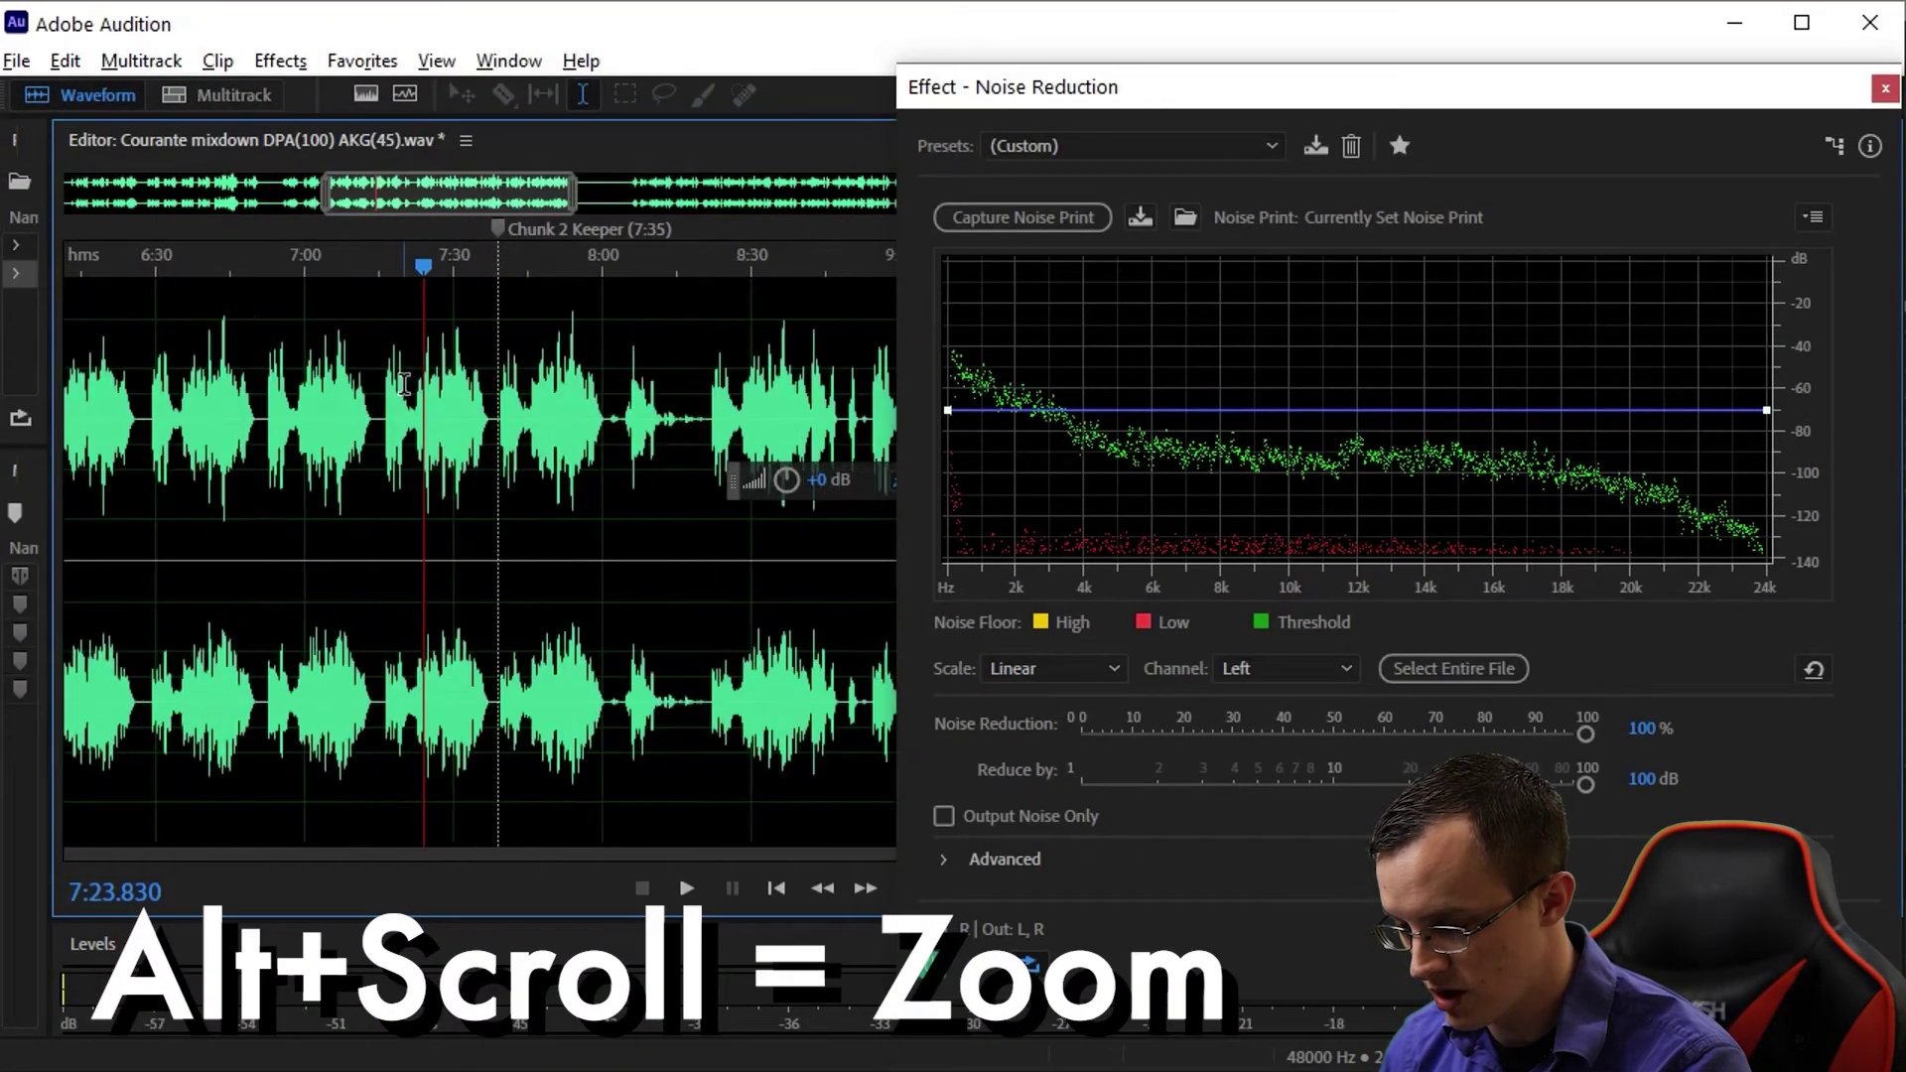
{"action": "scroll", "coordinate": [422, 373], "scroll_direction": "up", "scroll_amount": 3}
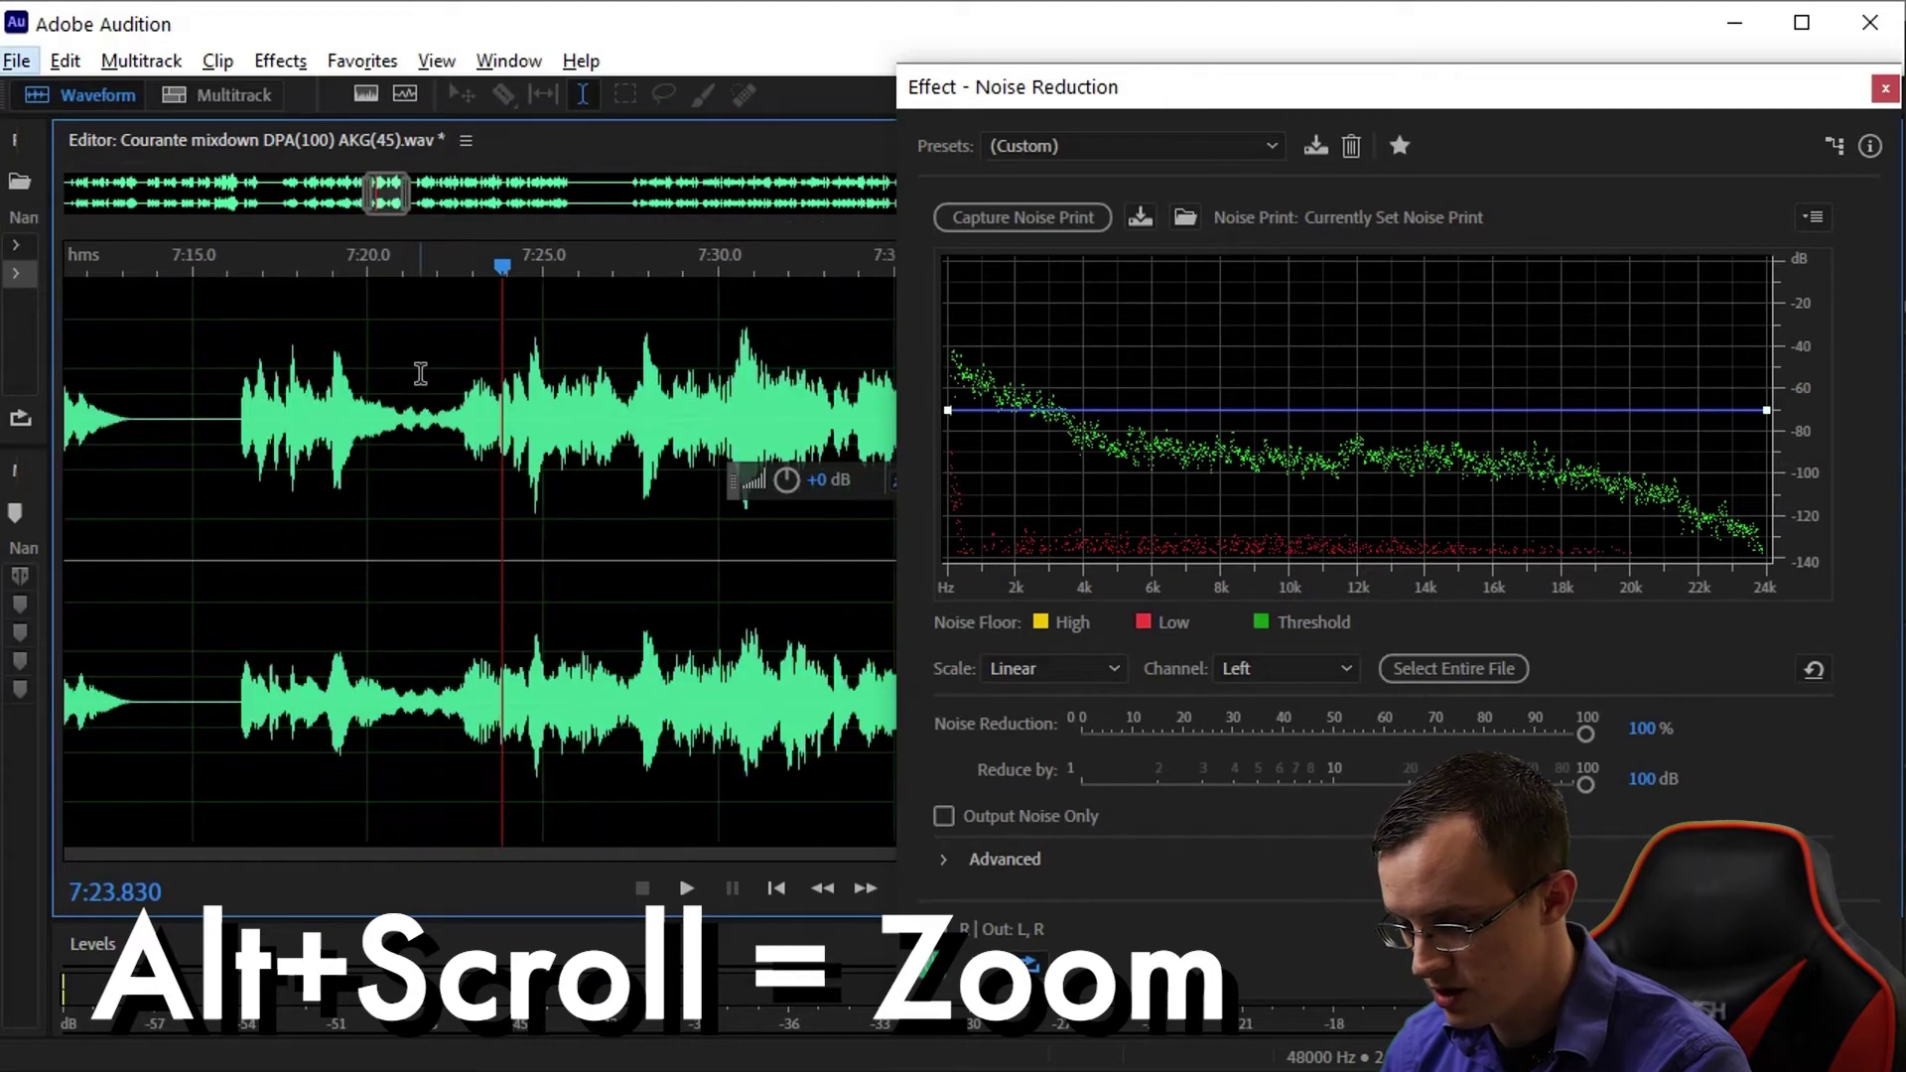
Preview noise reduction on 7:15–7:39, toggling the effect off and on to compare
{"action": "left_click_drag", "start_coordinate": [271, 388], "coordinate": [791, 410]}
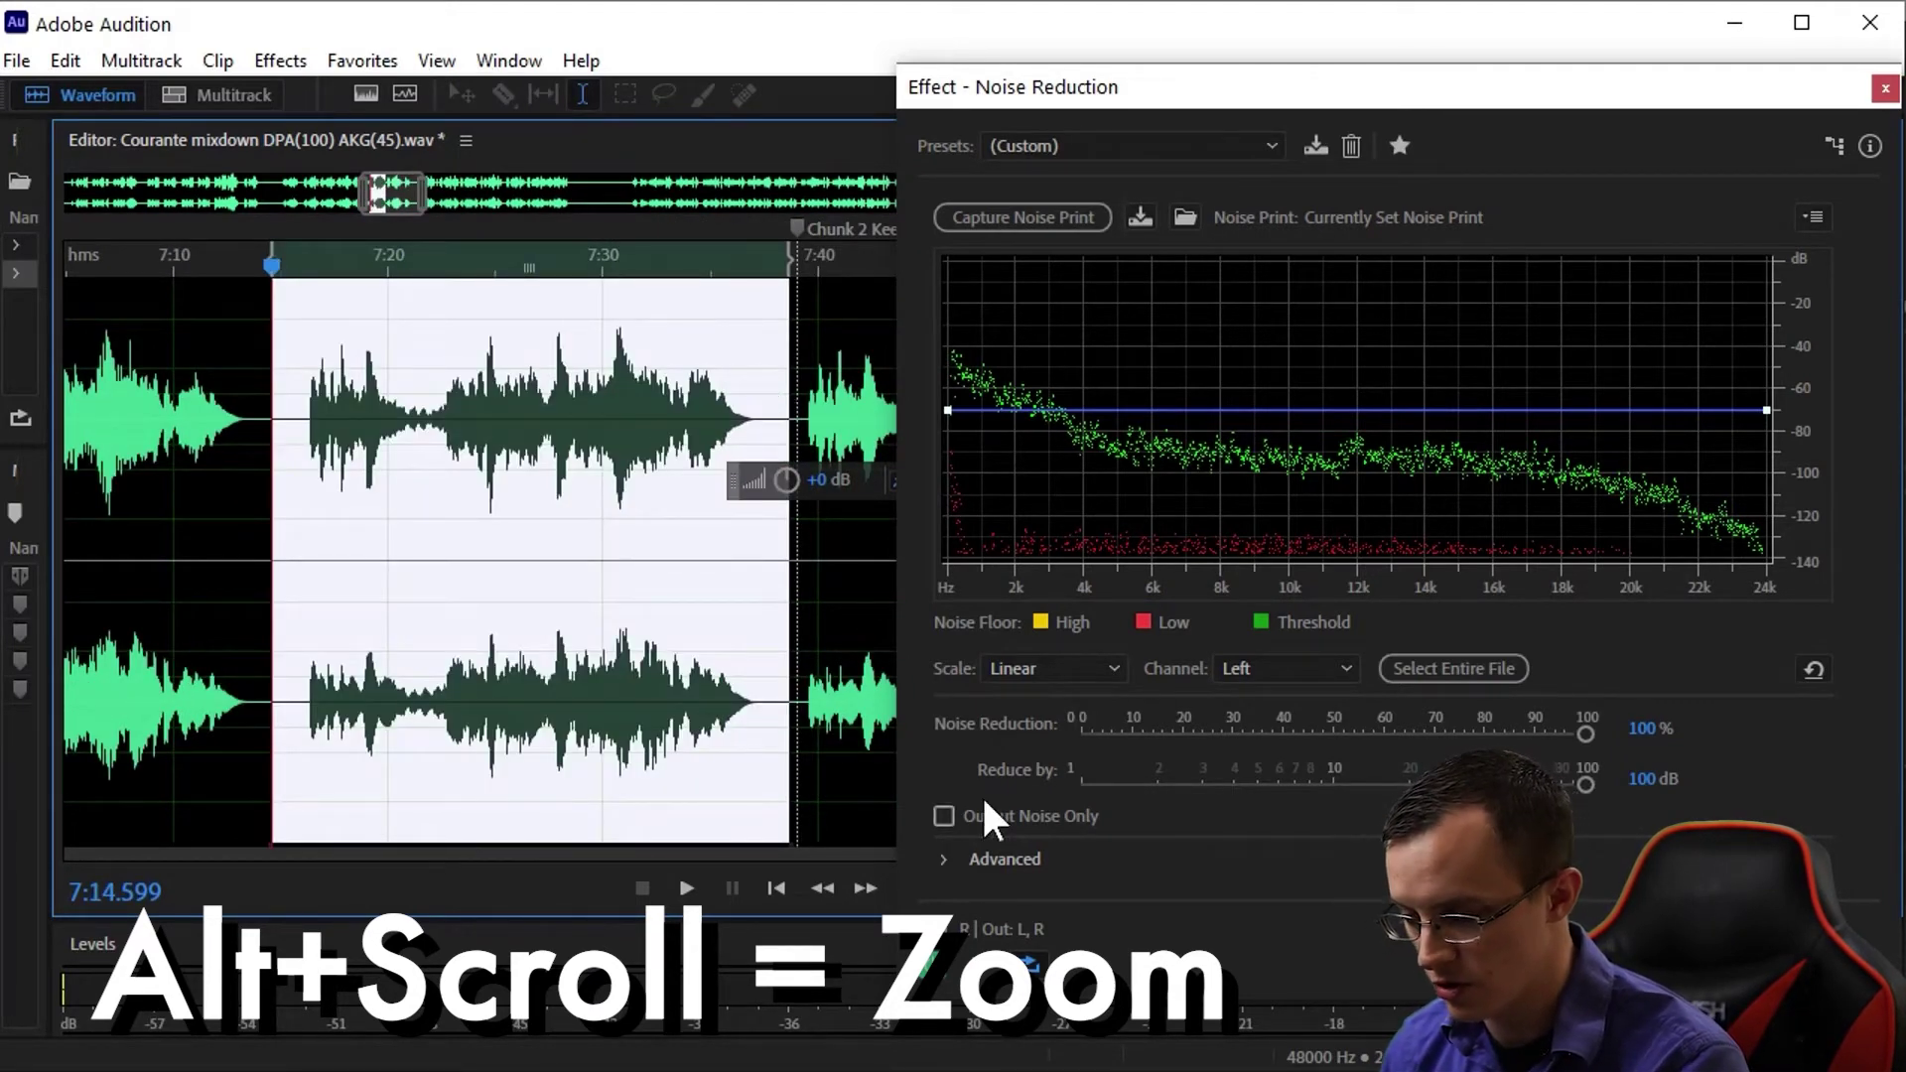
{"action": "key", "text": "space"}
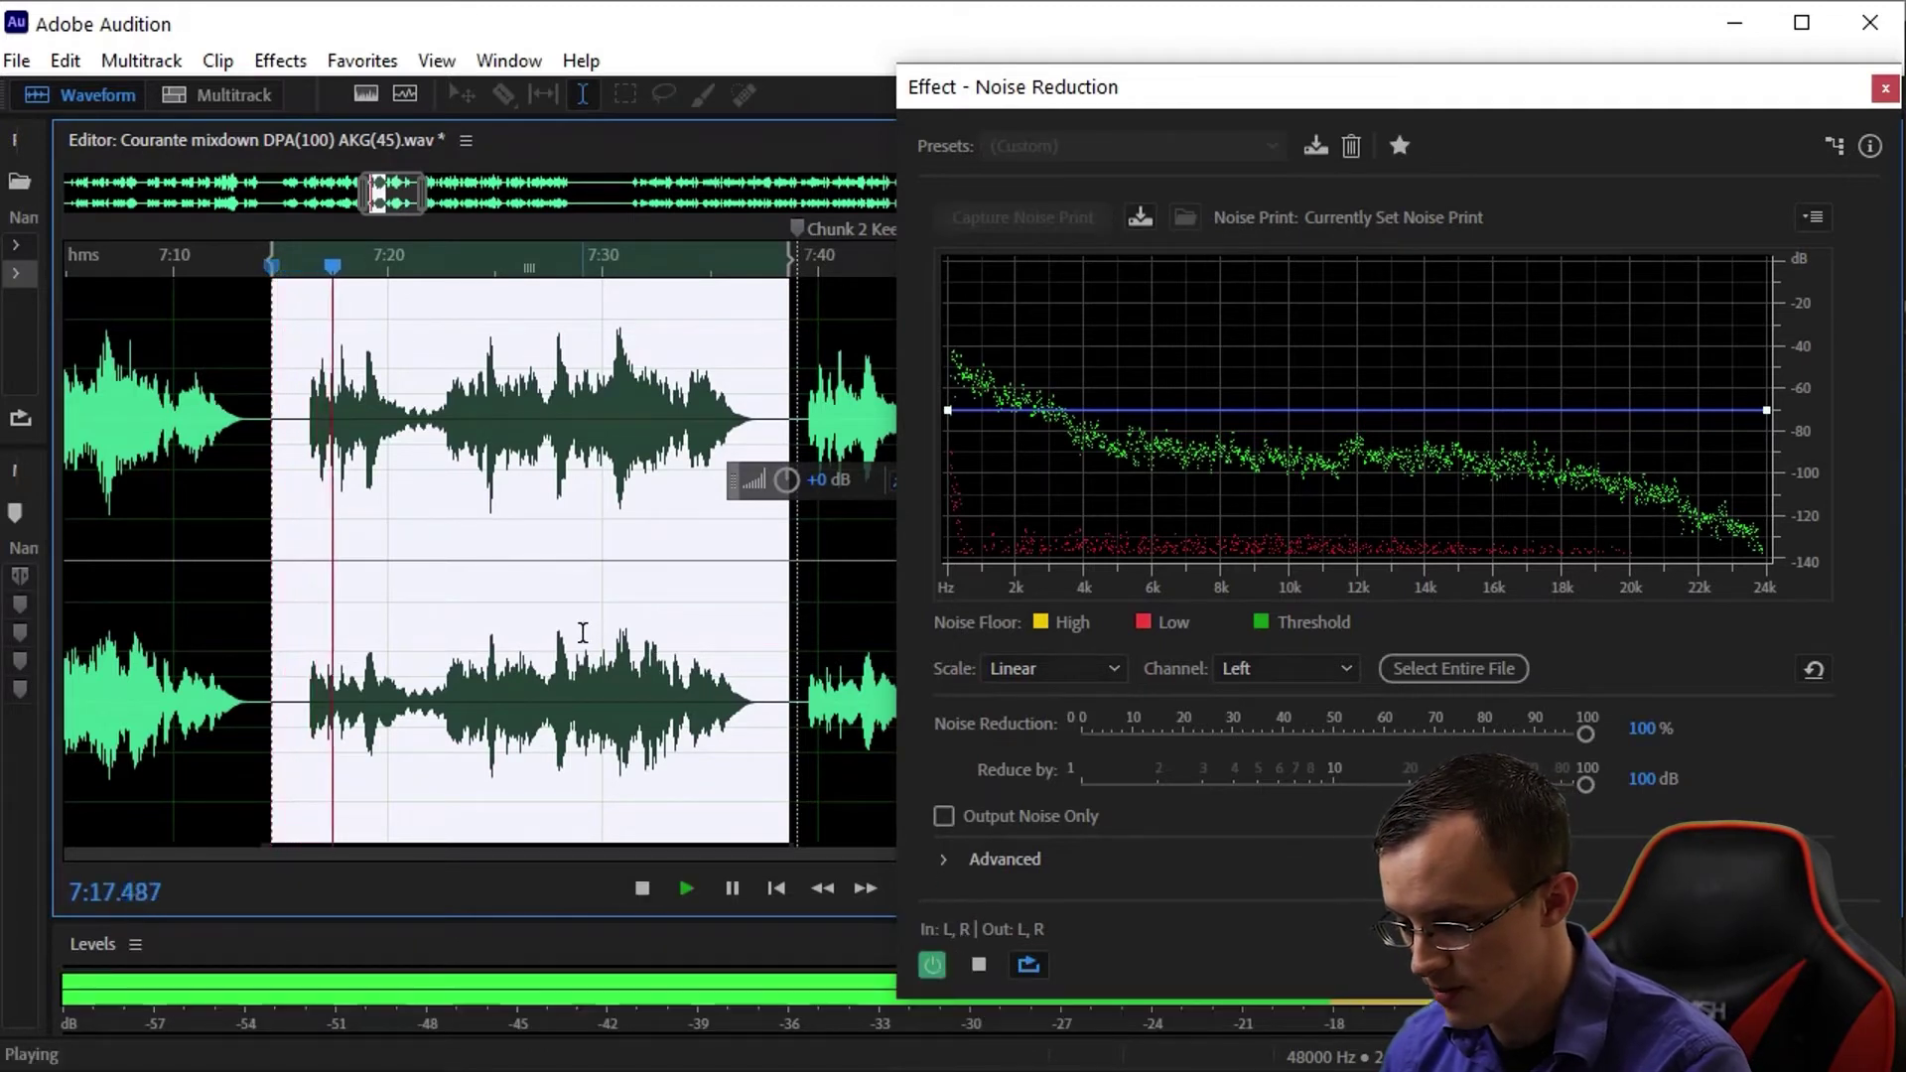
{"action": "left_click", "coordinate": [929, 961]}
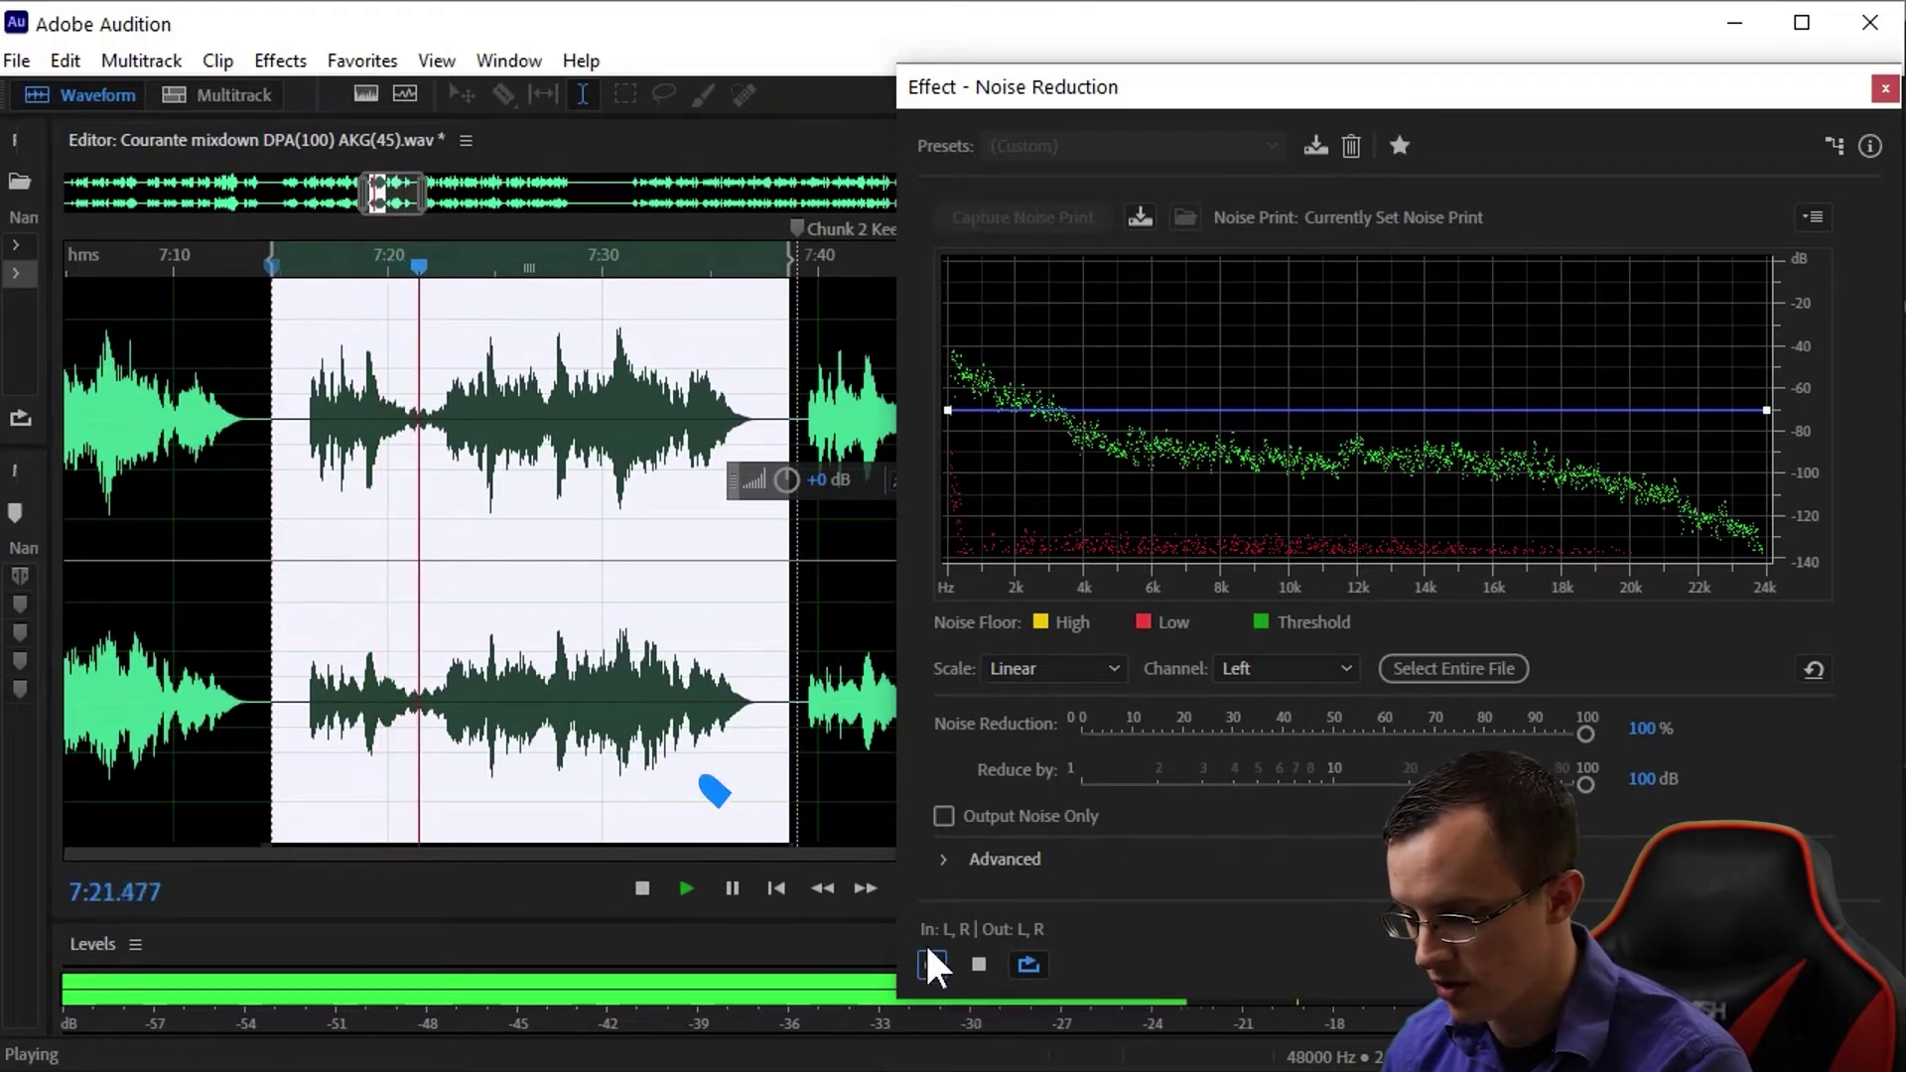
{"action": "left_click", "coordinate": [931, 963]}
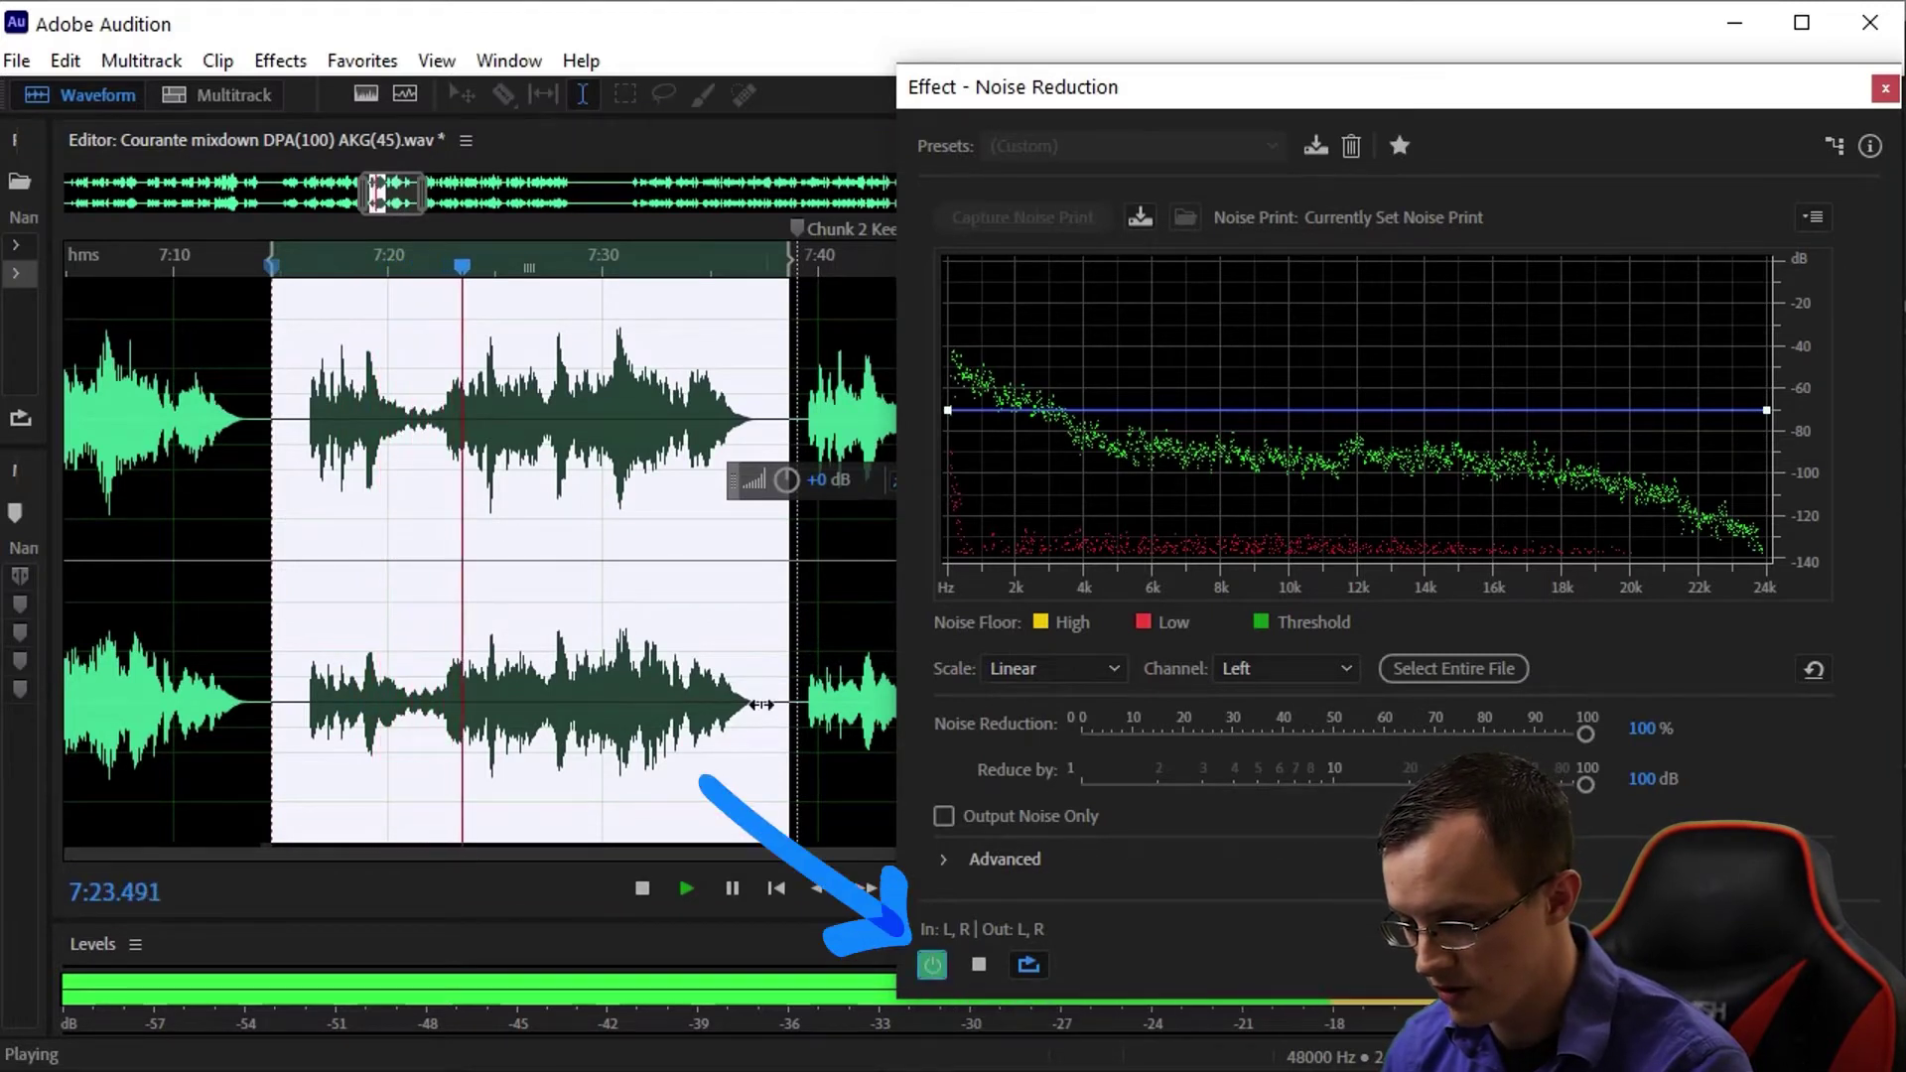
Reselect the 7:15–7:38 passage and preview the noise reduction again
{"action": "left_click", "coordinate": [300, 385]}
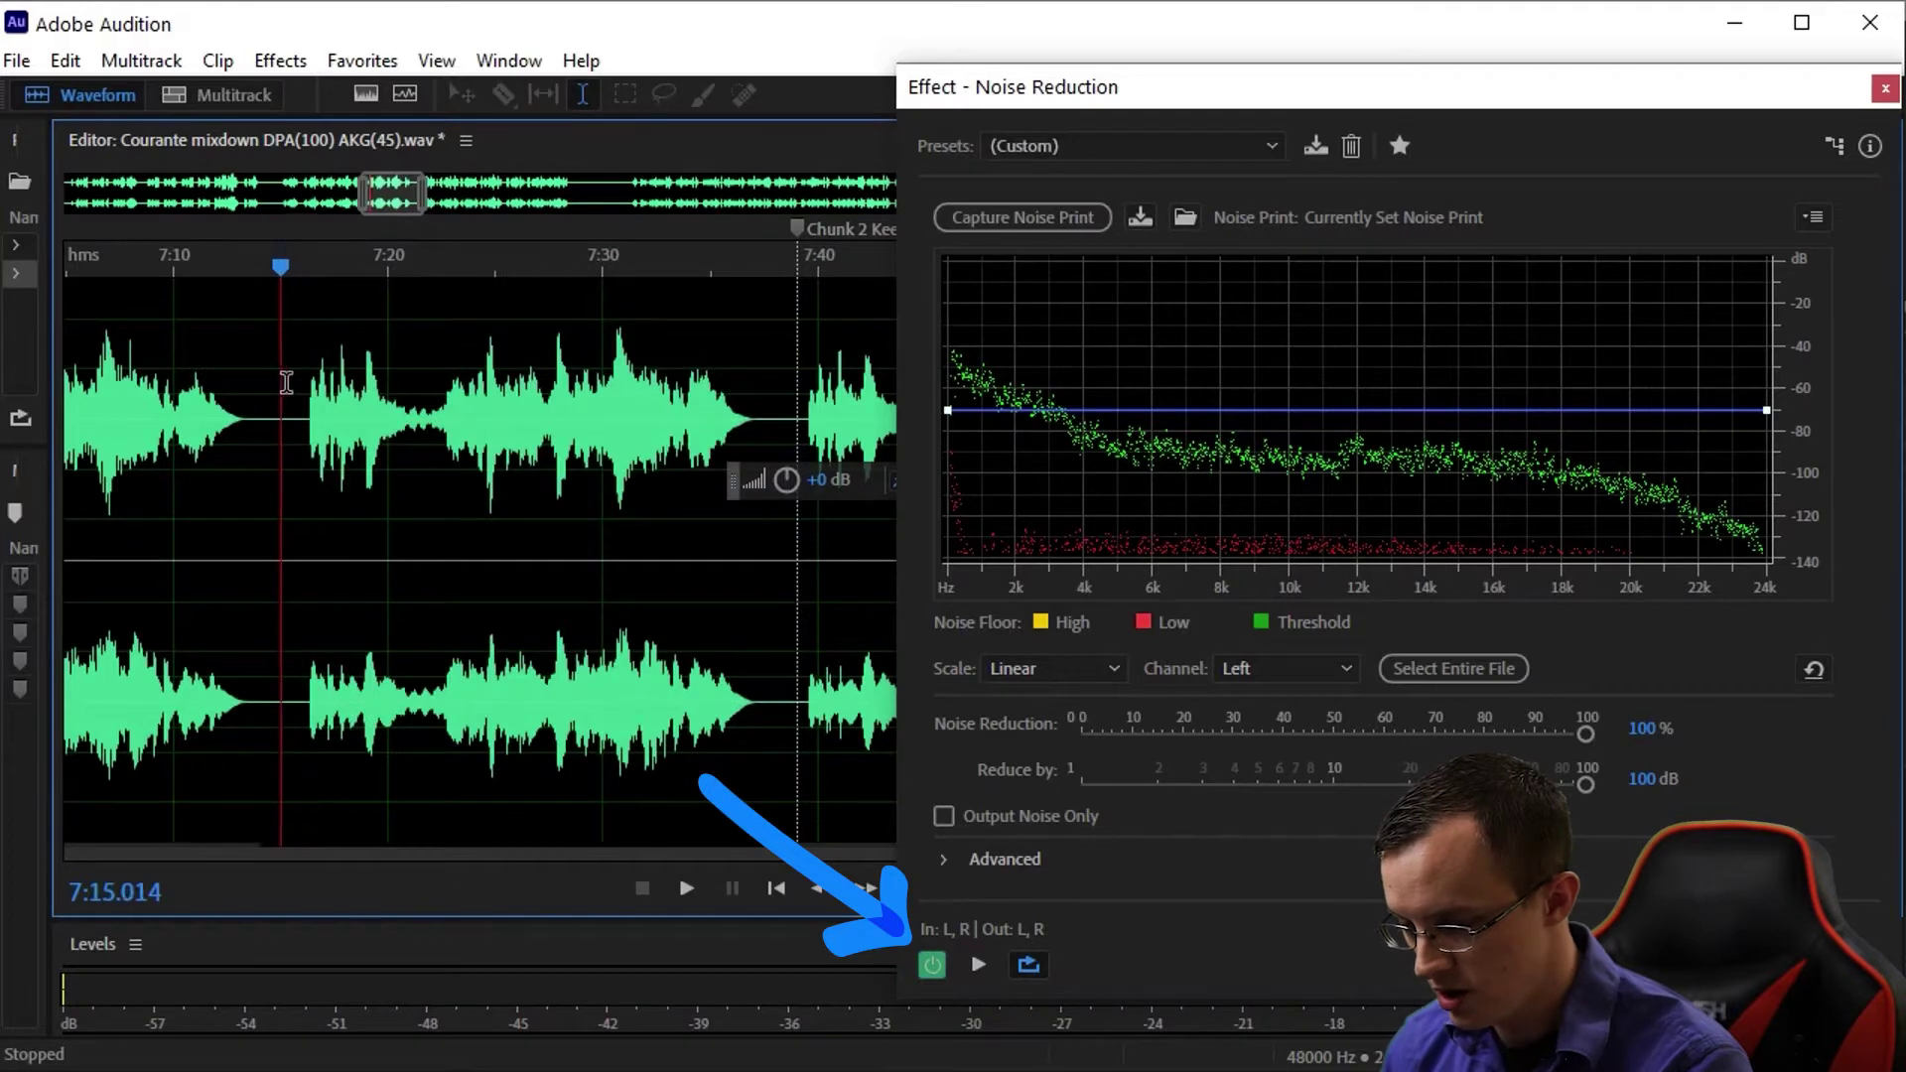
{"action": "left_click_drag", "start_coordinate": [286, 382], "coordinate": [667, 397]}
{"action": "left_click", "coordinate": [587, 398]}
{"action": "scroll", "coordinate": [530, 401], "scroll_direction": "down", "scroll_amount": 10}
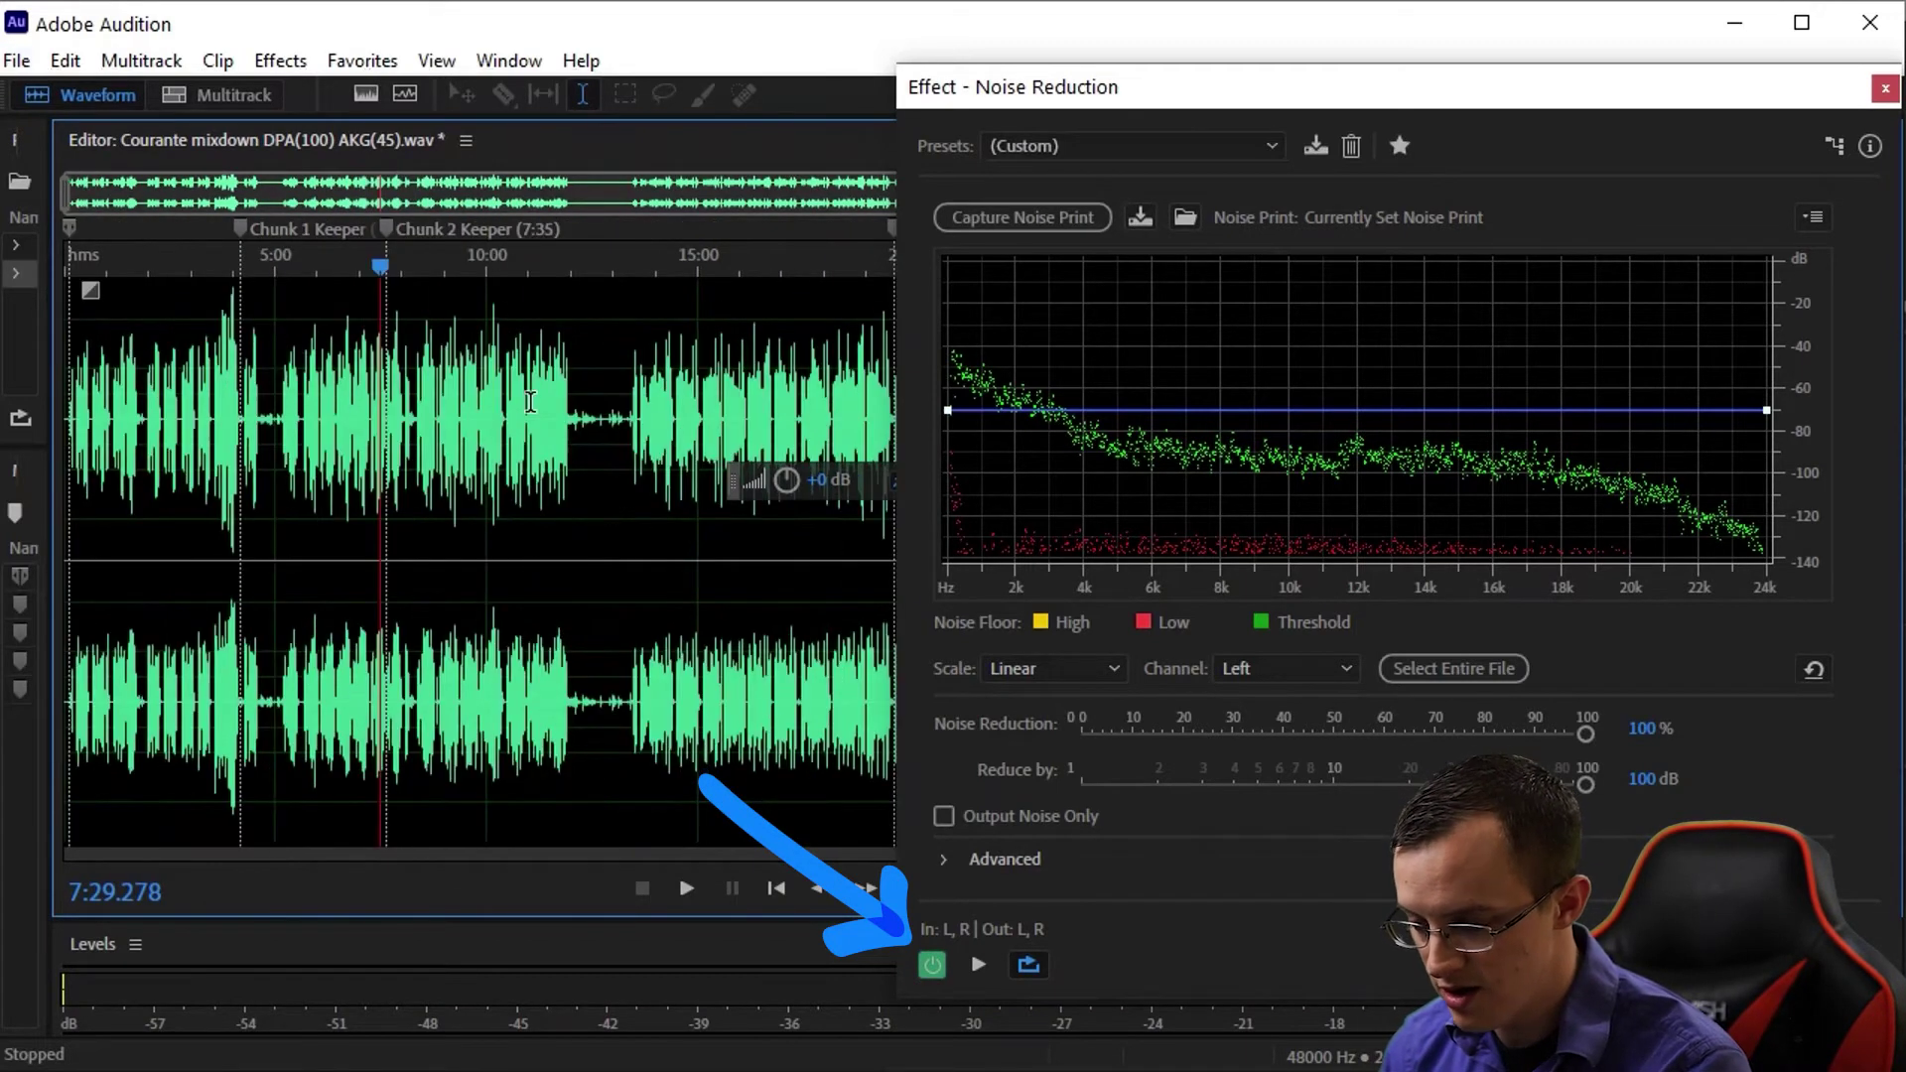
{"action": "scroll", "coordinate": [374, 421], "scroll_direction": "up", "scroll_amount": 10}
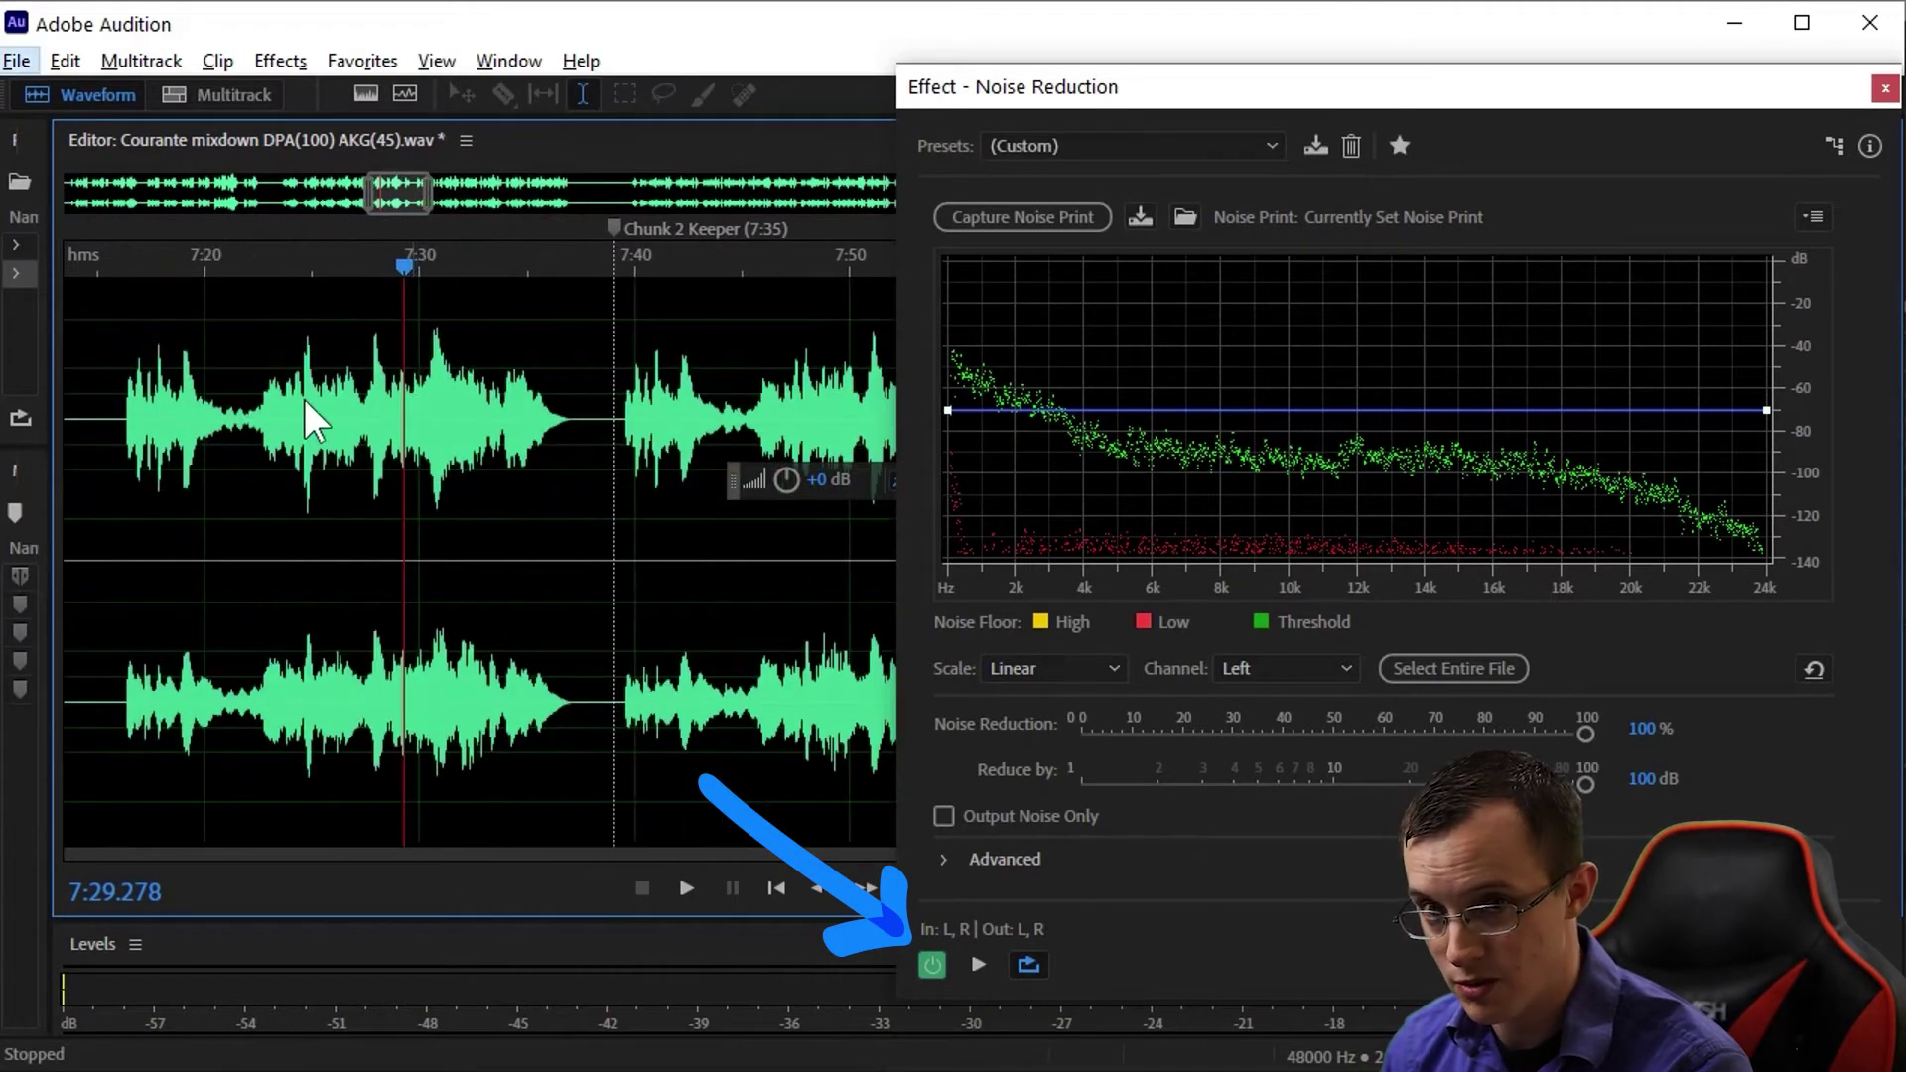
{"action": "left_click_drag", "start_coordinate": [96, 410], "coordinate": [601, 417]}
{"action": "key", "text": "space"}
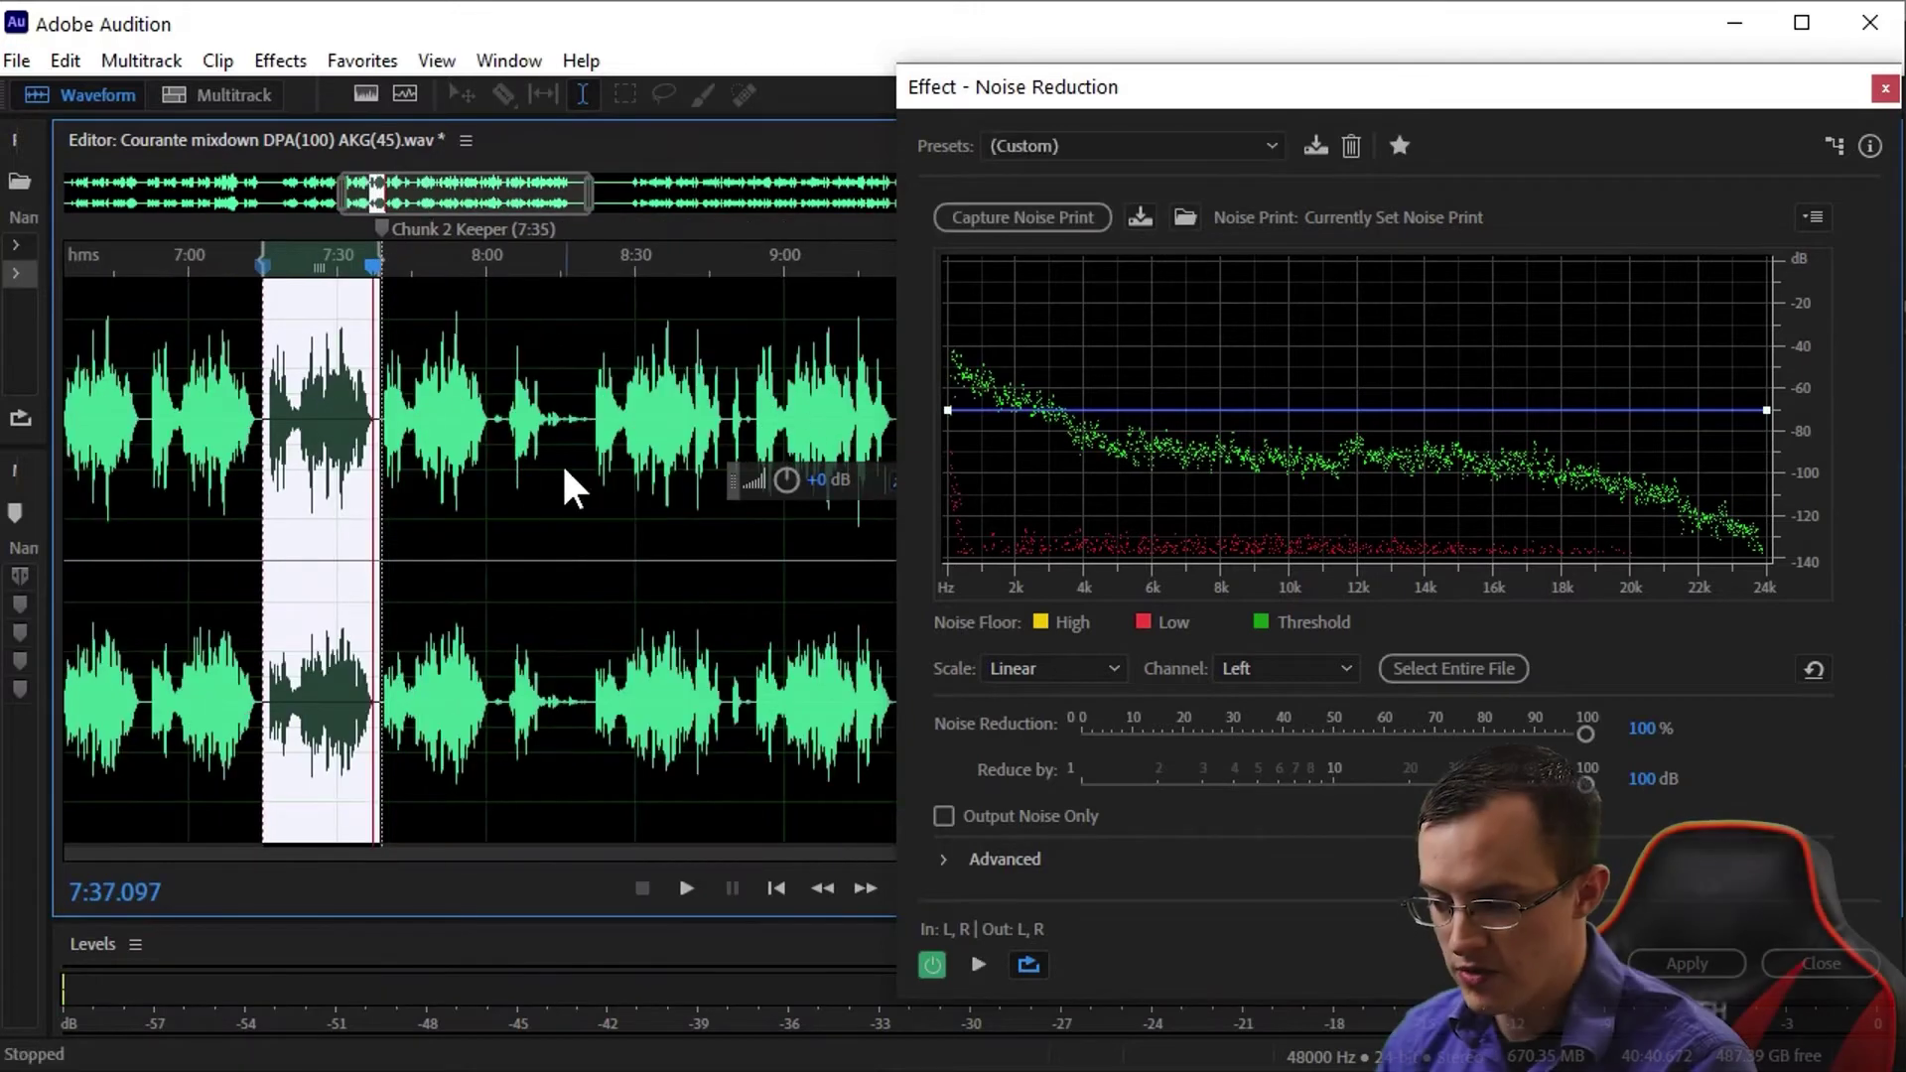
Capture a new noise print from the quiet gap at 8:16–8:21
{"action": "left_click_drag", "start_coordinate": [535, 420], "coordinate": [645, 417]}
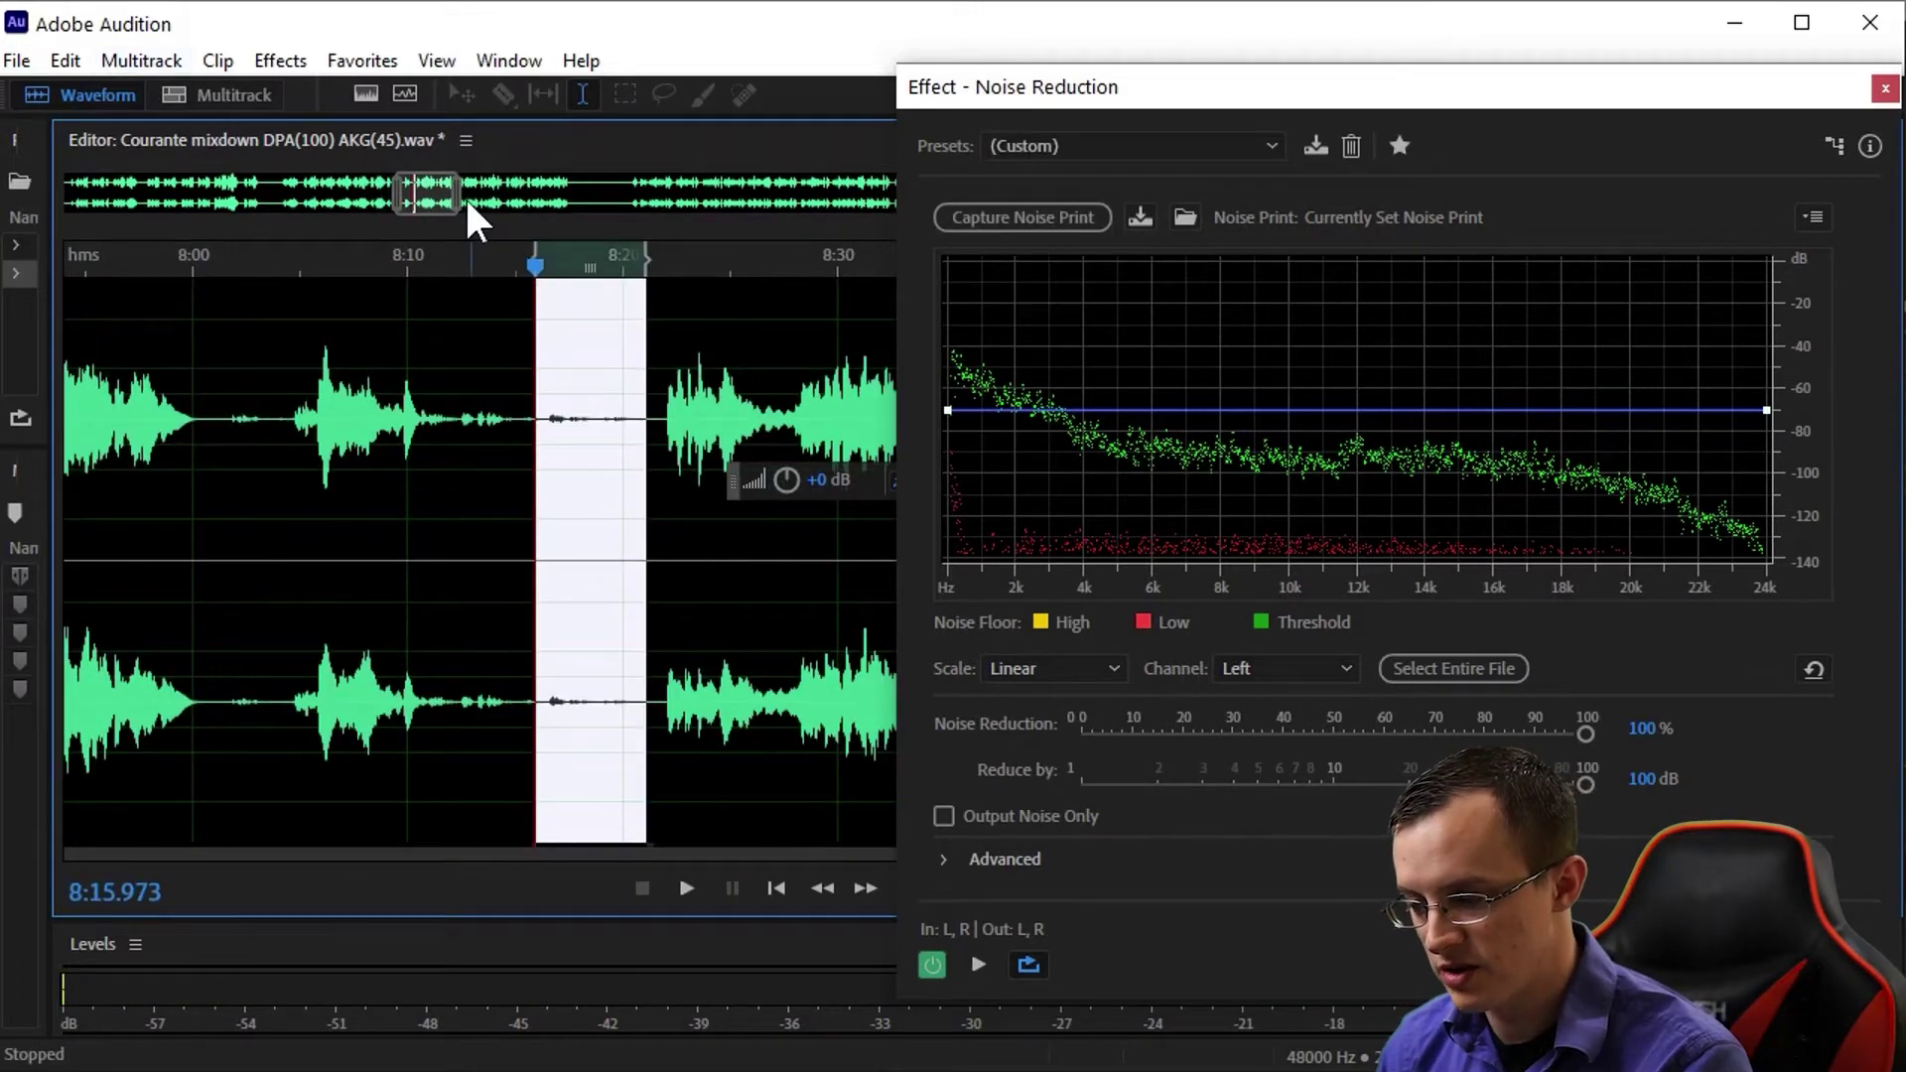
{"action": "left_click", "coordinate": [280, 61]}
{"action": "mouse_move", "coordinate": [399, 586]}
{"action": "left_click", "coordinate": [774, 584]}
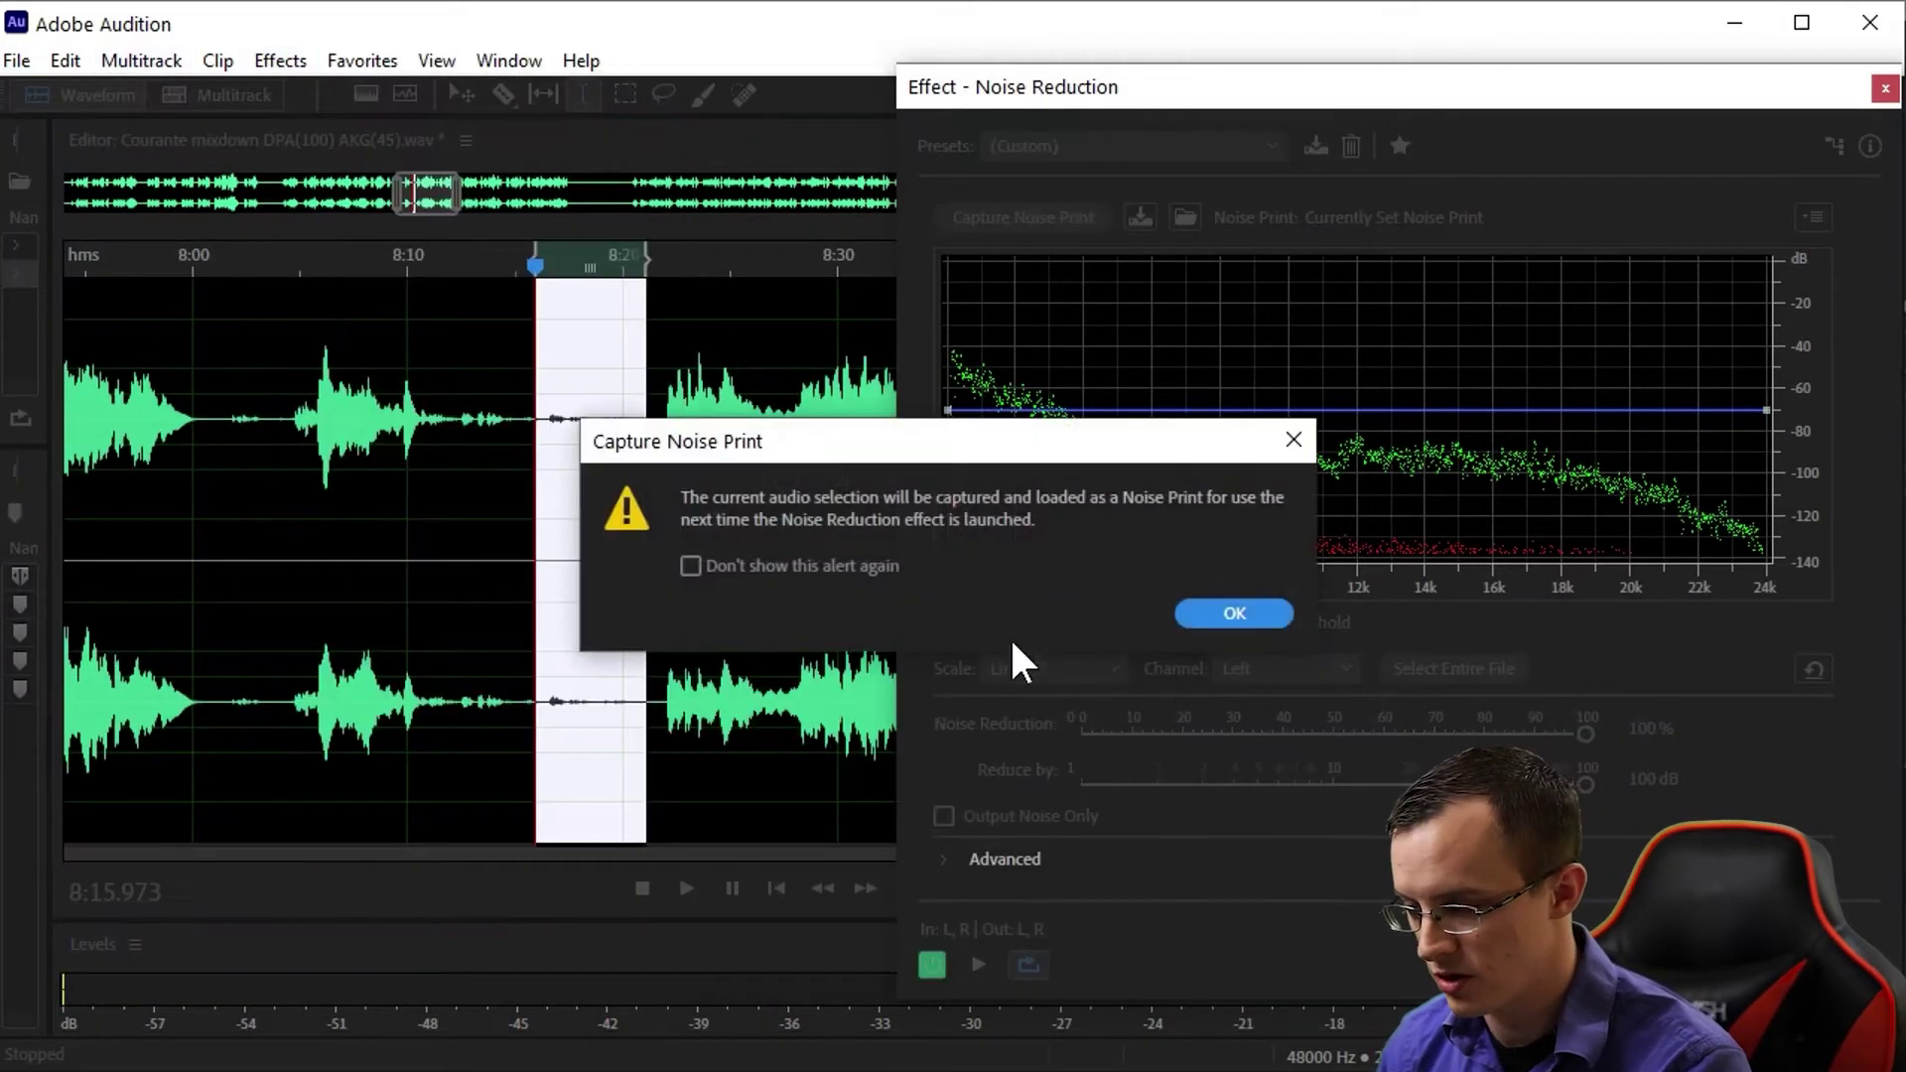
{"action": "key", "text": "Return"}
Preview the 7:15–7:38 passage with the new noise print, then close Noise Reduction
{"action": "scroll", "coordinate": [221, 481], "scroll_direction": "left", "scroll_amount": 5}
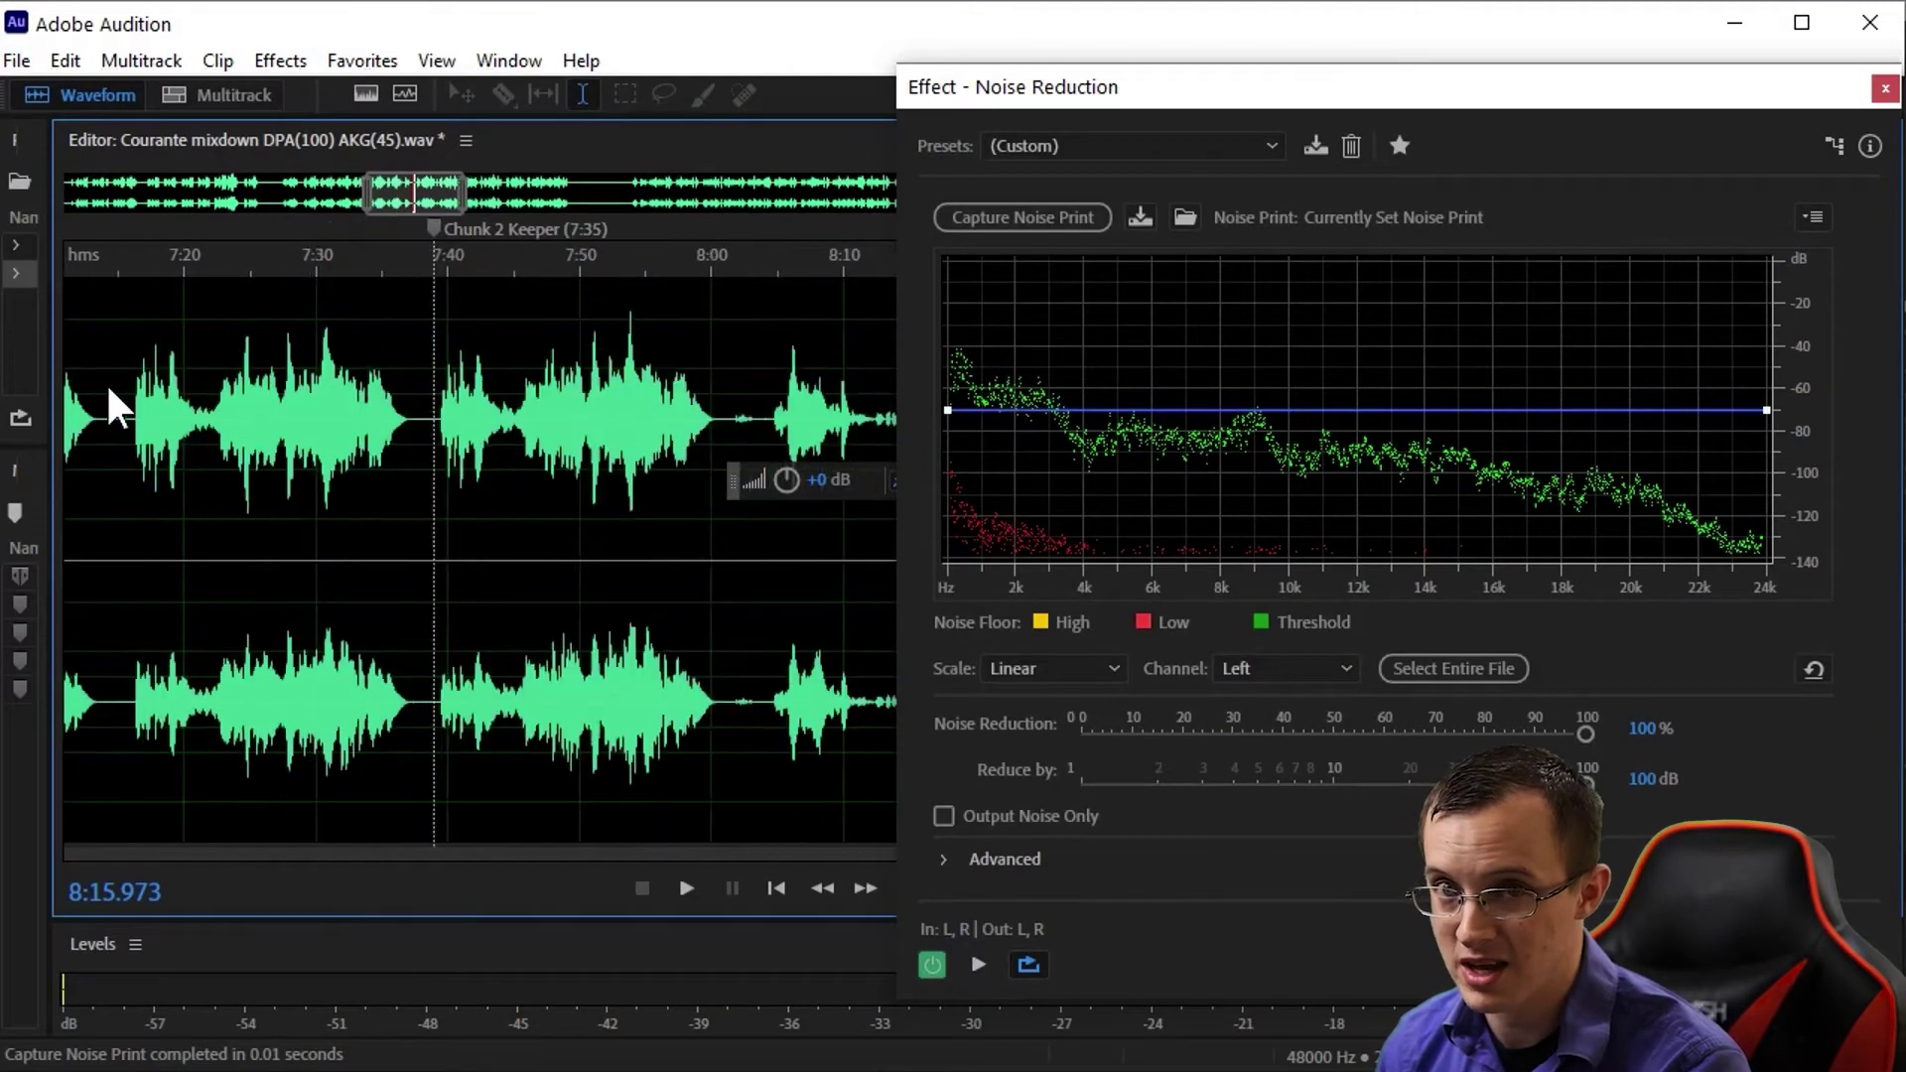
{"action": "scroll", "coordinate": [114, 407], "scroll_direction": "up", "scroll_amount": 2}
{"action": "left_click_drag", "start_coordinate": [118, 407], "coordinate": [629, 412]}
{"action": "key", "text": "space"}
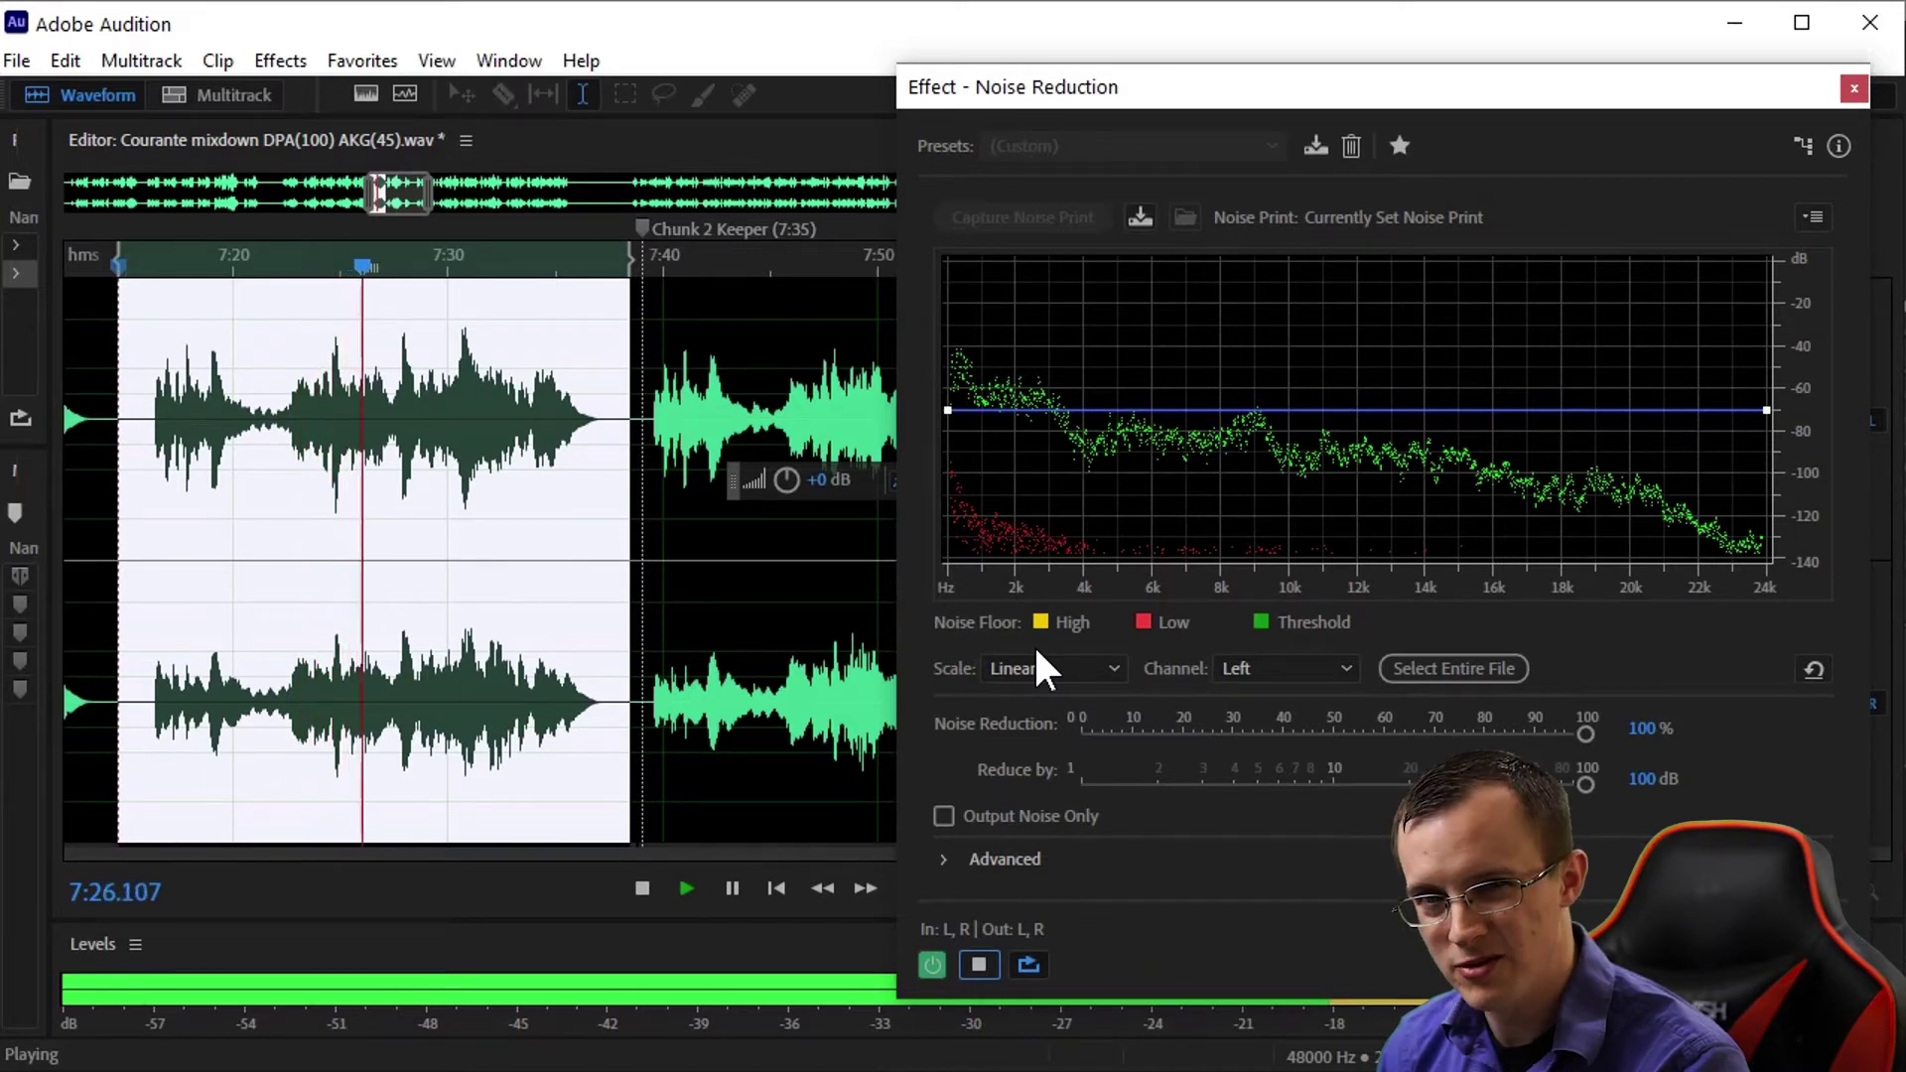
{"action": "key", "text": "space"}
{"action": "key", "text": "Escape"}
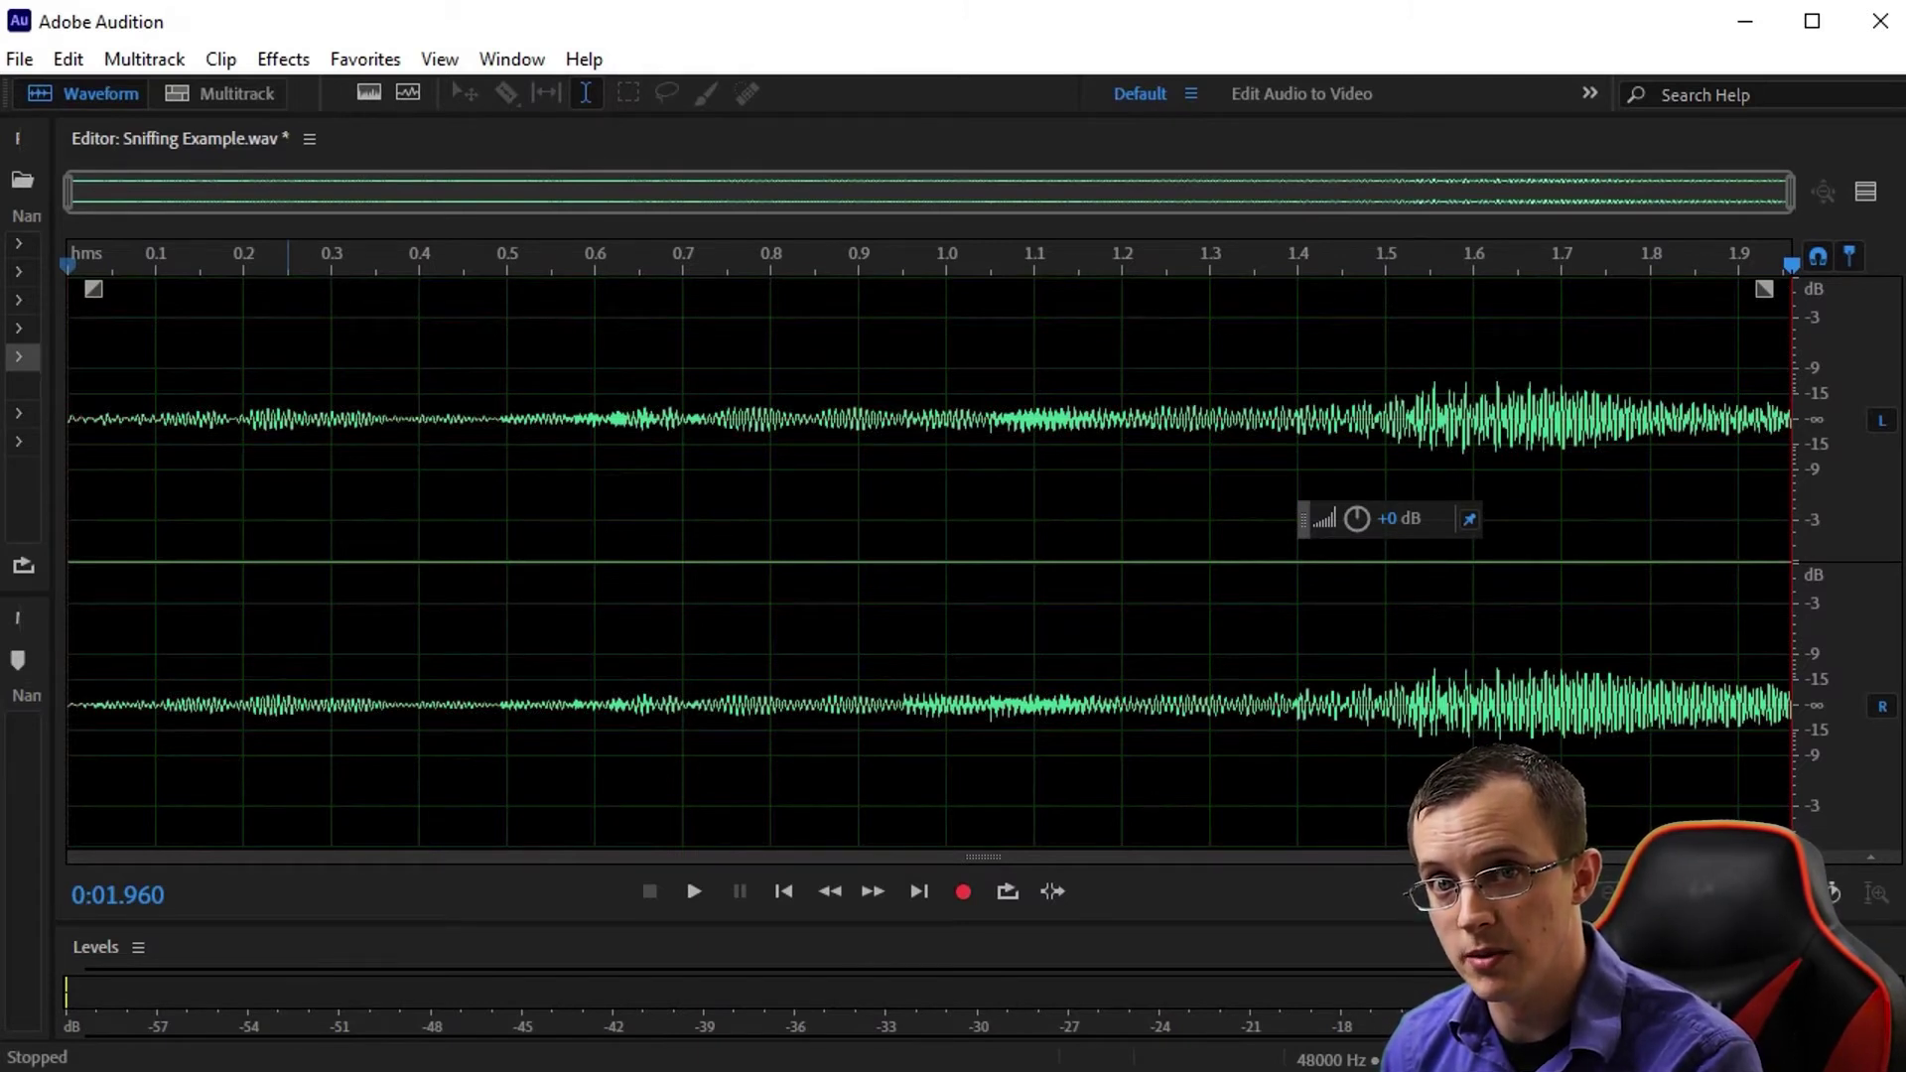
Play Sniffing Example.wav, switch it to the spectral frequency display, and listen again
{"action": "key", "text": "space"}
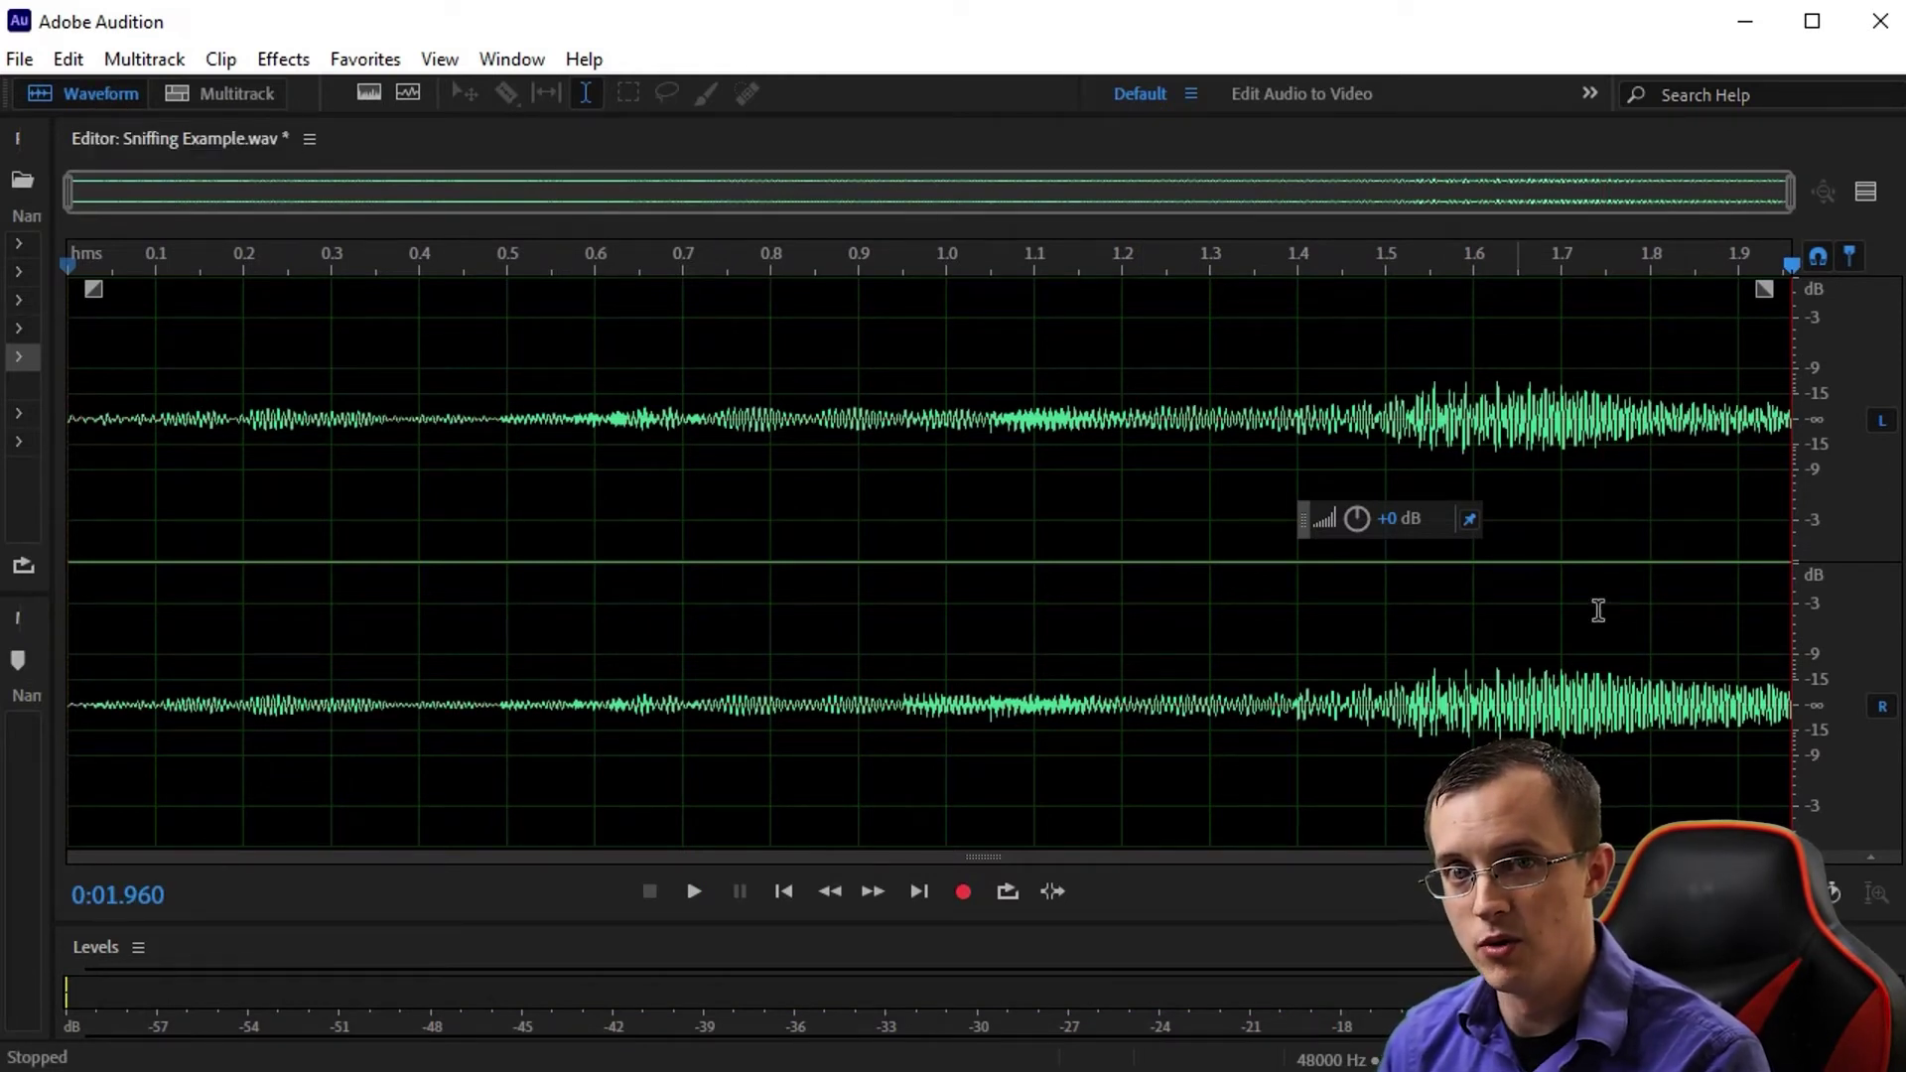
{"action": "left_click", "coordinate": [365, 95]}
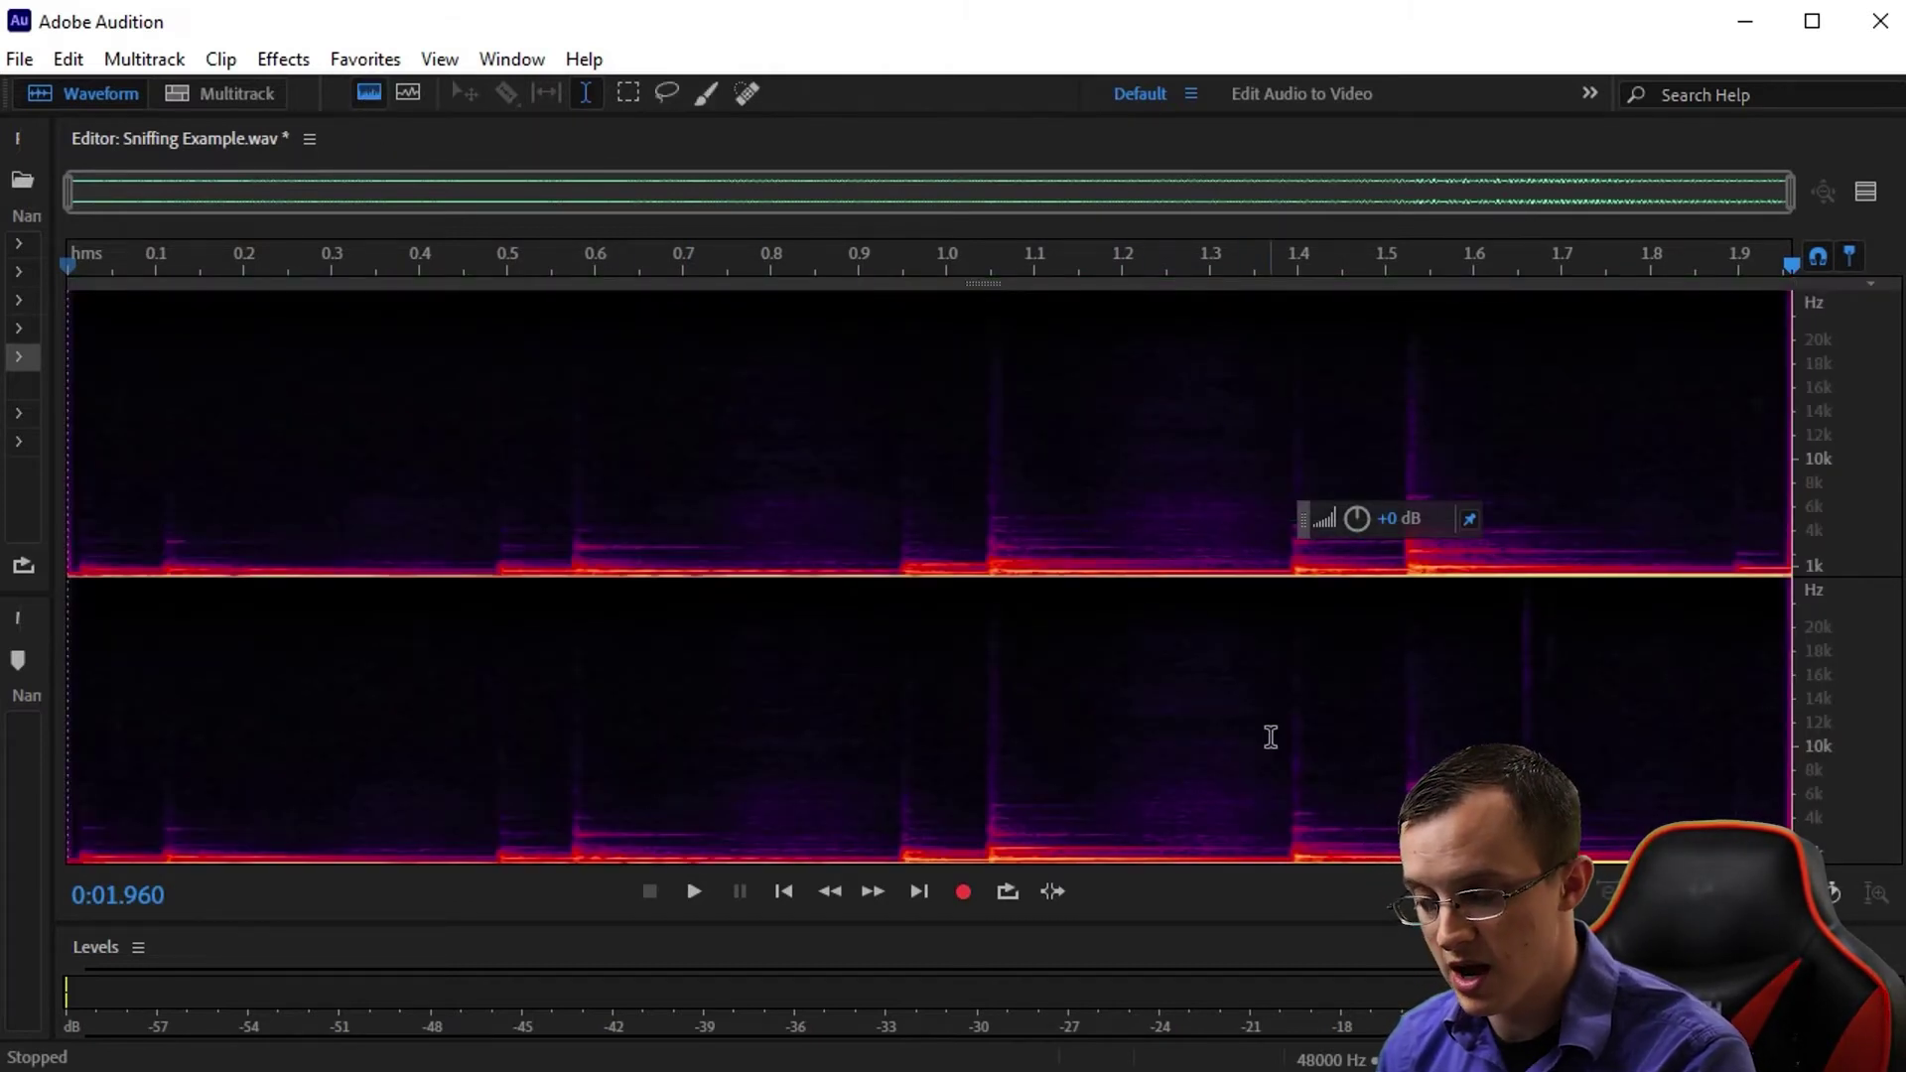
{"action": "key", "text": "space"}
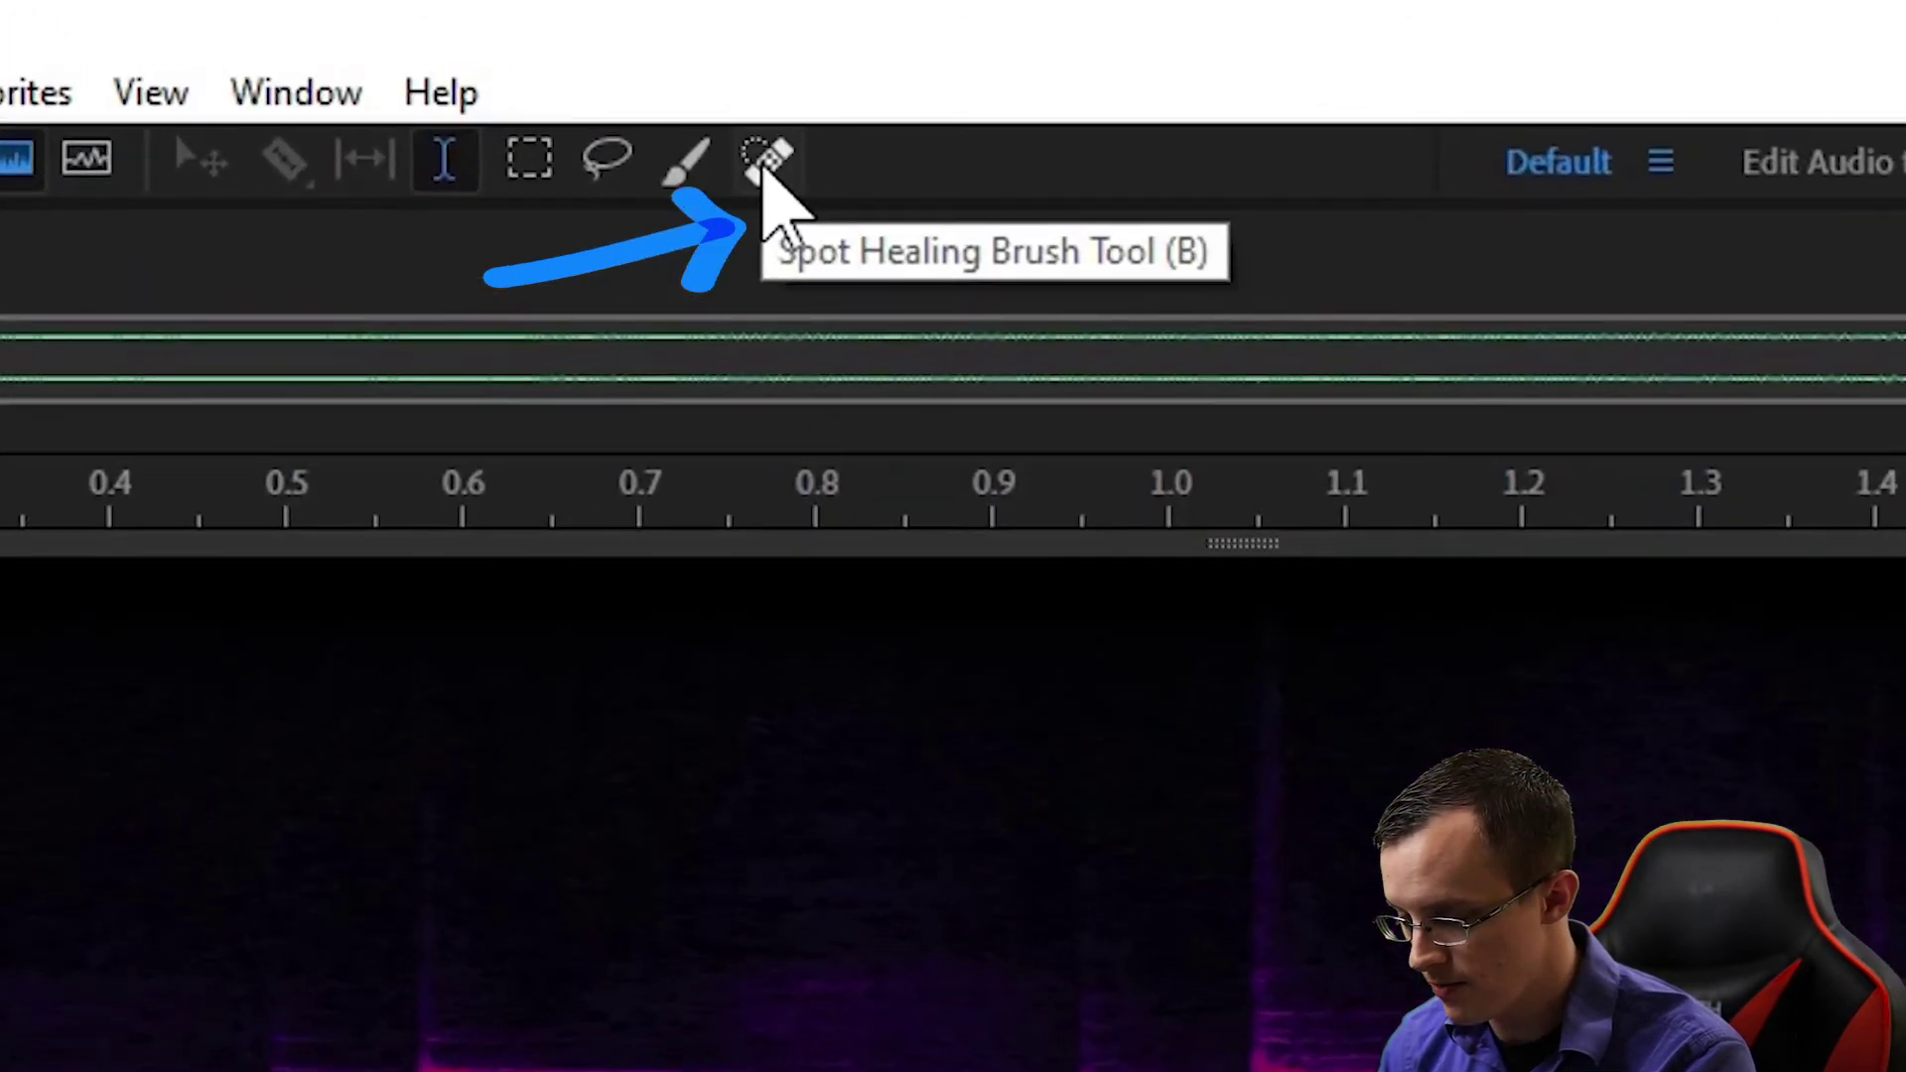
With a smaller Spot Healing Brush, paint out the two sniffing noises and play back the result
{"action": "left_click", "coordinate": [749, 103]}
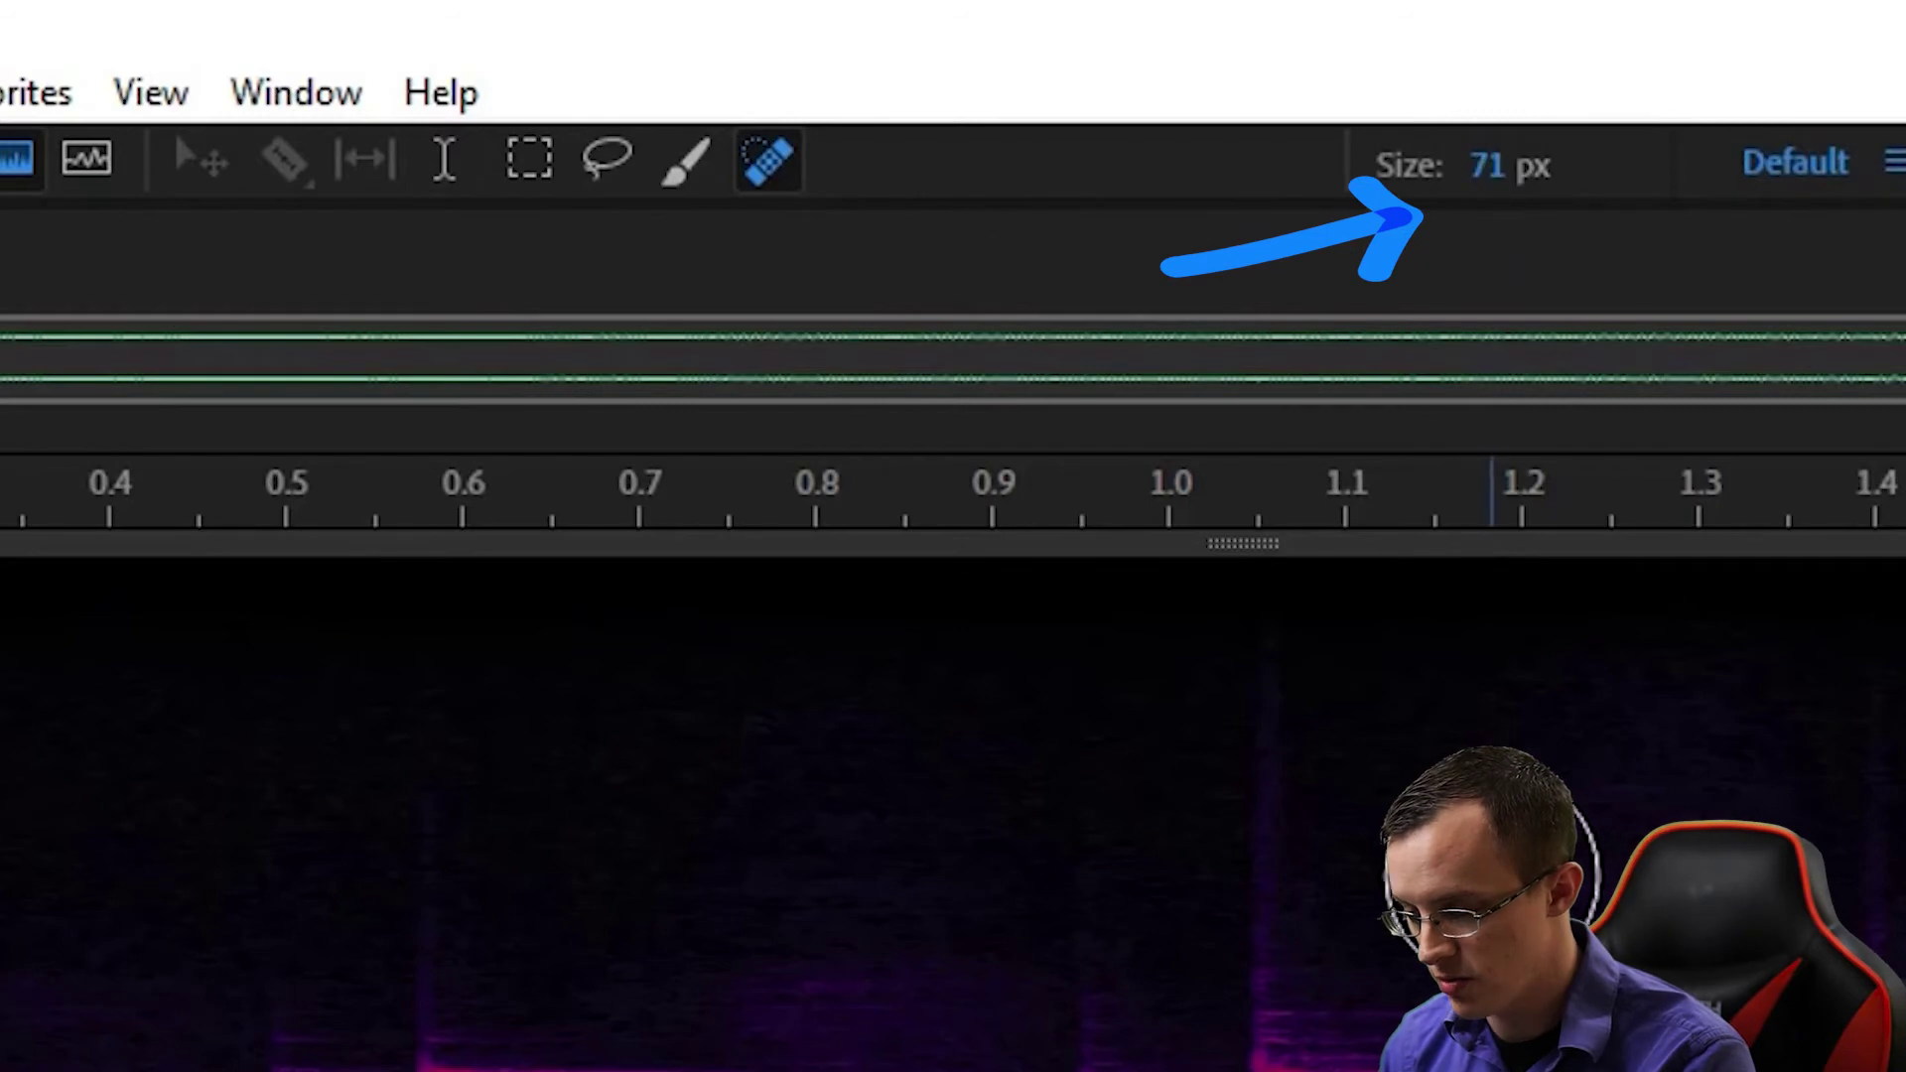
{"action": "left_click_drag", "start_coordinate": [1490, 193], "coordinate": [1360, 164]}
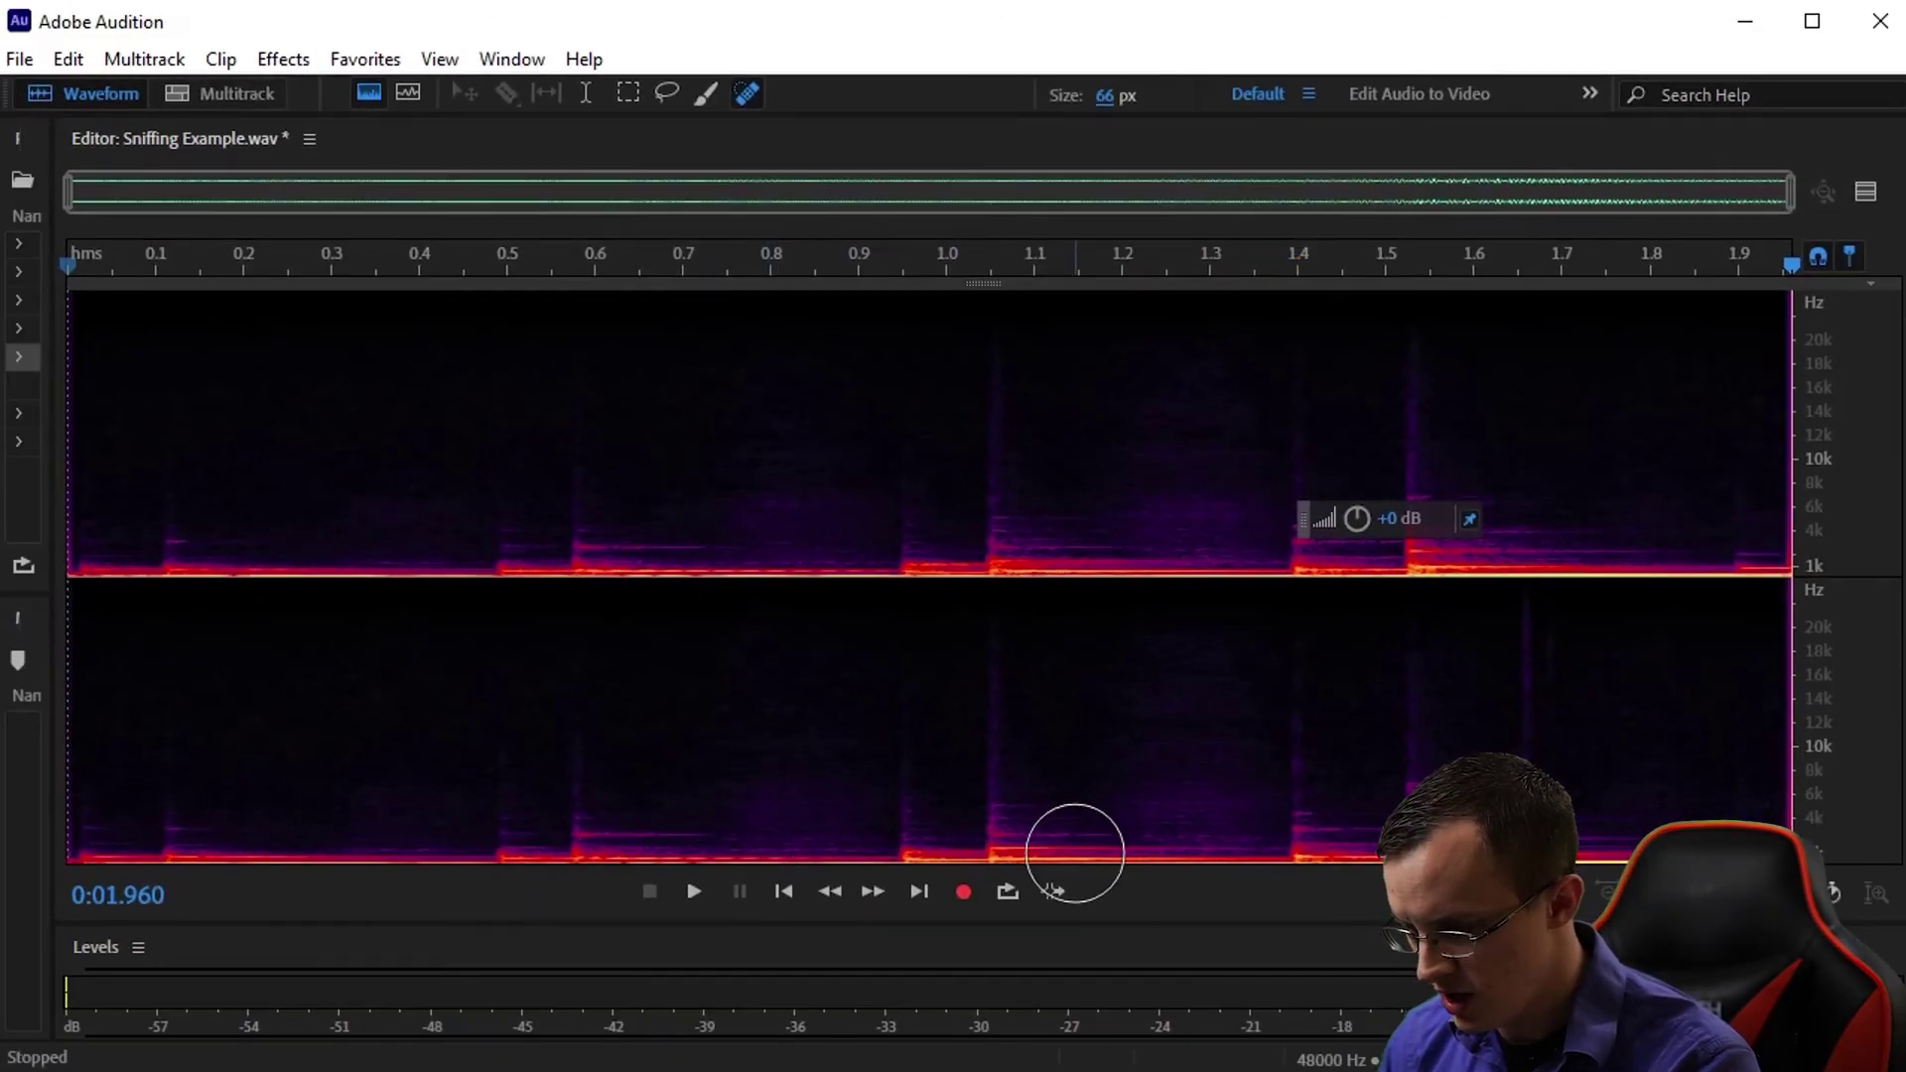
{"action": "mouse_move", "coordinate": [718, 455]}
{"action": "left_mouse_down"}
{"action": "mouse_move", "coordinate": [841, 518]}
{"action": "mouse_move", "coordinate": [843, 333]}
{"action": "mouse_move", "coordinate": [793, 315]}
{"action": "mouse_move", "coordinate": [703, 328]}
{"action": "mouse_move", "coordinate": [691, 401]}
{"action": "mouse_move", "coordinate": [737, 474]}
{"action": "mouse_move", "coordinate": [761, 381]}
{"action": "left_mouse_up"}
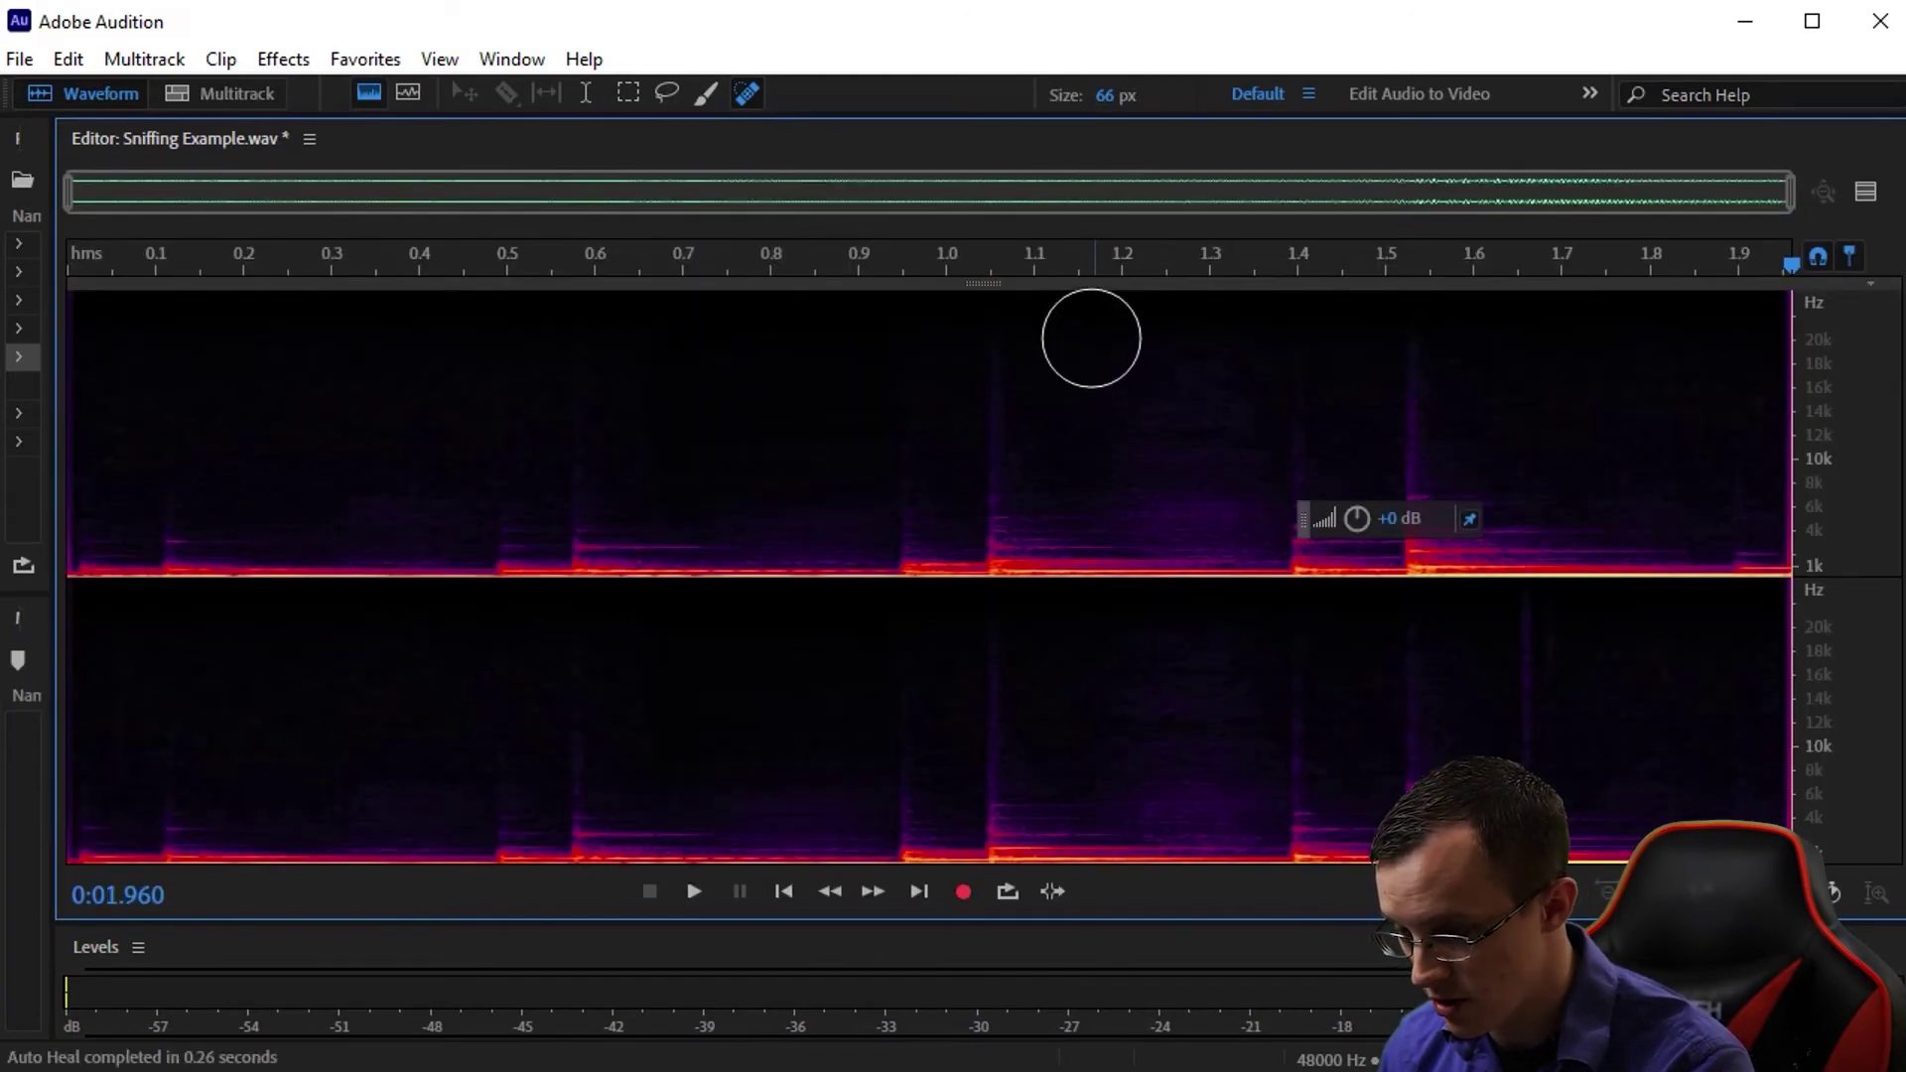
{"action": "mouse_move", "coordinate": [1110, 324]}
{"action": "left_mouse_down"}
{"action": "mouse_move", "coordinate": [1129, 468]}
{"action": "mouse_move", "coordinate": [1161, 497]}
{"action": "mouse_move", "coordinate": [1243, 510]}
{"action": "mouse_move", "coordinate": [1238, 328]}
{"action": "mouse_move", "coordinate": [1176, 315]}
{"action": "mouse_move", "coordinate": [1201, 421]}
{"action": "left_mouse_up"}
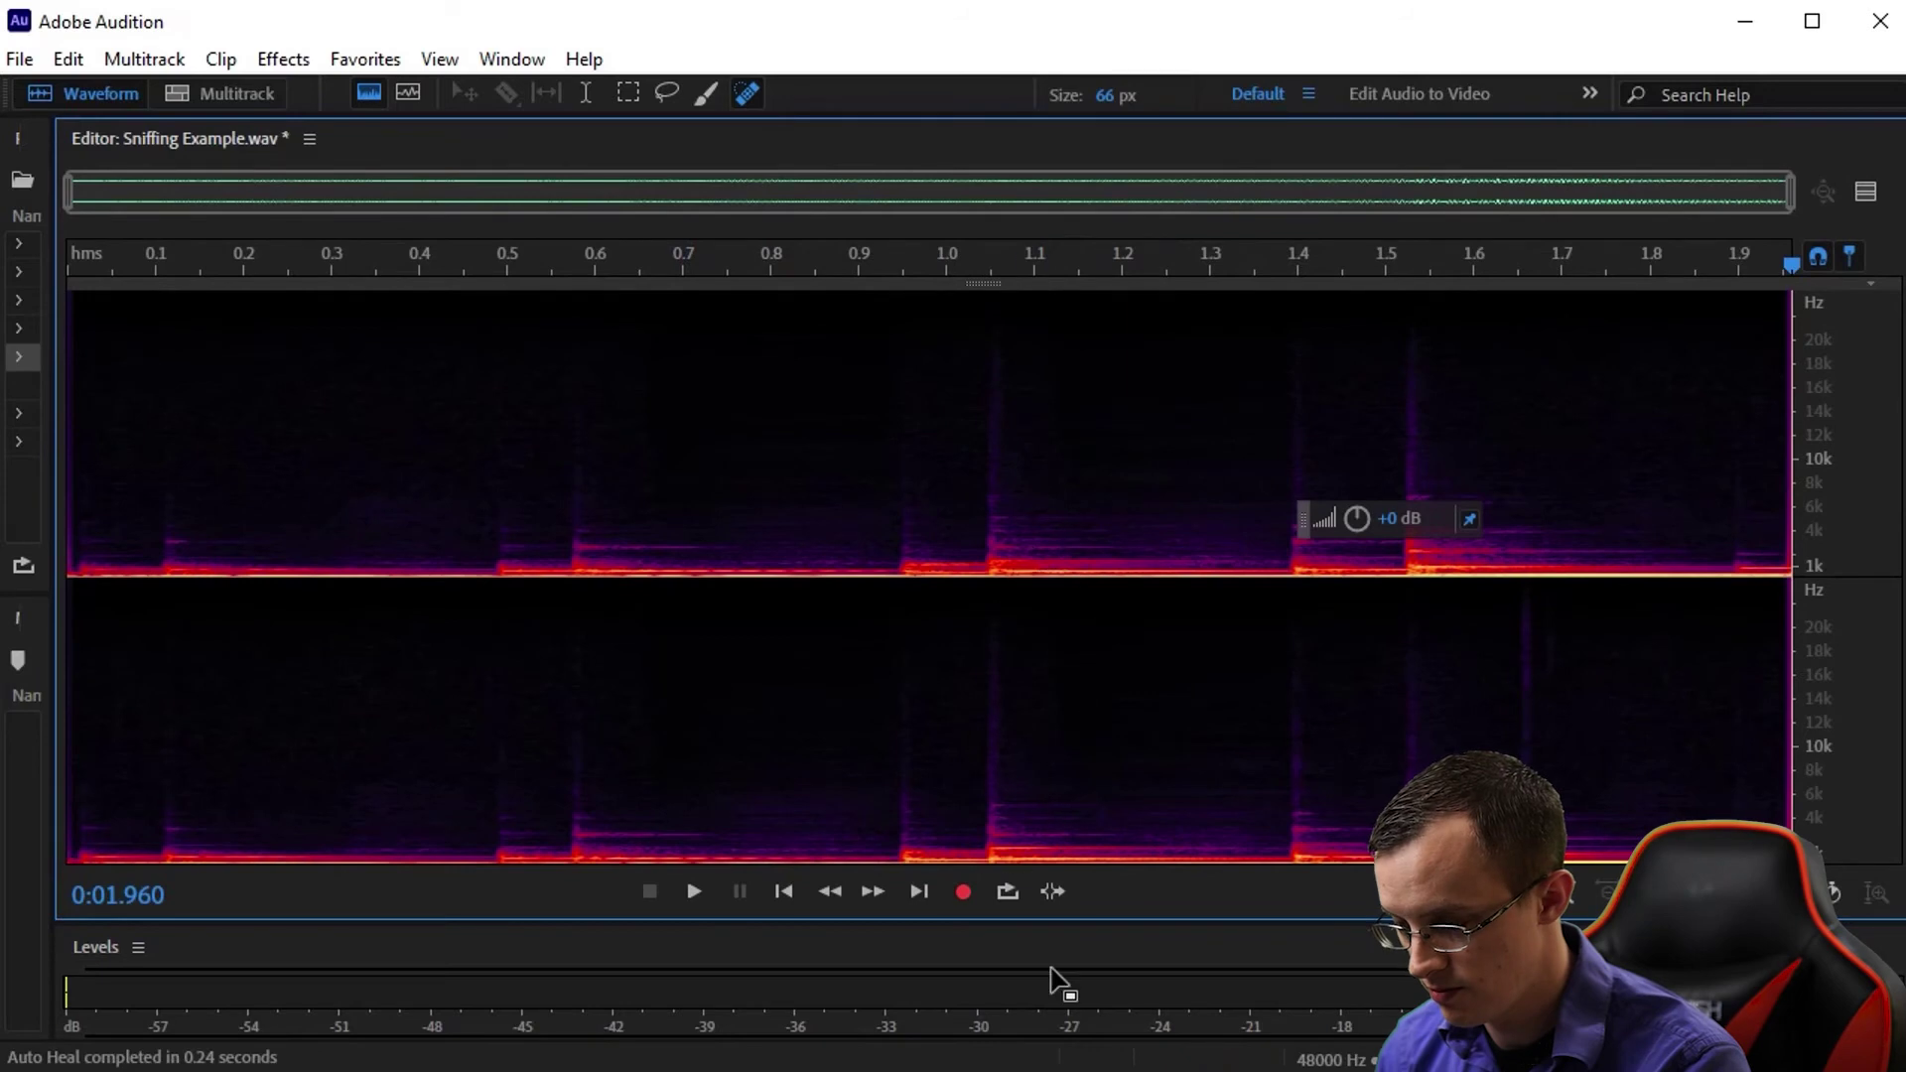
{"action": "key", "text": "space"}
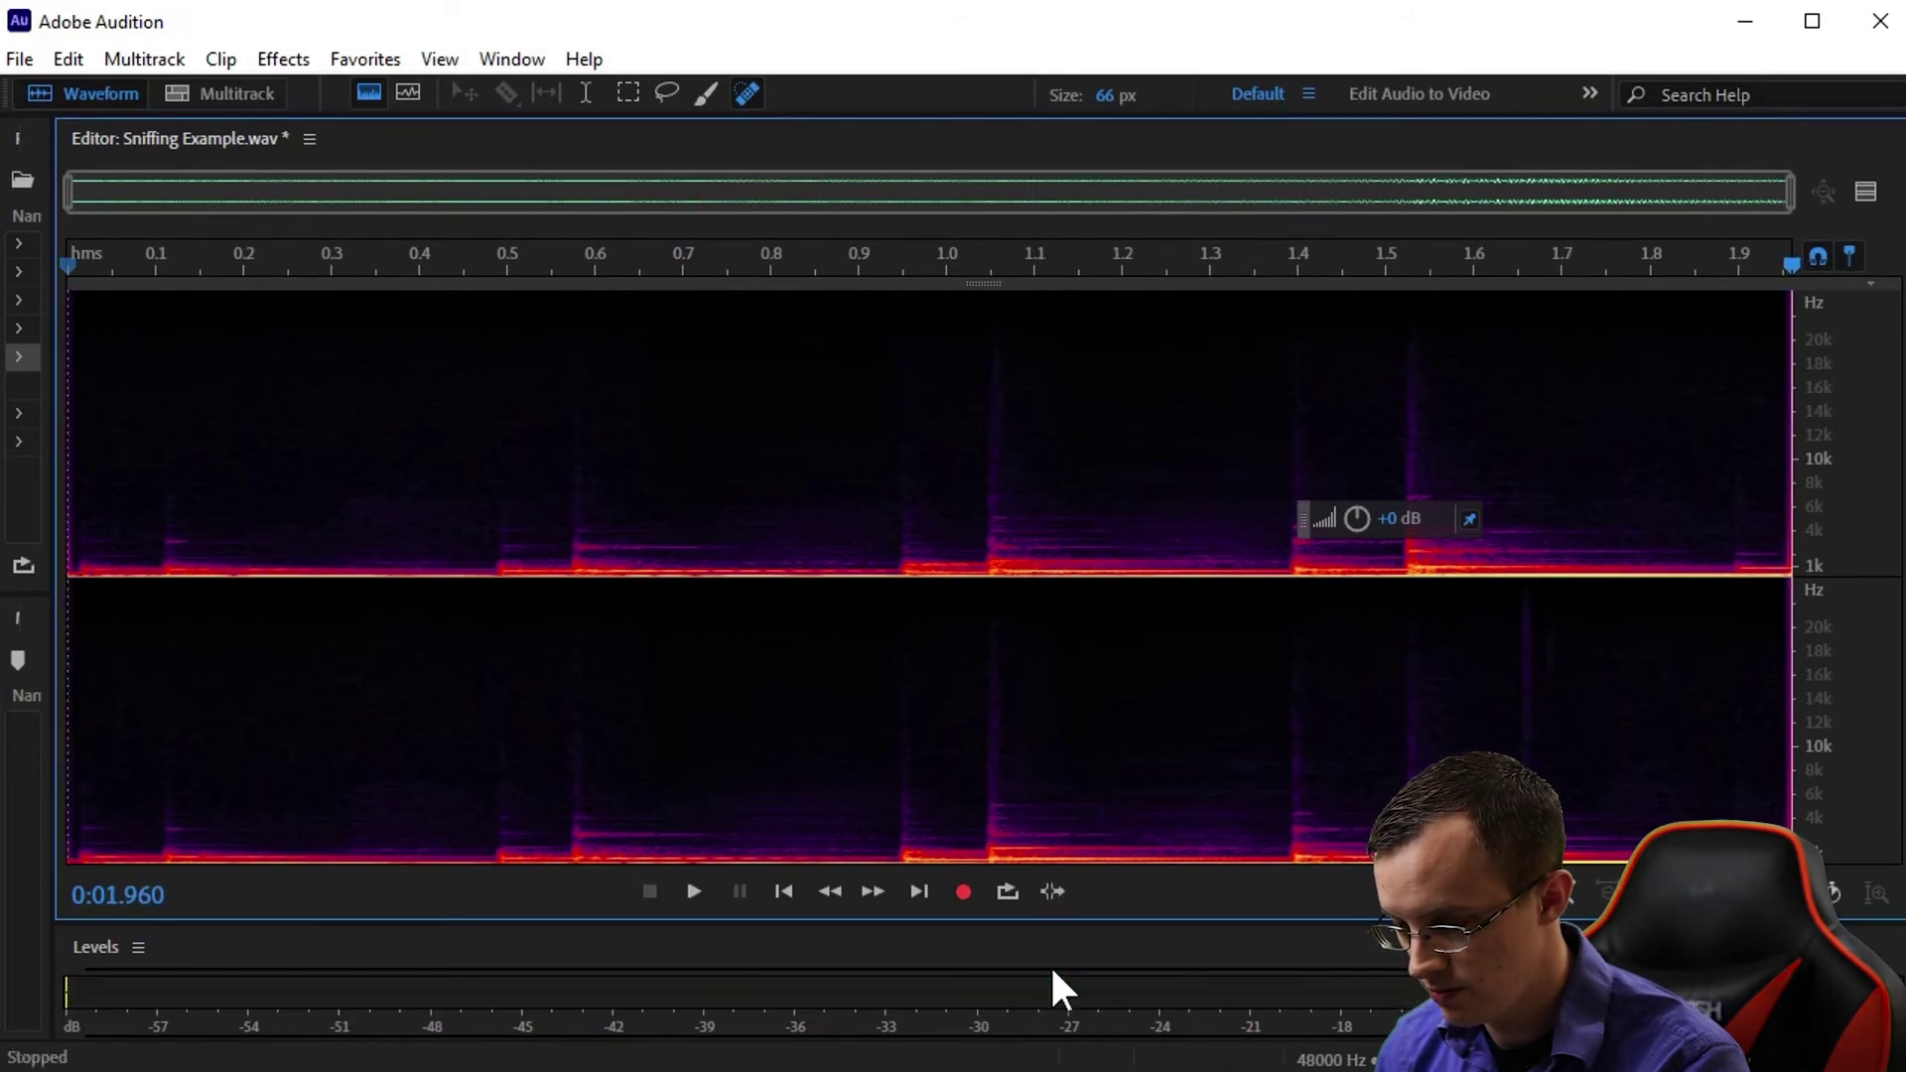
{"action": "key", "text": "space"}
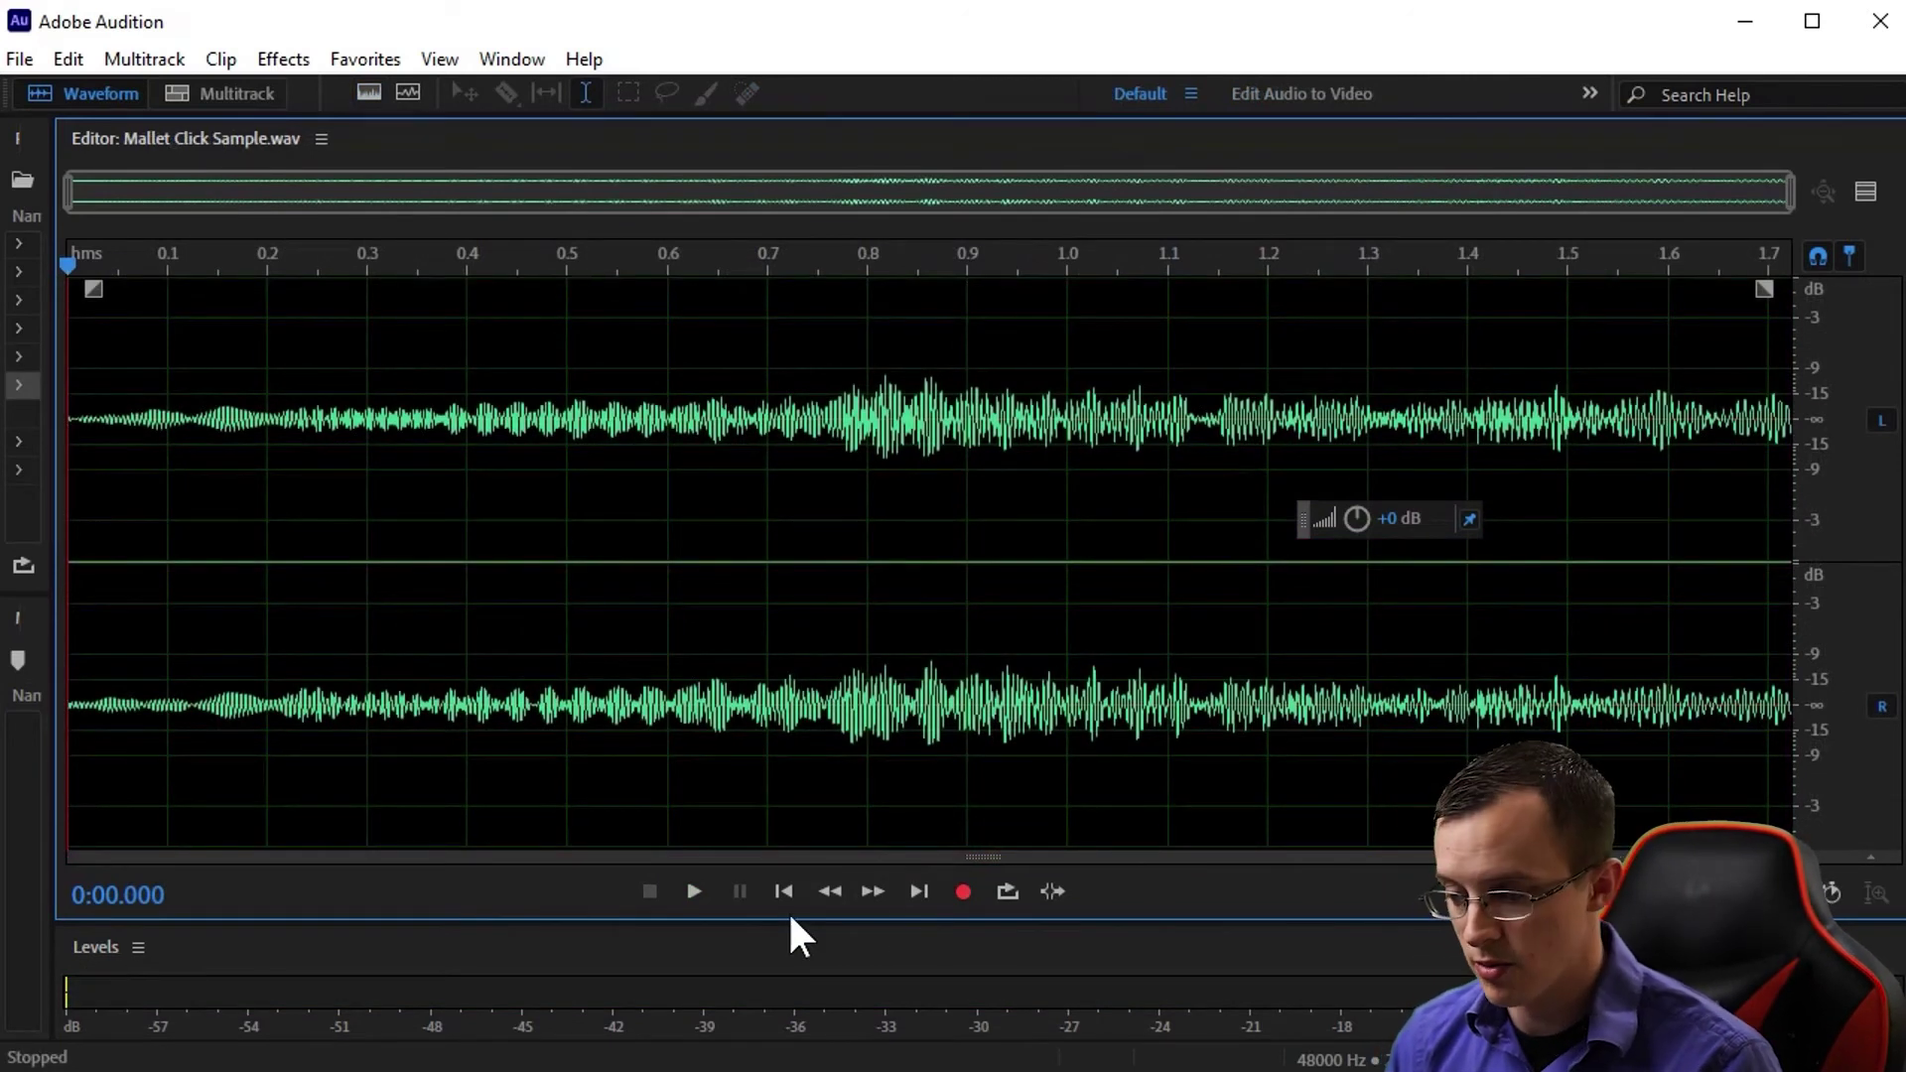
{"action": "key", "text": "space"}
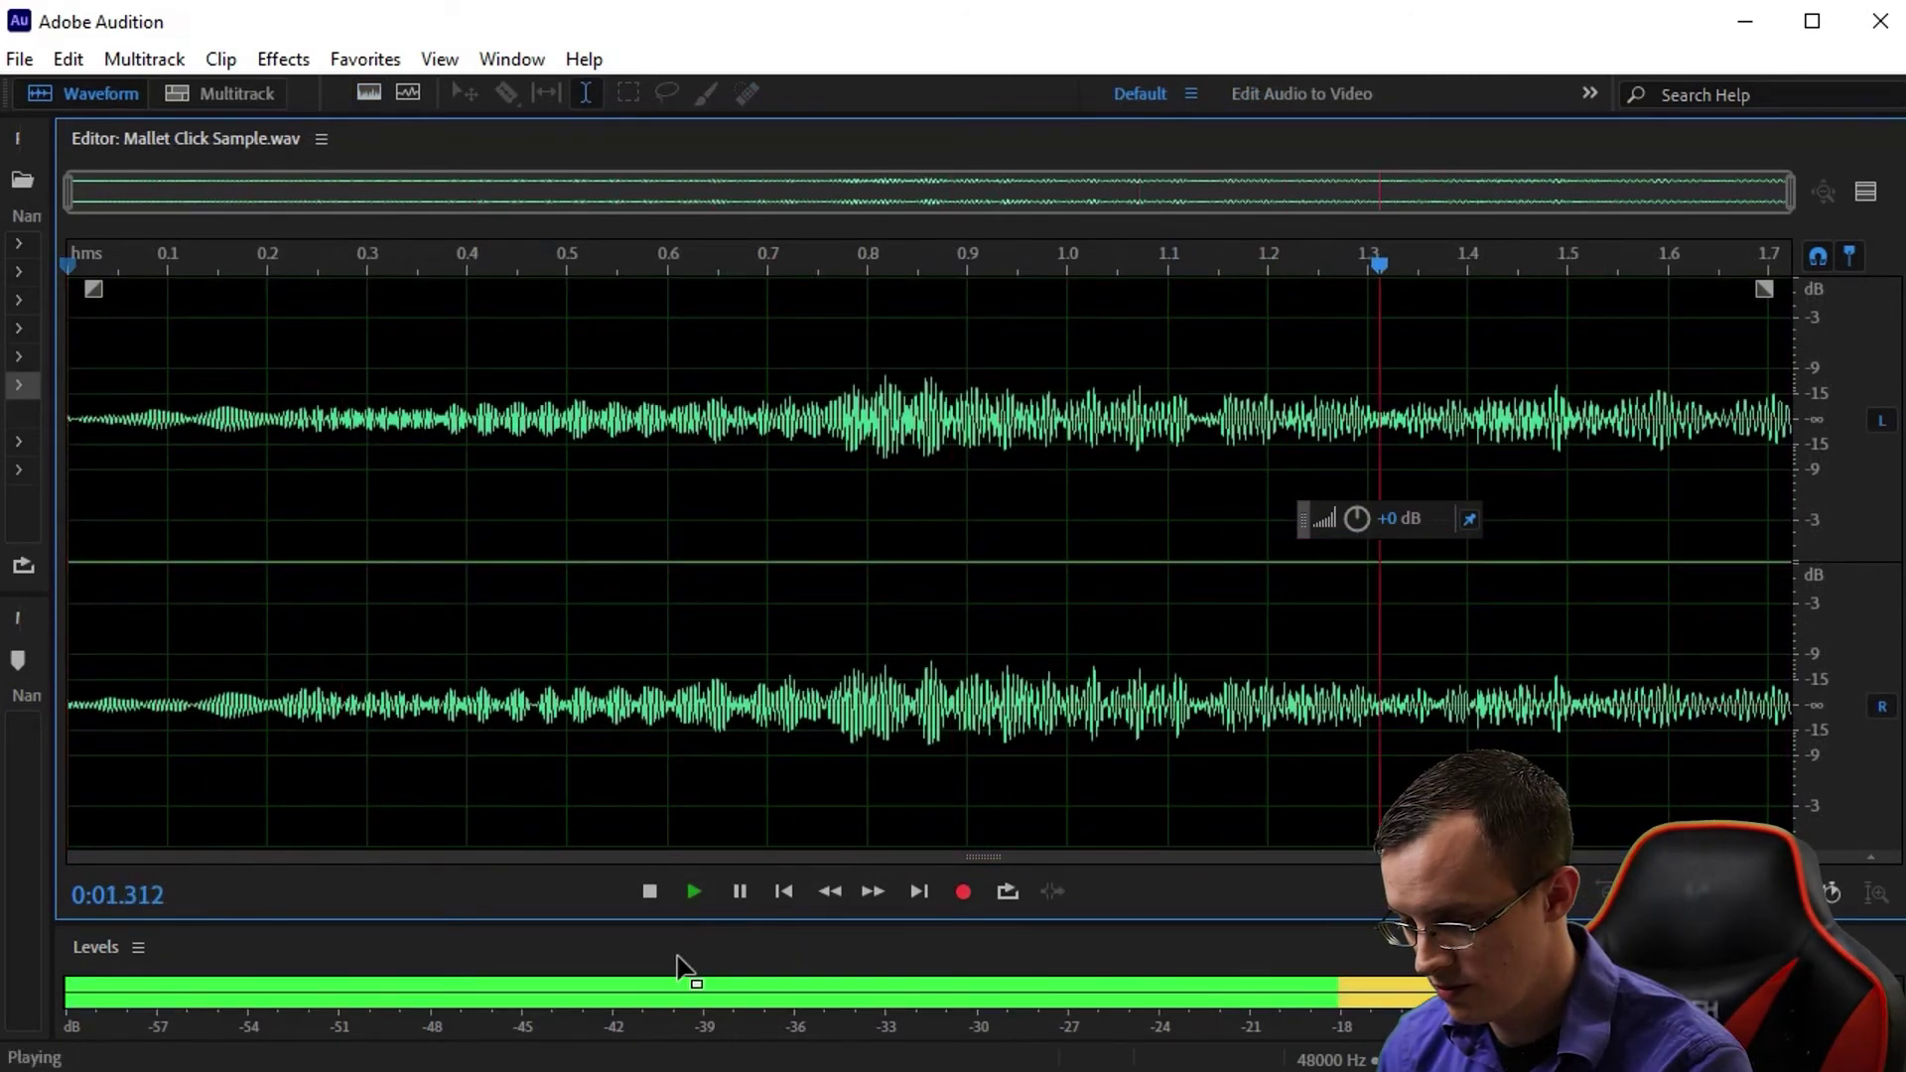
{"action": "key", "text": "space"}
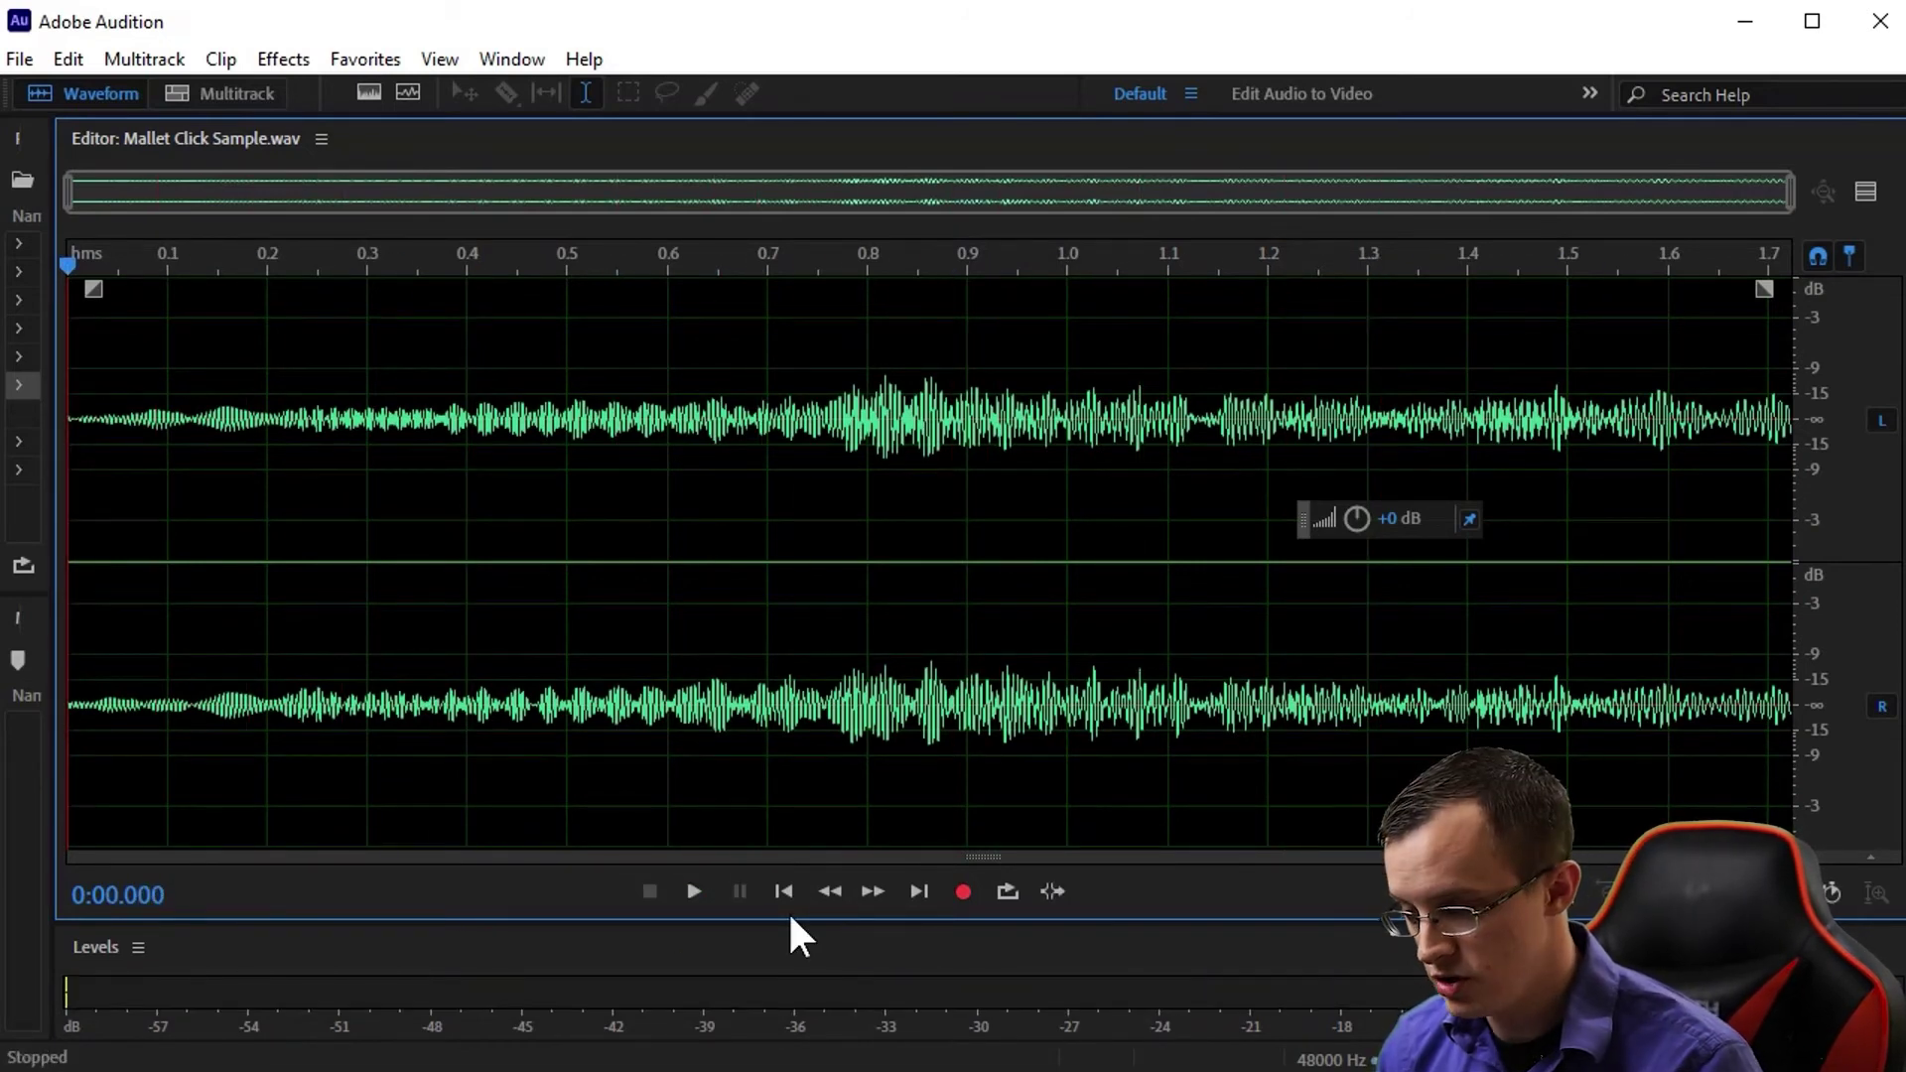
{"action": "key", "text": "shift+d"}
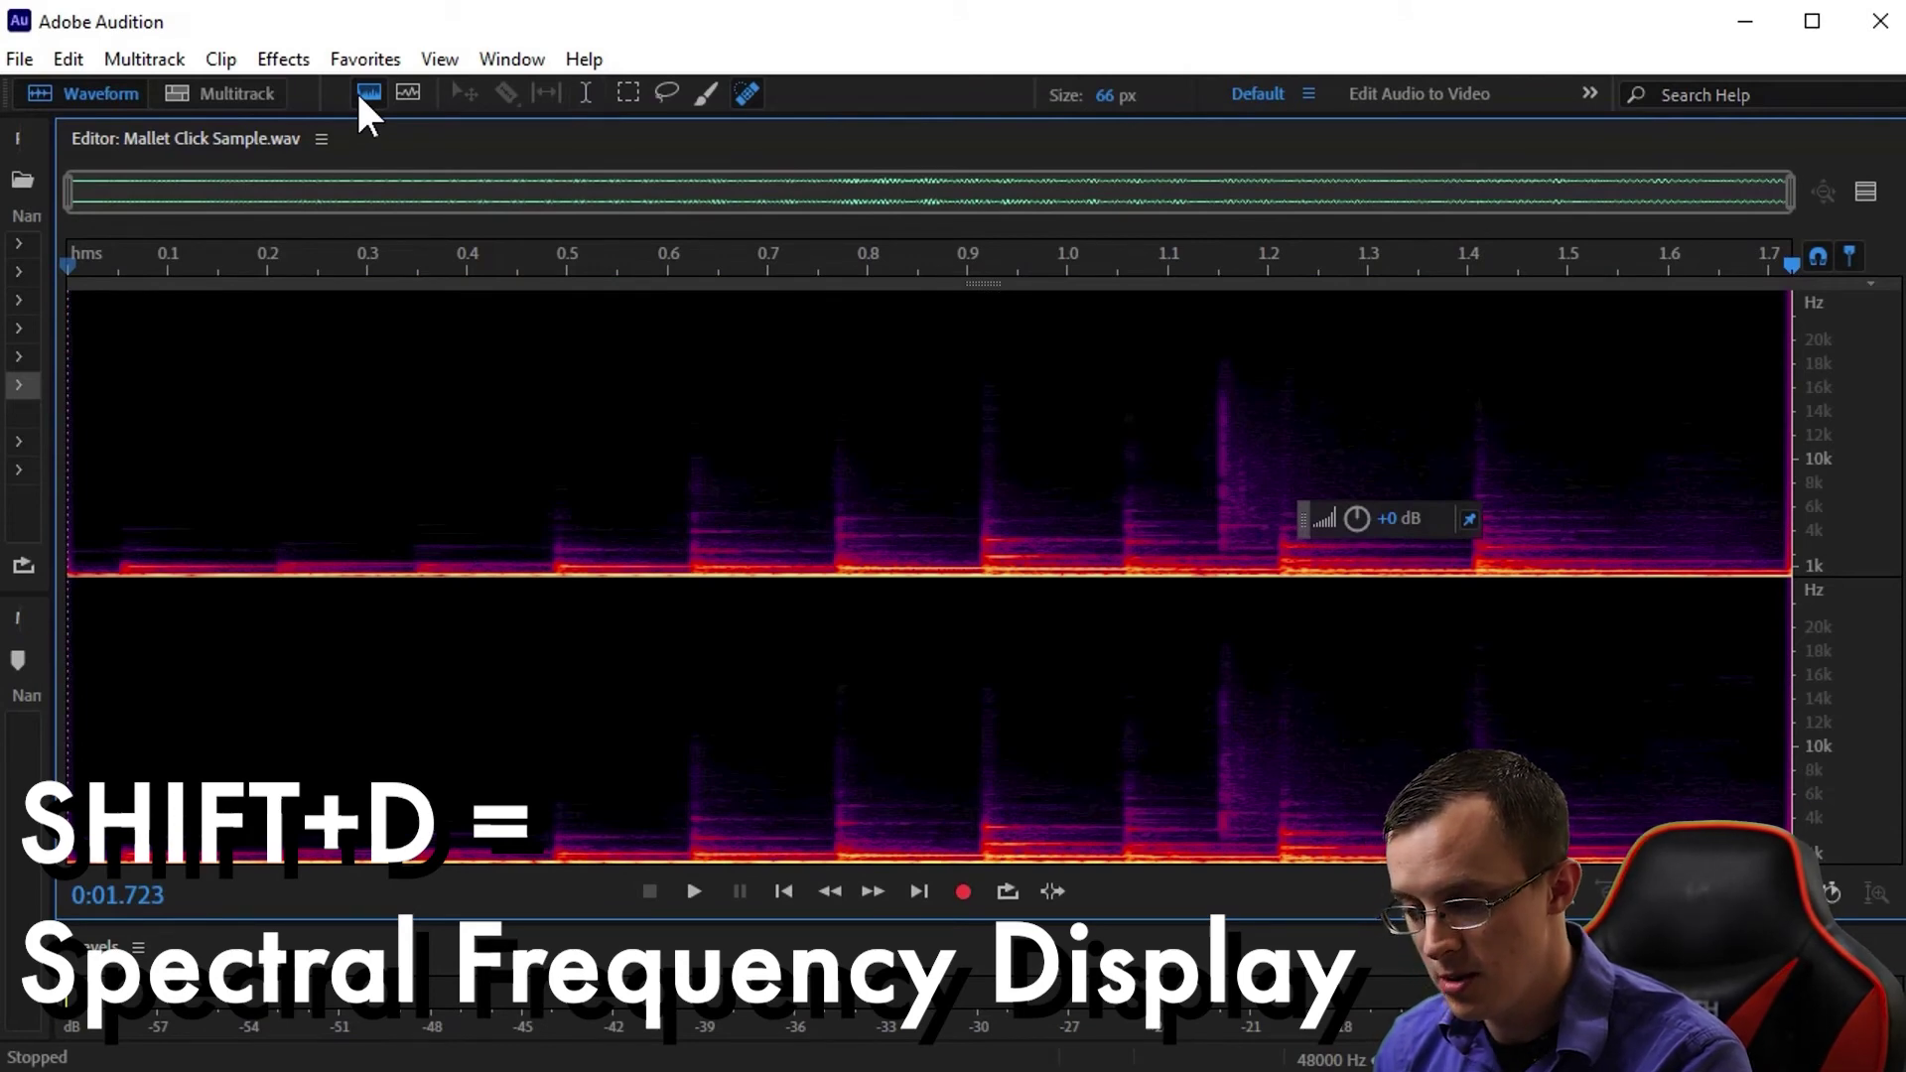
{"action": "key", "text": "b"}
{"action": "scroll", "coordinate": [1249, 432], "scroll_direction": "up", "scroll_amount": 5}
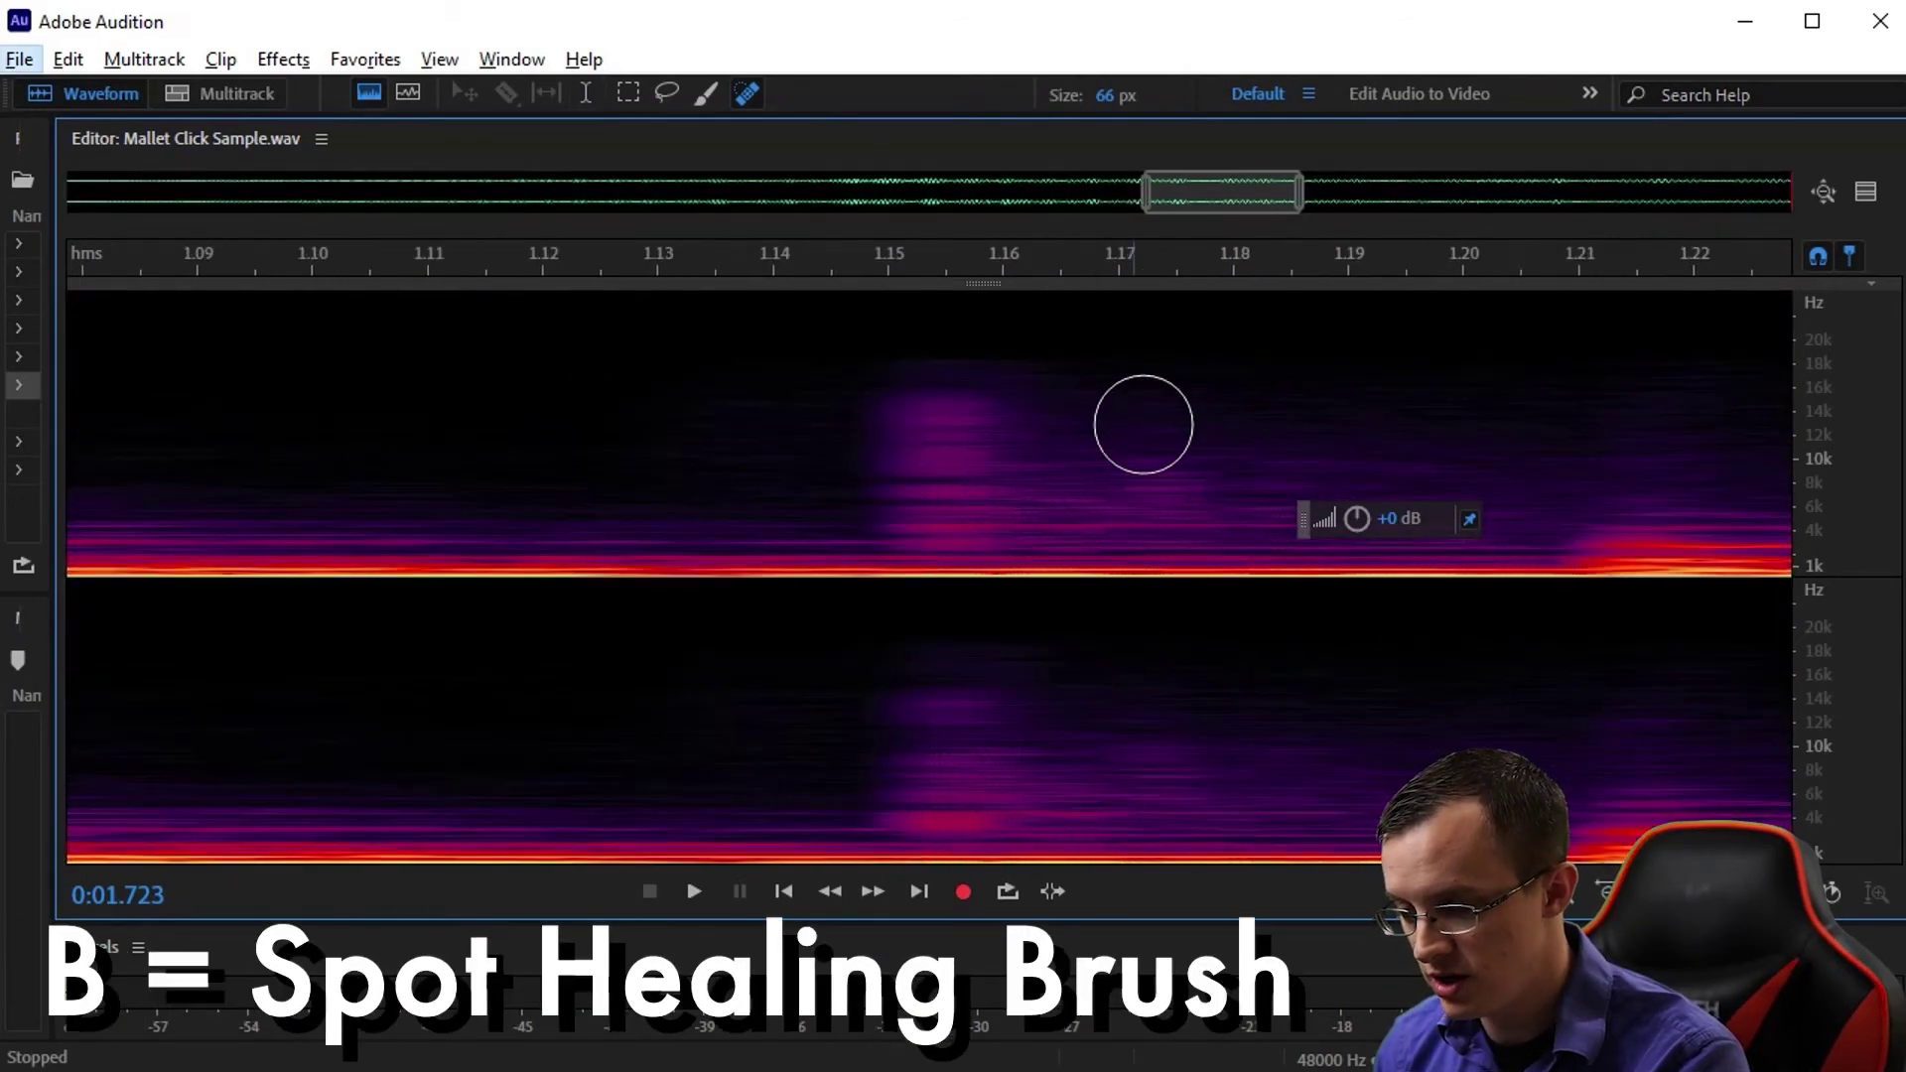
{"action": "mouse_move", "coordinate": [963, 398]}
{"action": "left_mouse_down"}
{"action": "mouse_move", "coordinate": [1338, 429]}
{"action": "mouse_move", "coordinate": [1330, 506]}
{"action": "mouse_move", "coordinate": [1082, 514]}
{"action": "mouse_move", "coordinate": [965, 476]}
{"action": "left_mouse_up"}
{"action": "scroll", "coordinate": [1159, 466], "scroll_direction": "down", "scroll_amount": 5}
{"action": "key", "text": "space"}
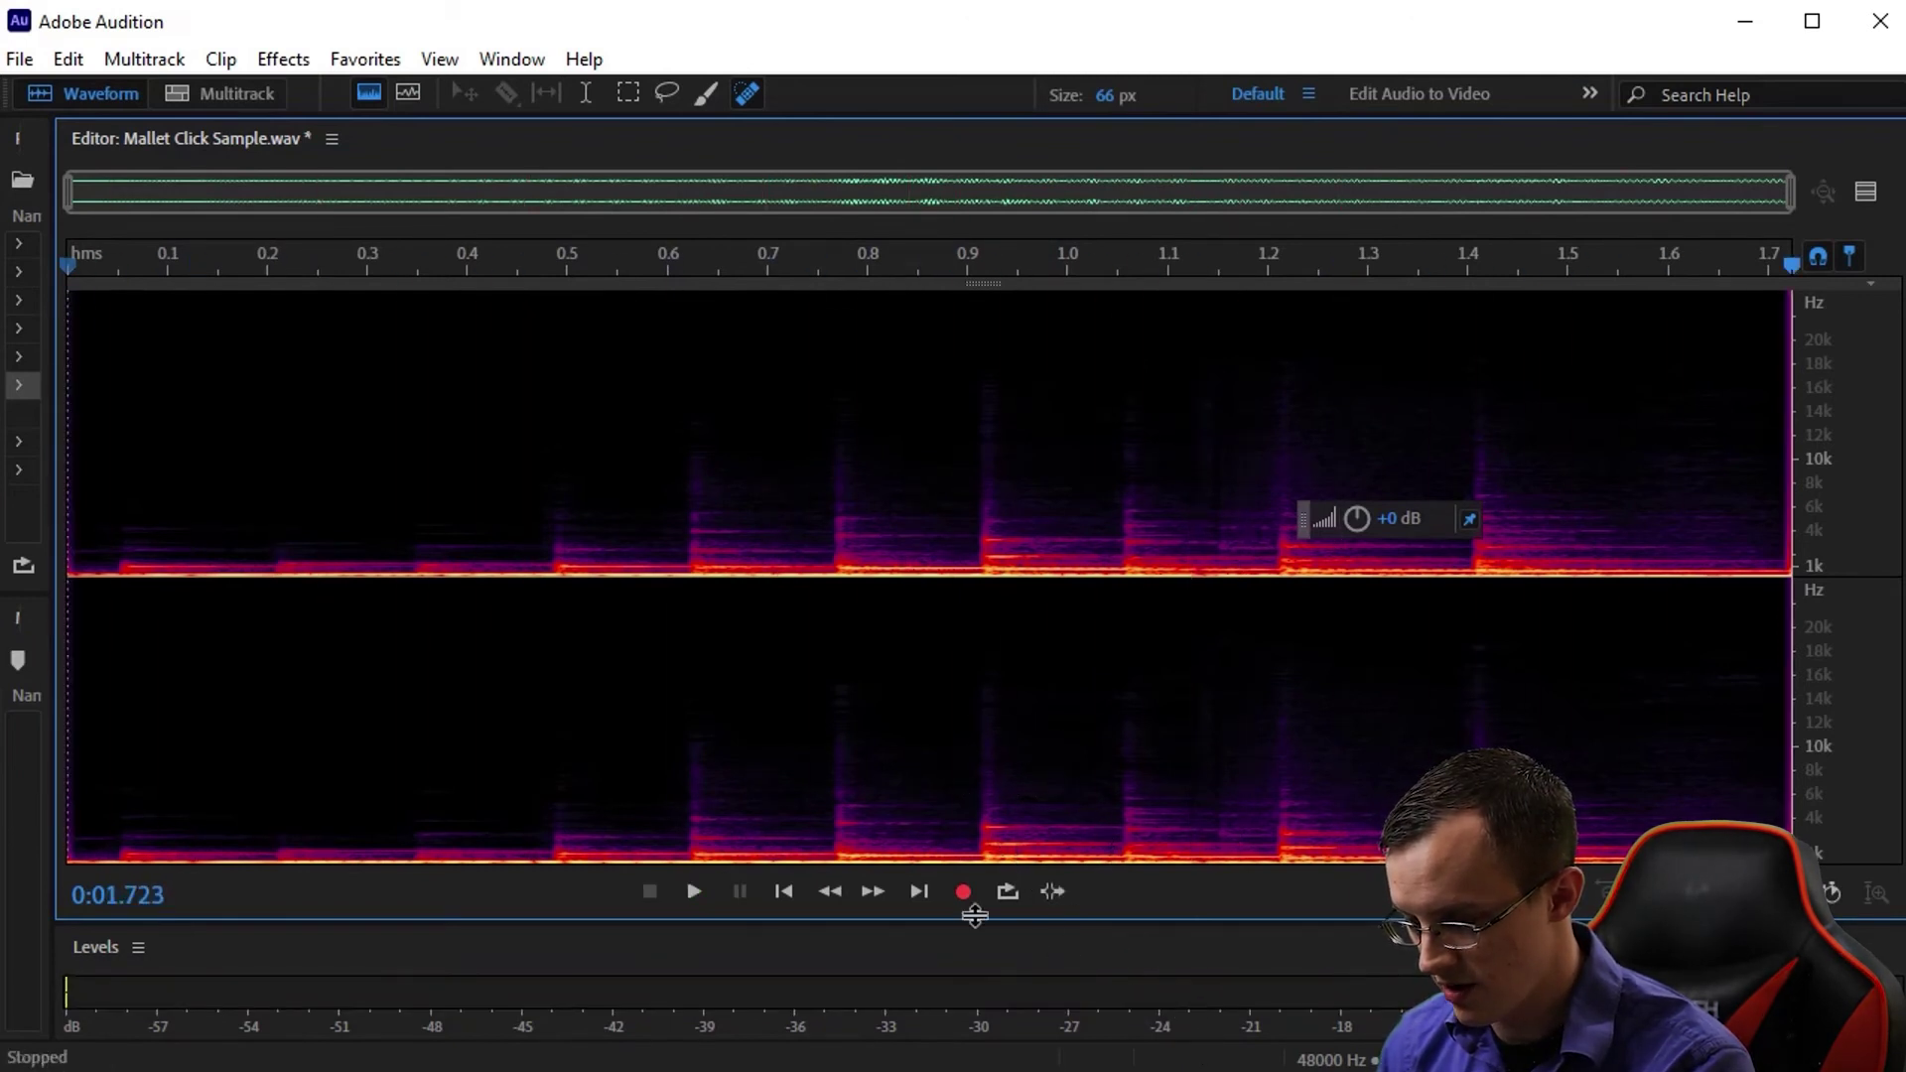
{"action": "key", "text": "space"}
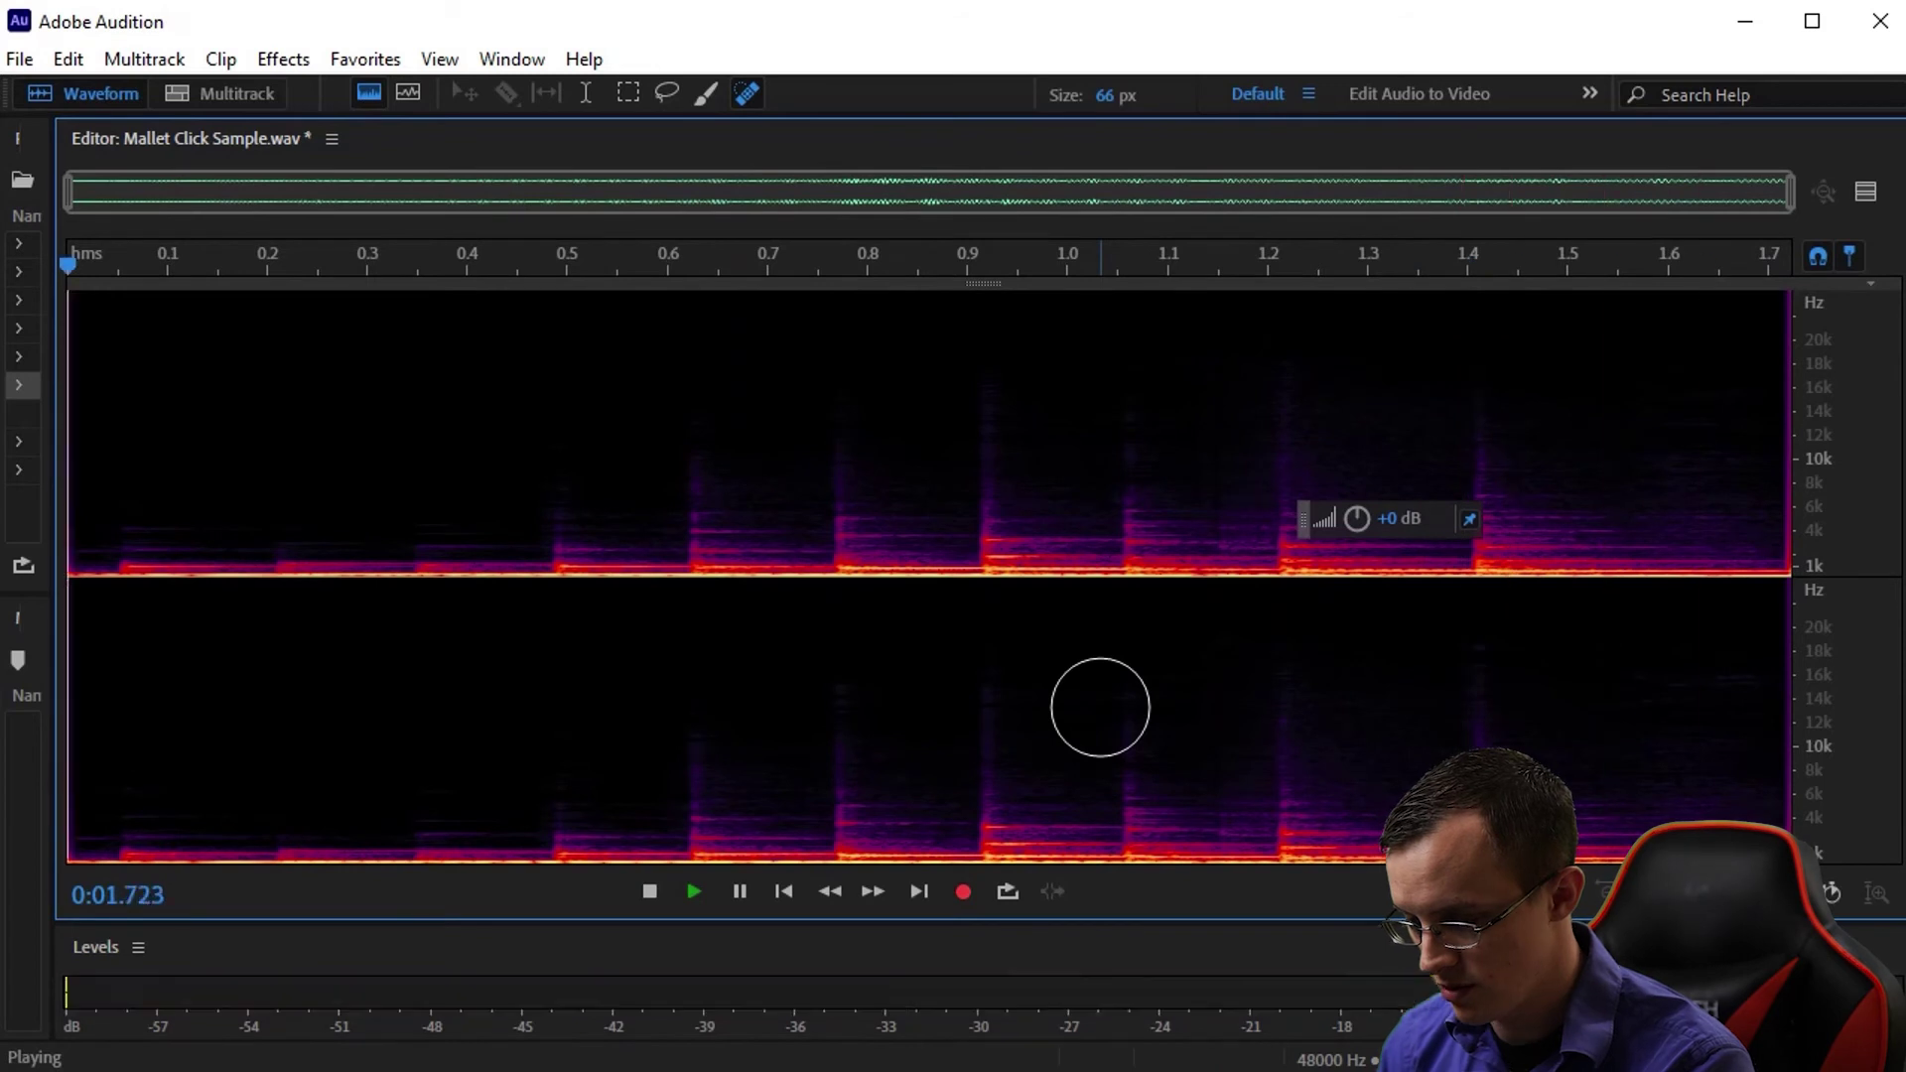
{"action": "key", "text": "space"}
{"action": "key", "text": "space"}
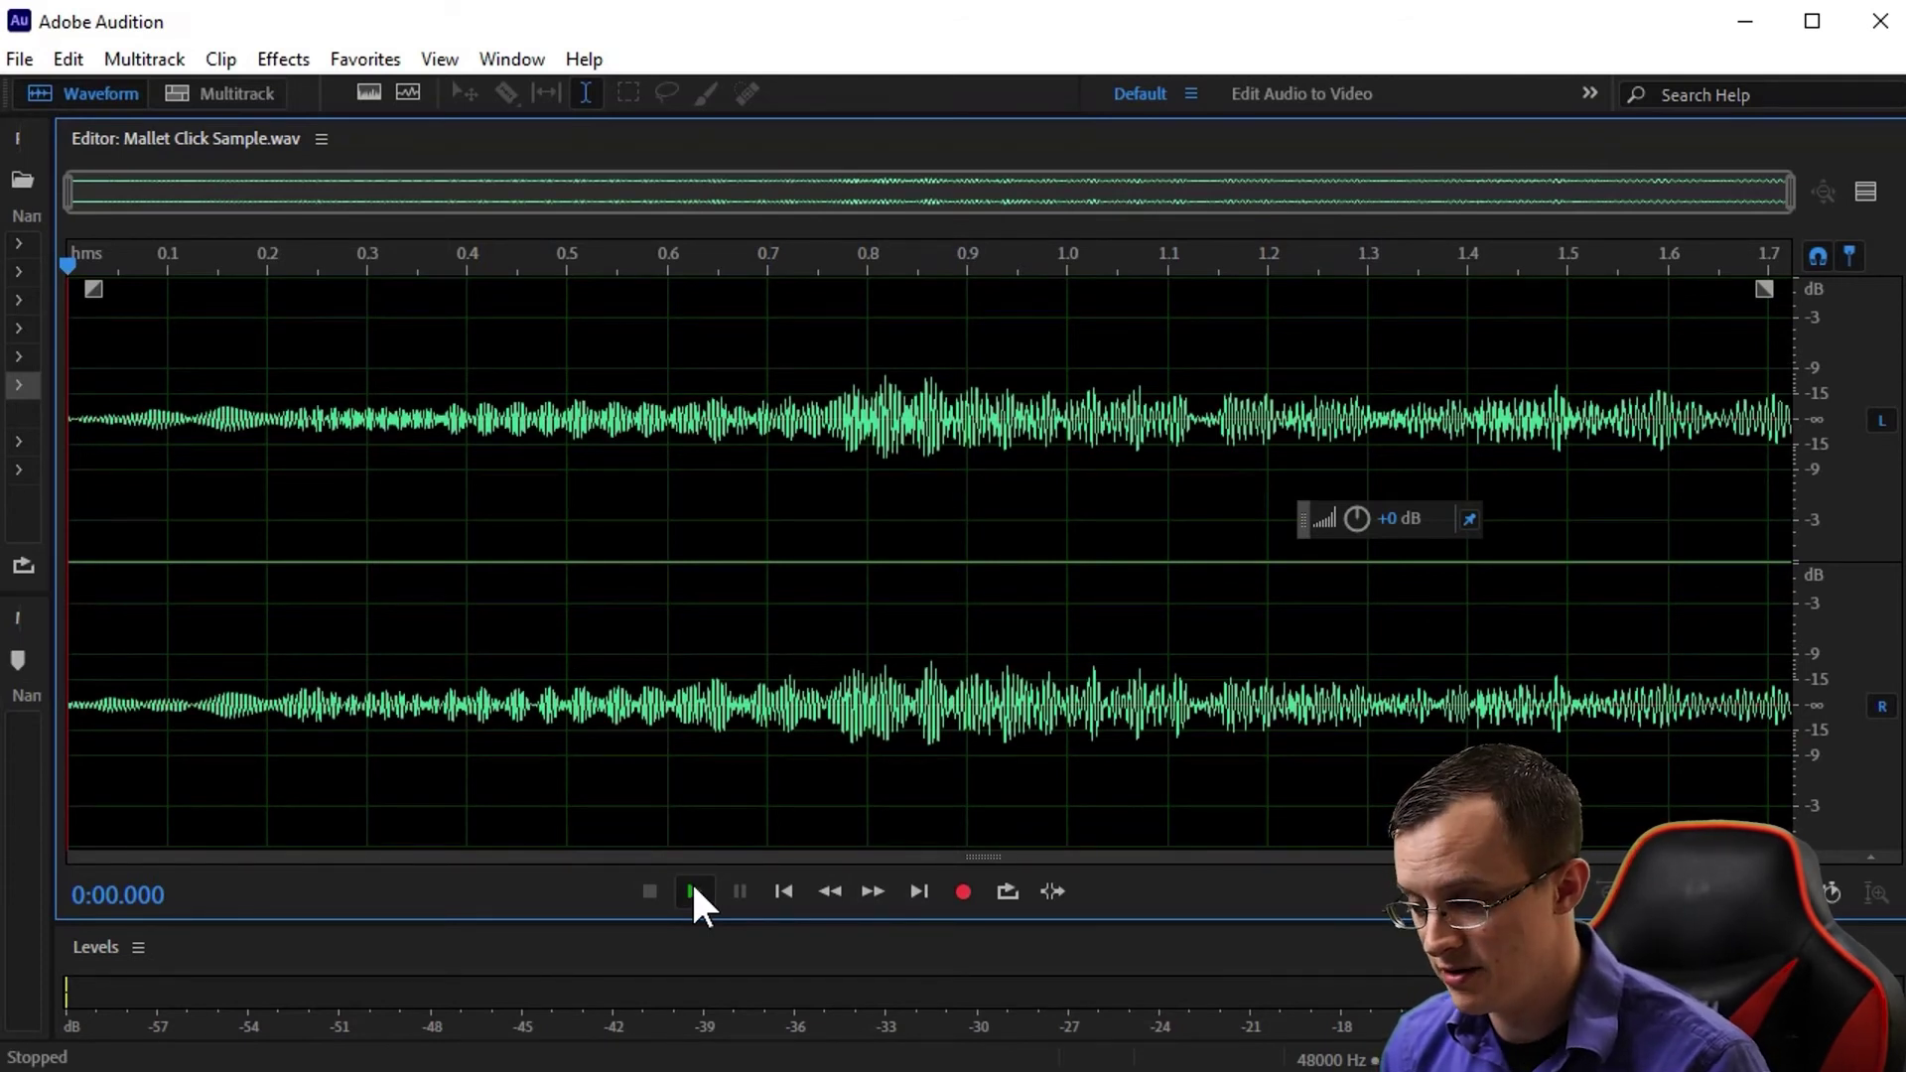
Listen to the mallet recording, switch to spectral view, and paint out the click near 1.15 s
{"action": "left_click", "coordinate": [693, 893]}
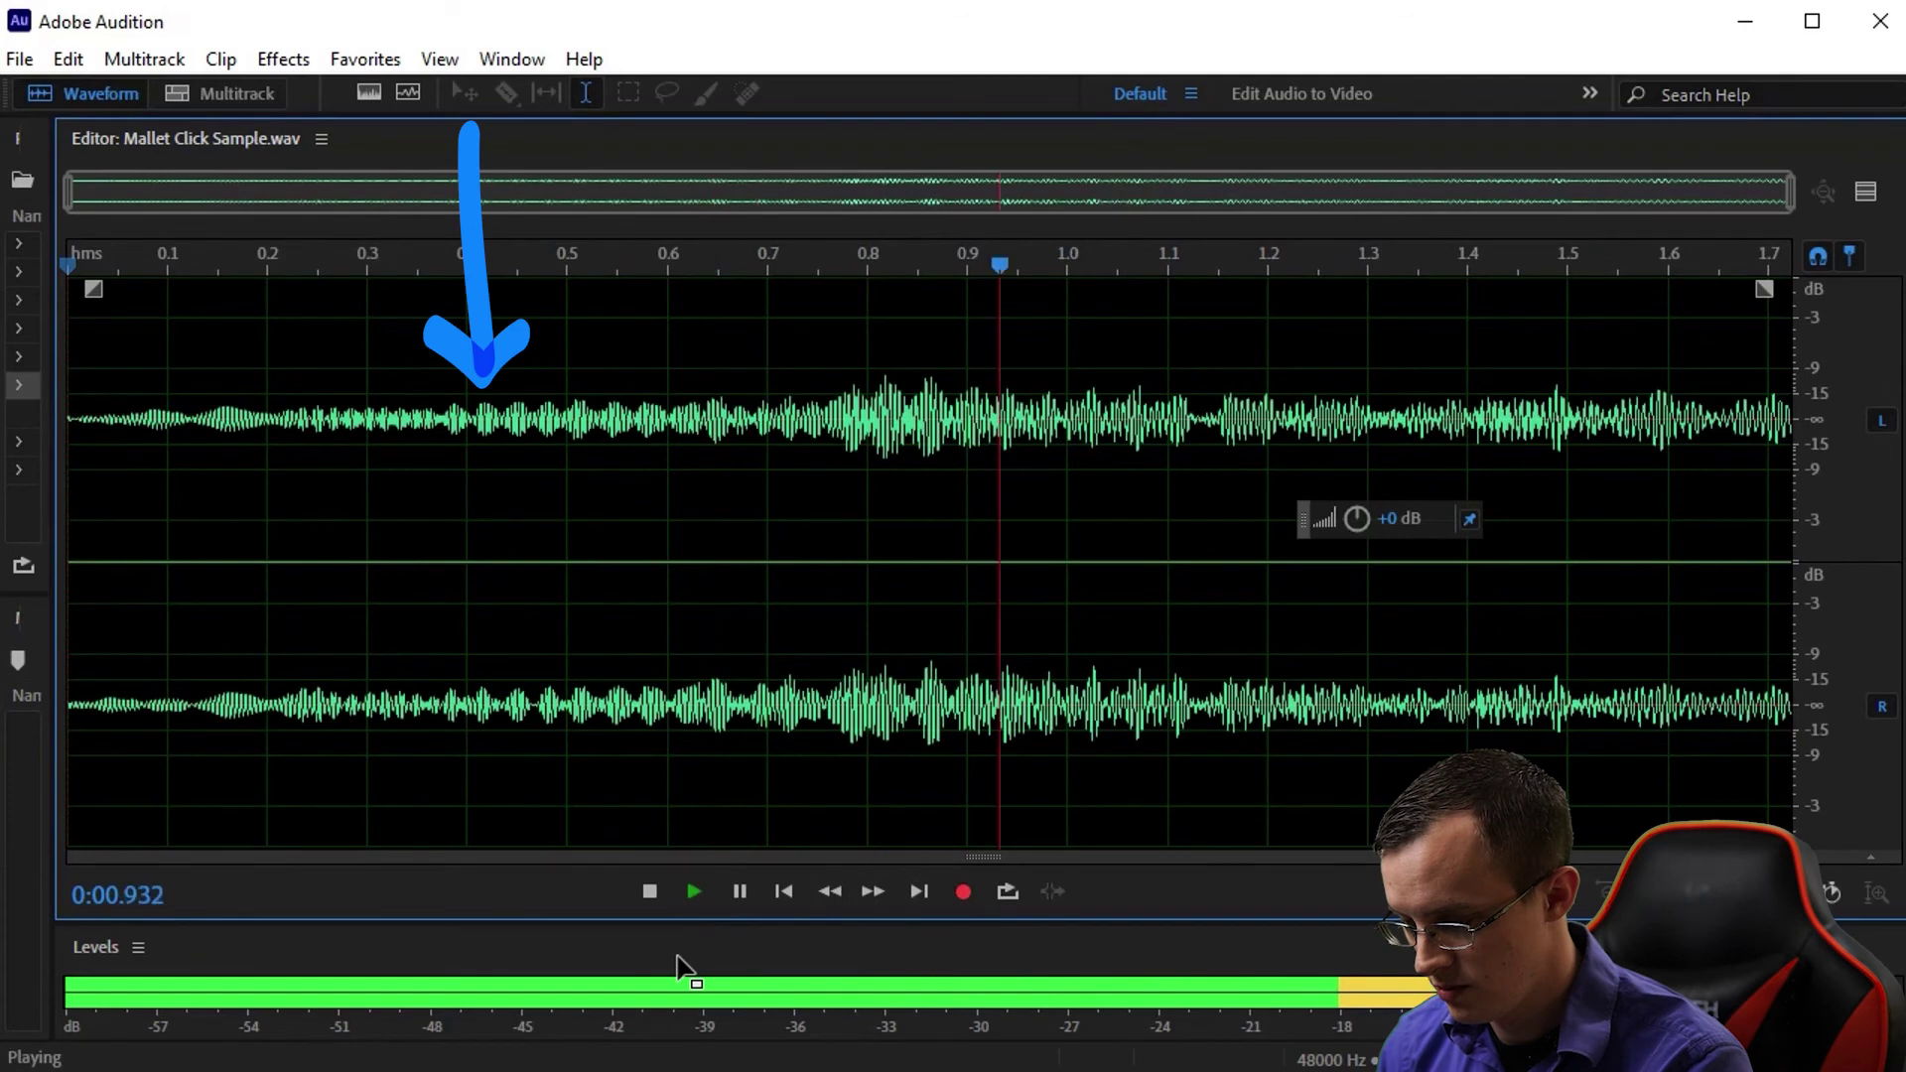
{"action": "left_click", "coordinate": [693, 893]}
{"action": "left_click", "coordinate": [693, 893]}
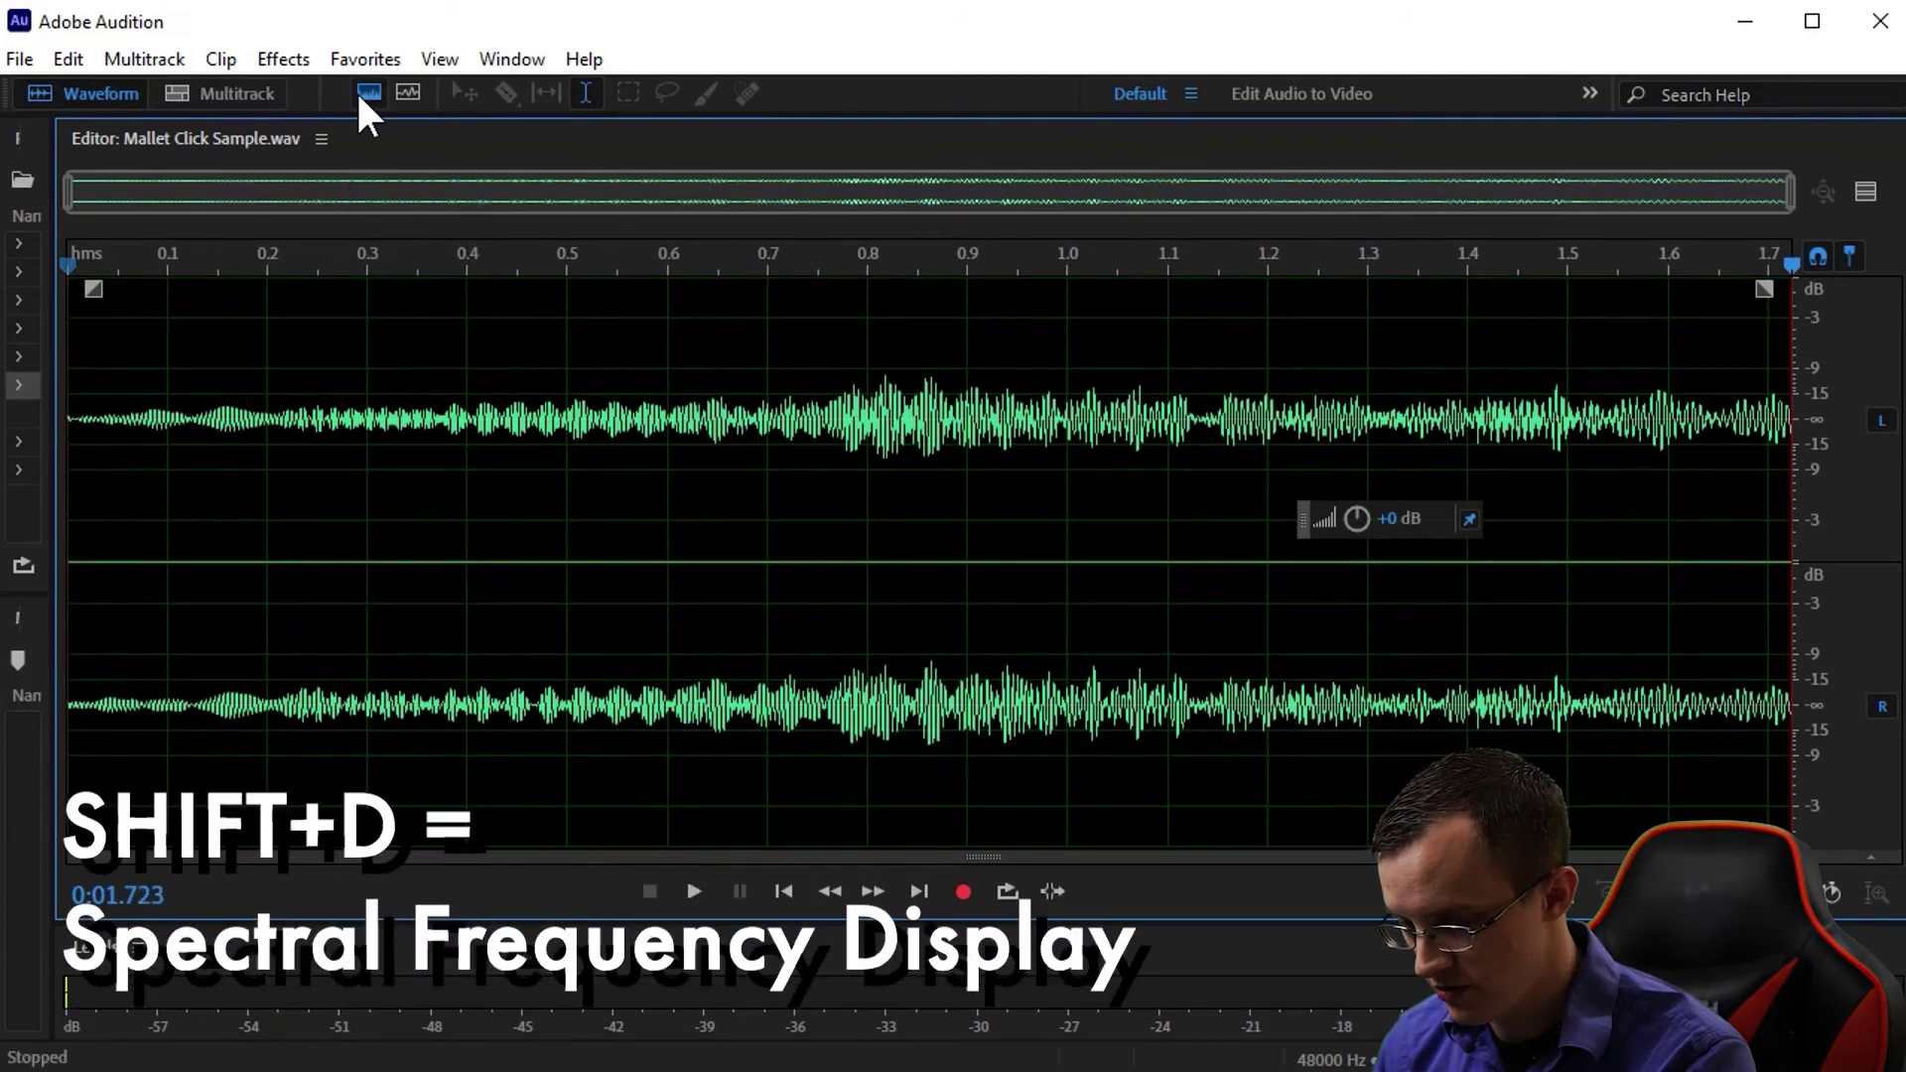
{"action": "left_click", "coordinate": [361, 96]}
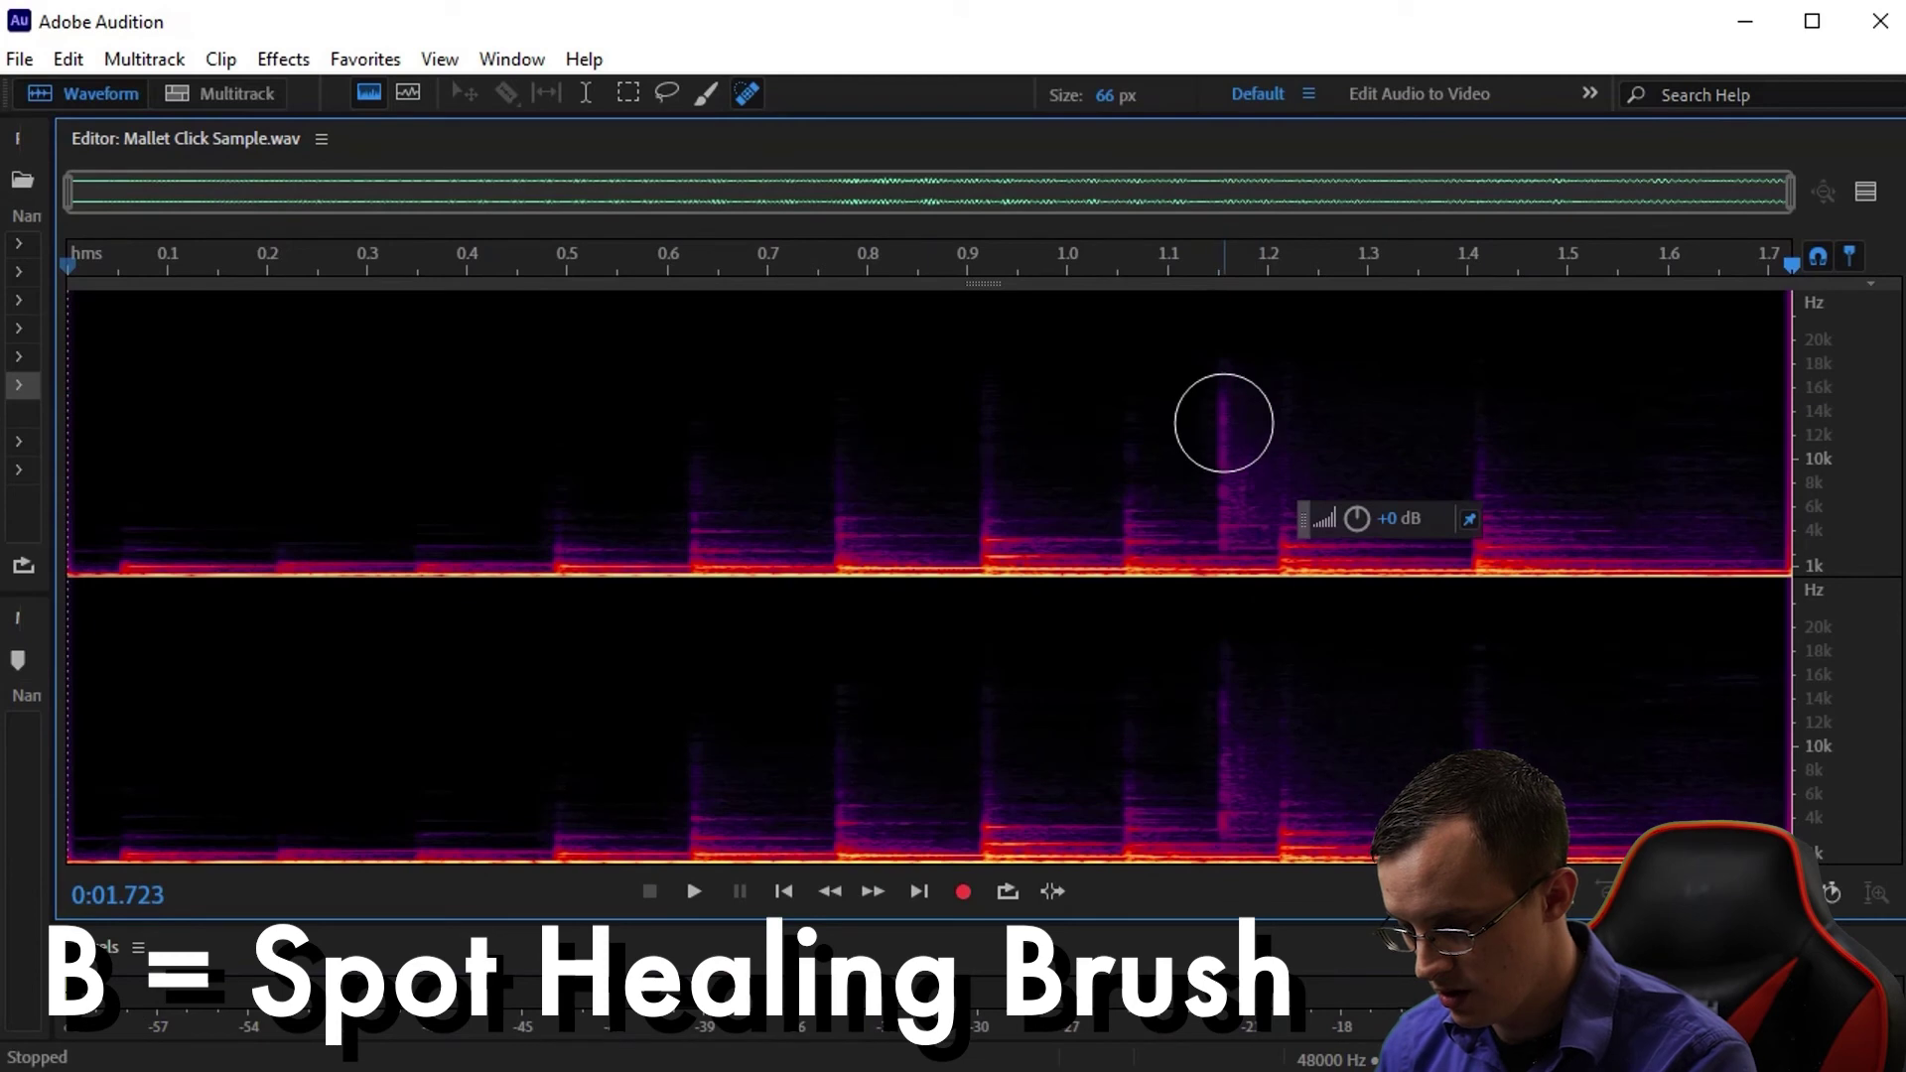
{"action": "scroll", "coordinate": [1221, 427], "scroll_direction": "up", "scroll_amount": 6, "text": "alt"}
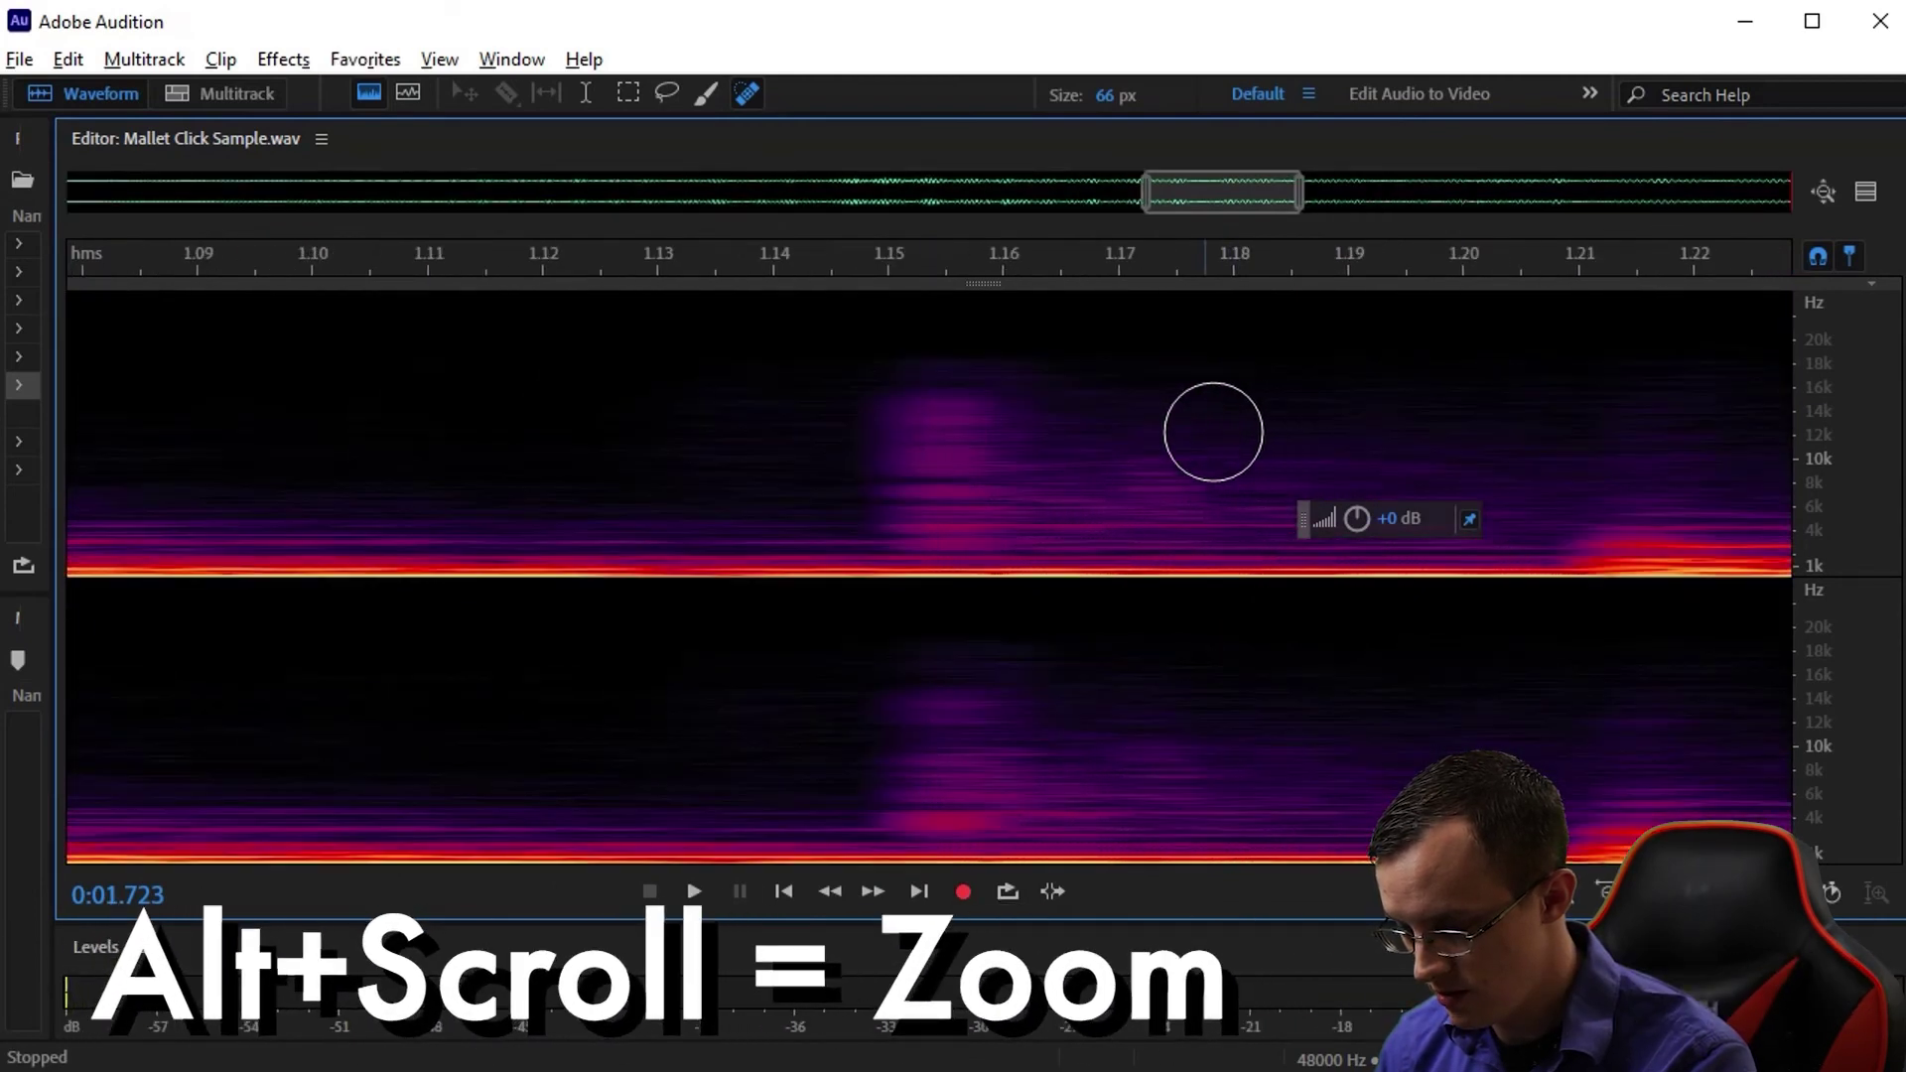
{"action": "scroll", "coordinate": [1092, 417], "scroll_direction": "down", "scroll_amount": 1, "text": "alt"}
{"action": "mouse_move", "coordinate": [919, 402]}
{"action": "left_mouse_down"}
{"action": "mouse_move", "coordinate": [1380, 427]}
{"action": "mouse_move", "coordinate": [1032, 516]}
{"action": "mouse_move", "coordinate": [918, 447]}
{"action": "left_mouse_up"}
{"action": "scroll", "coordinate": [1159, 465], "scroll_direction": "down", "scroll_amount": 6, "text": "alt"}
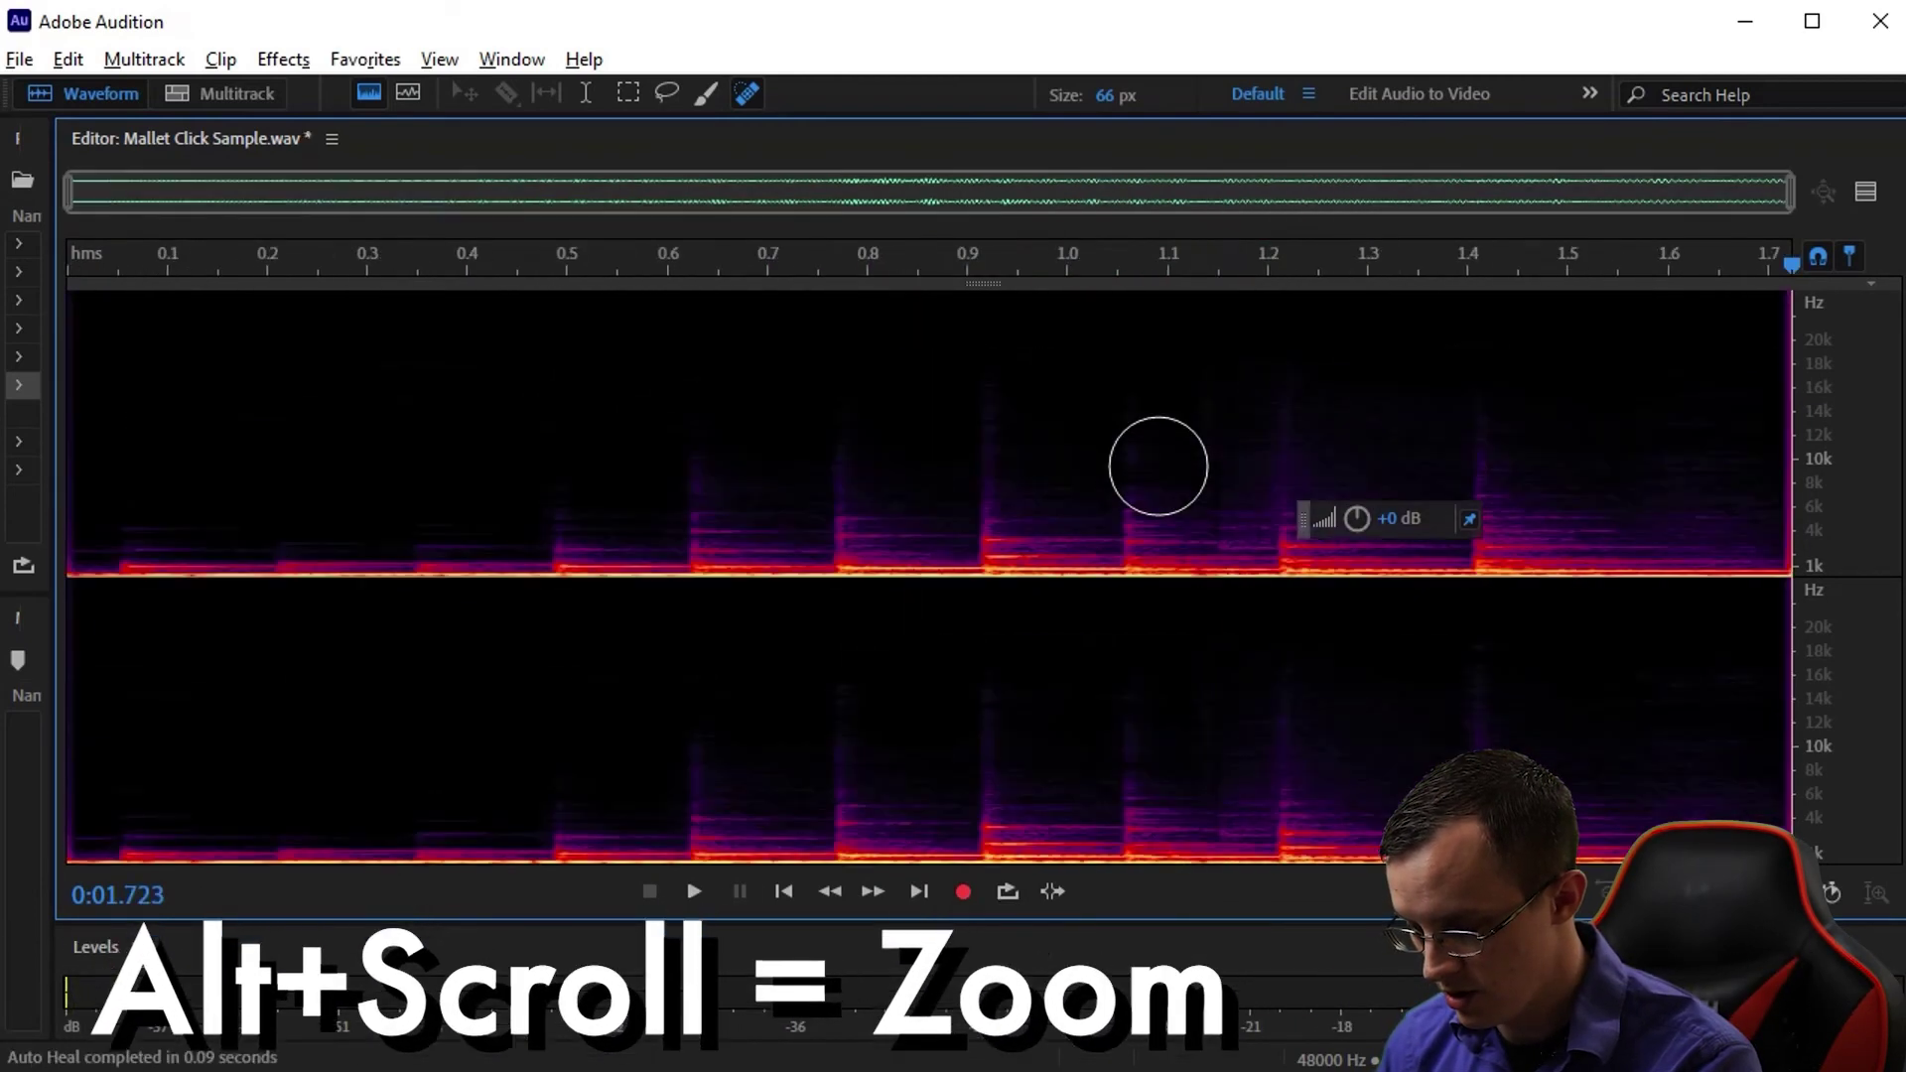
Compare the original and healed mallet click by undoing and redoing the heal during playback
{"action": "key", "text": "shift+d"}
{"action": "left_click", "coordinate": [693, 891]}
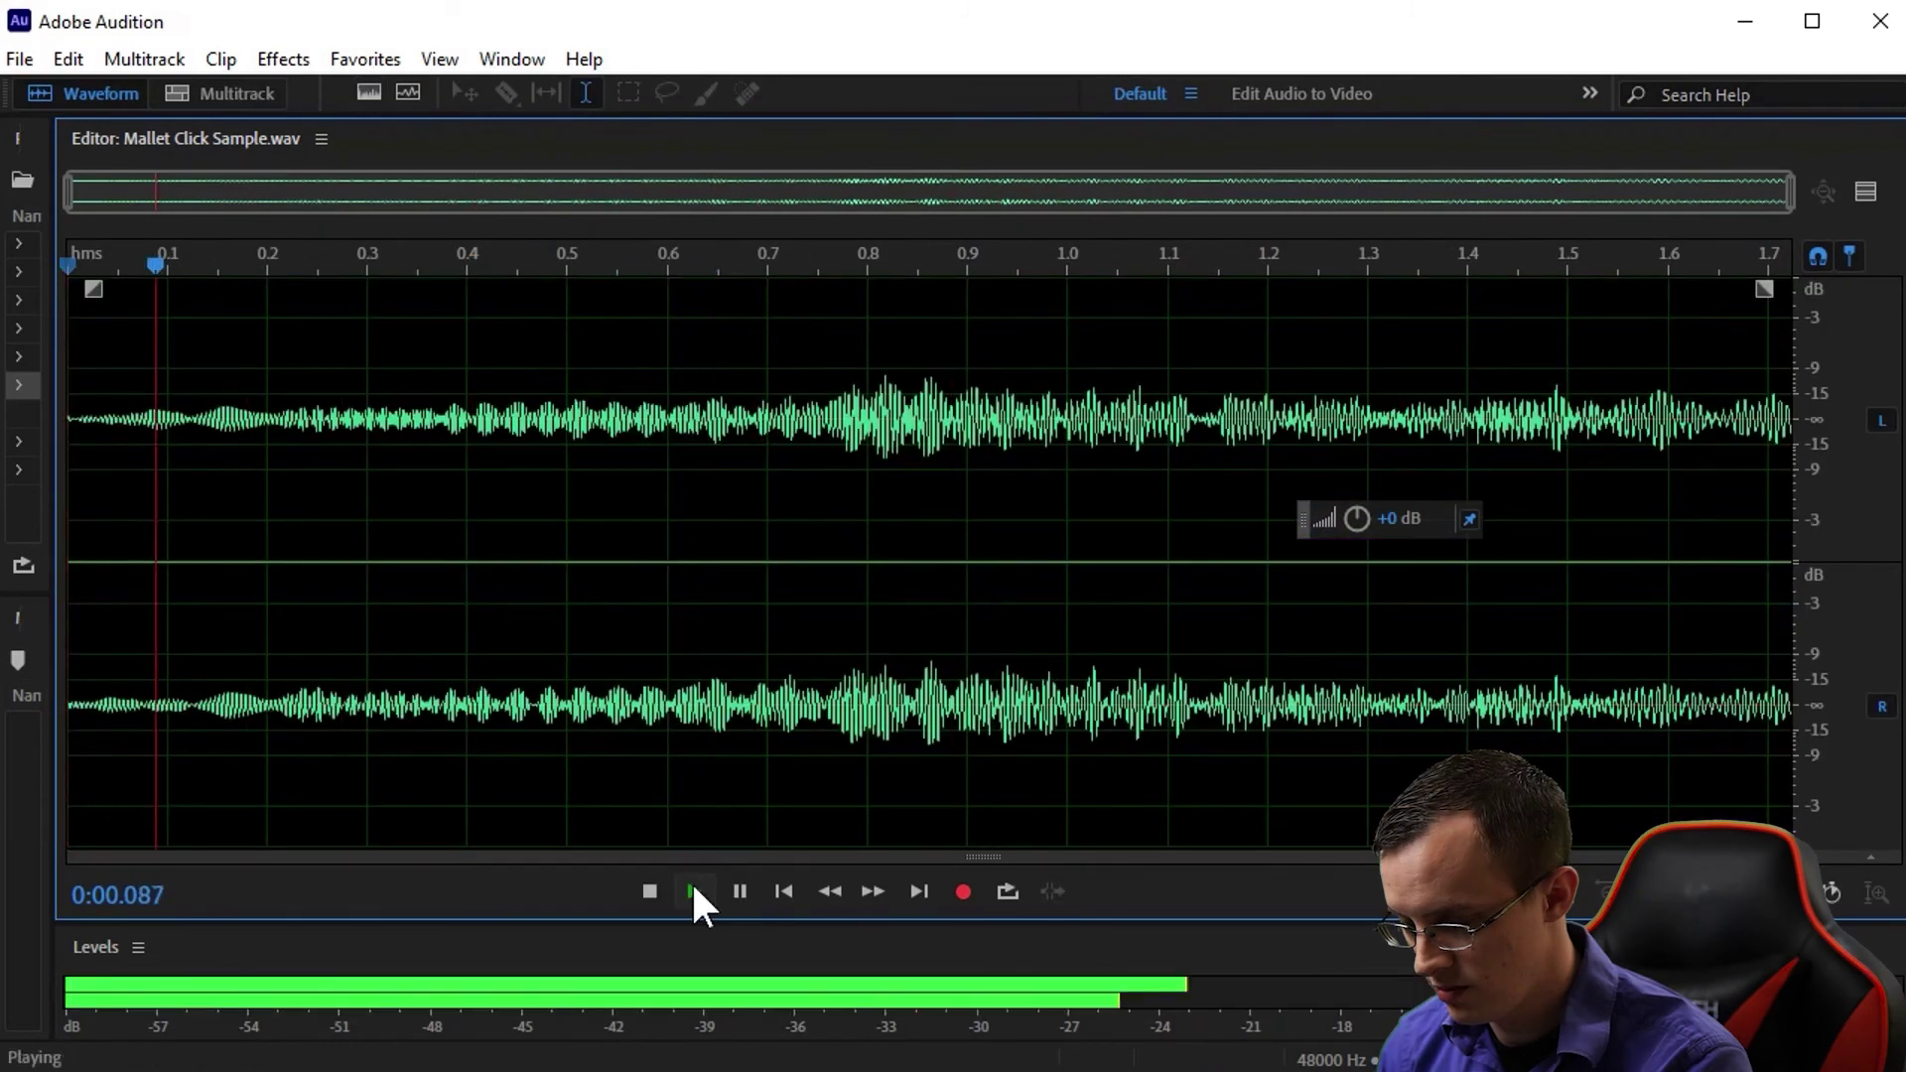
{"action": "left_click", "coordinate": [694, 891]}
{"action": "left_click", "coordinate": [694, 891]}
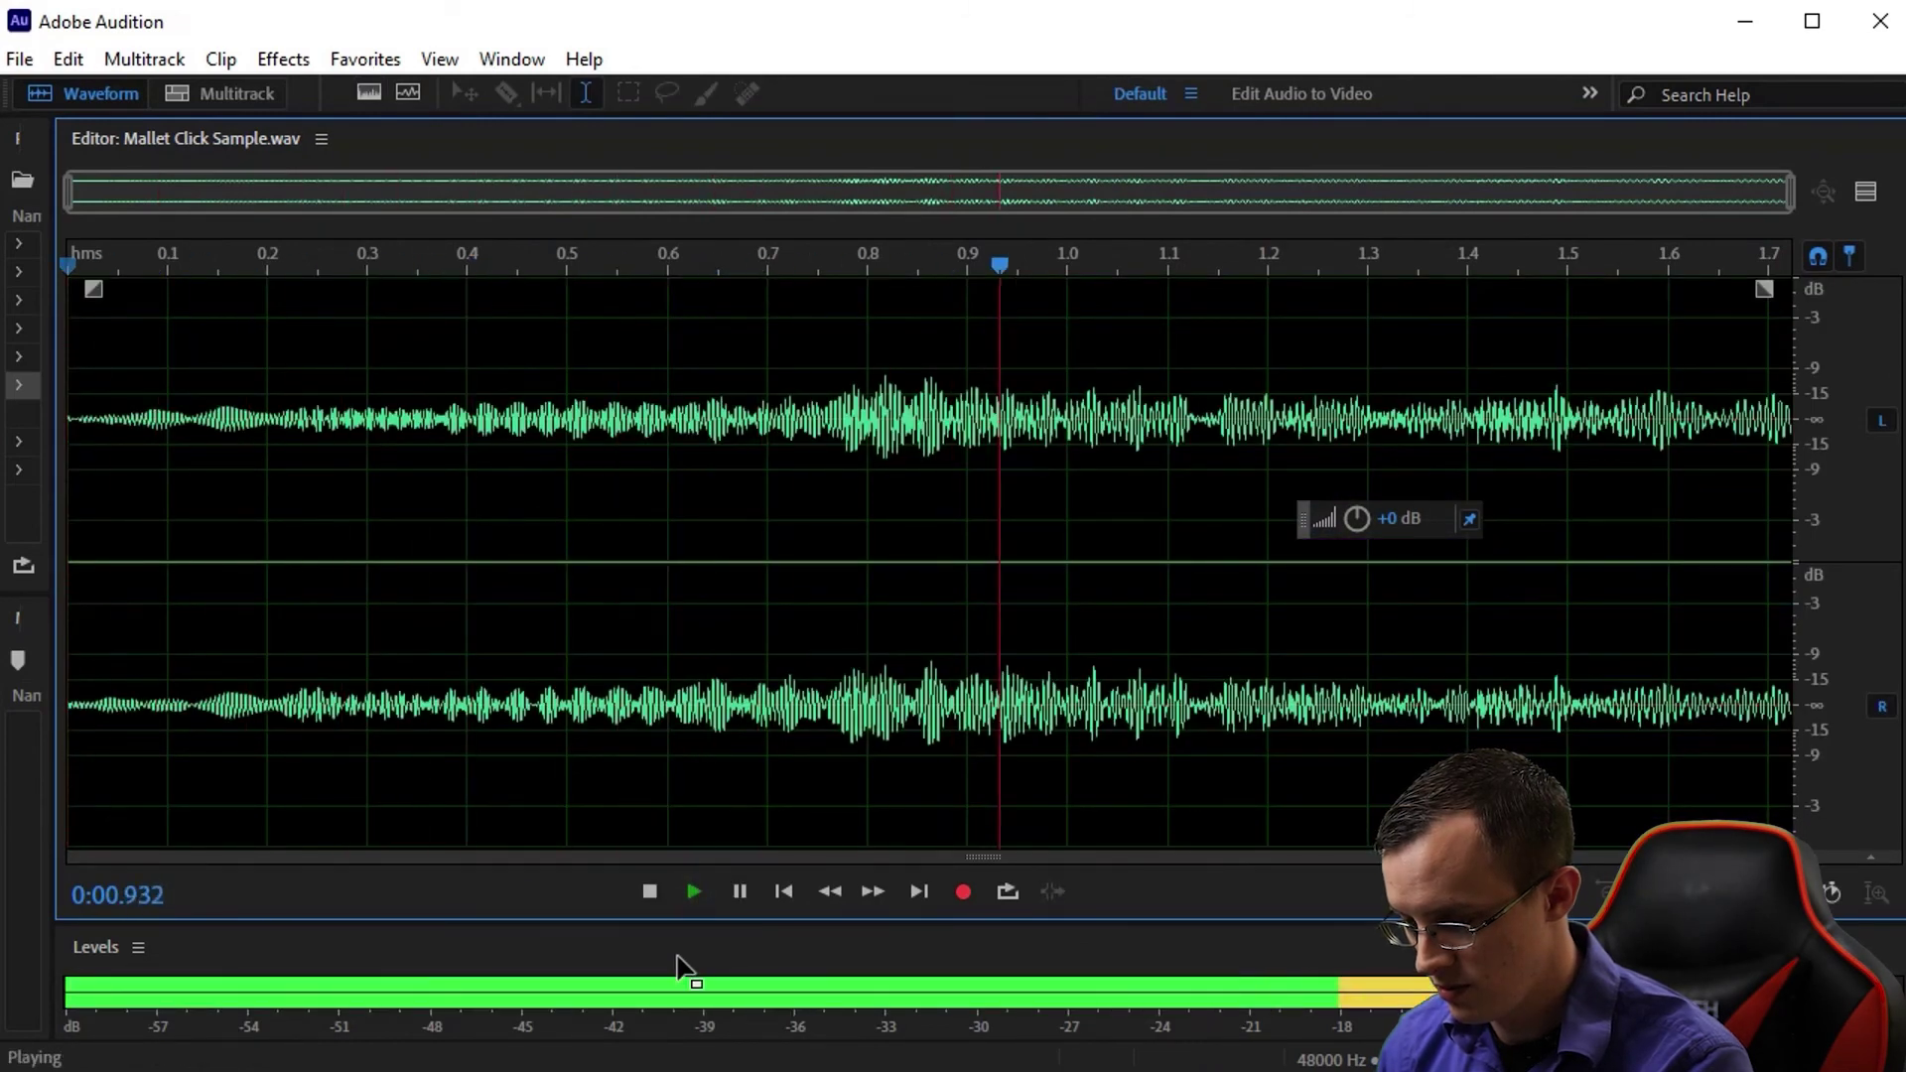
{"action": "key", "text": "ctrl+shift+z"}
{"action": "key", "text": "shift+d"}
{"action": "key", "text": "space"}
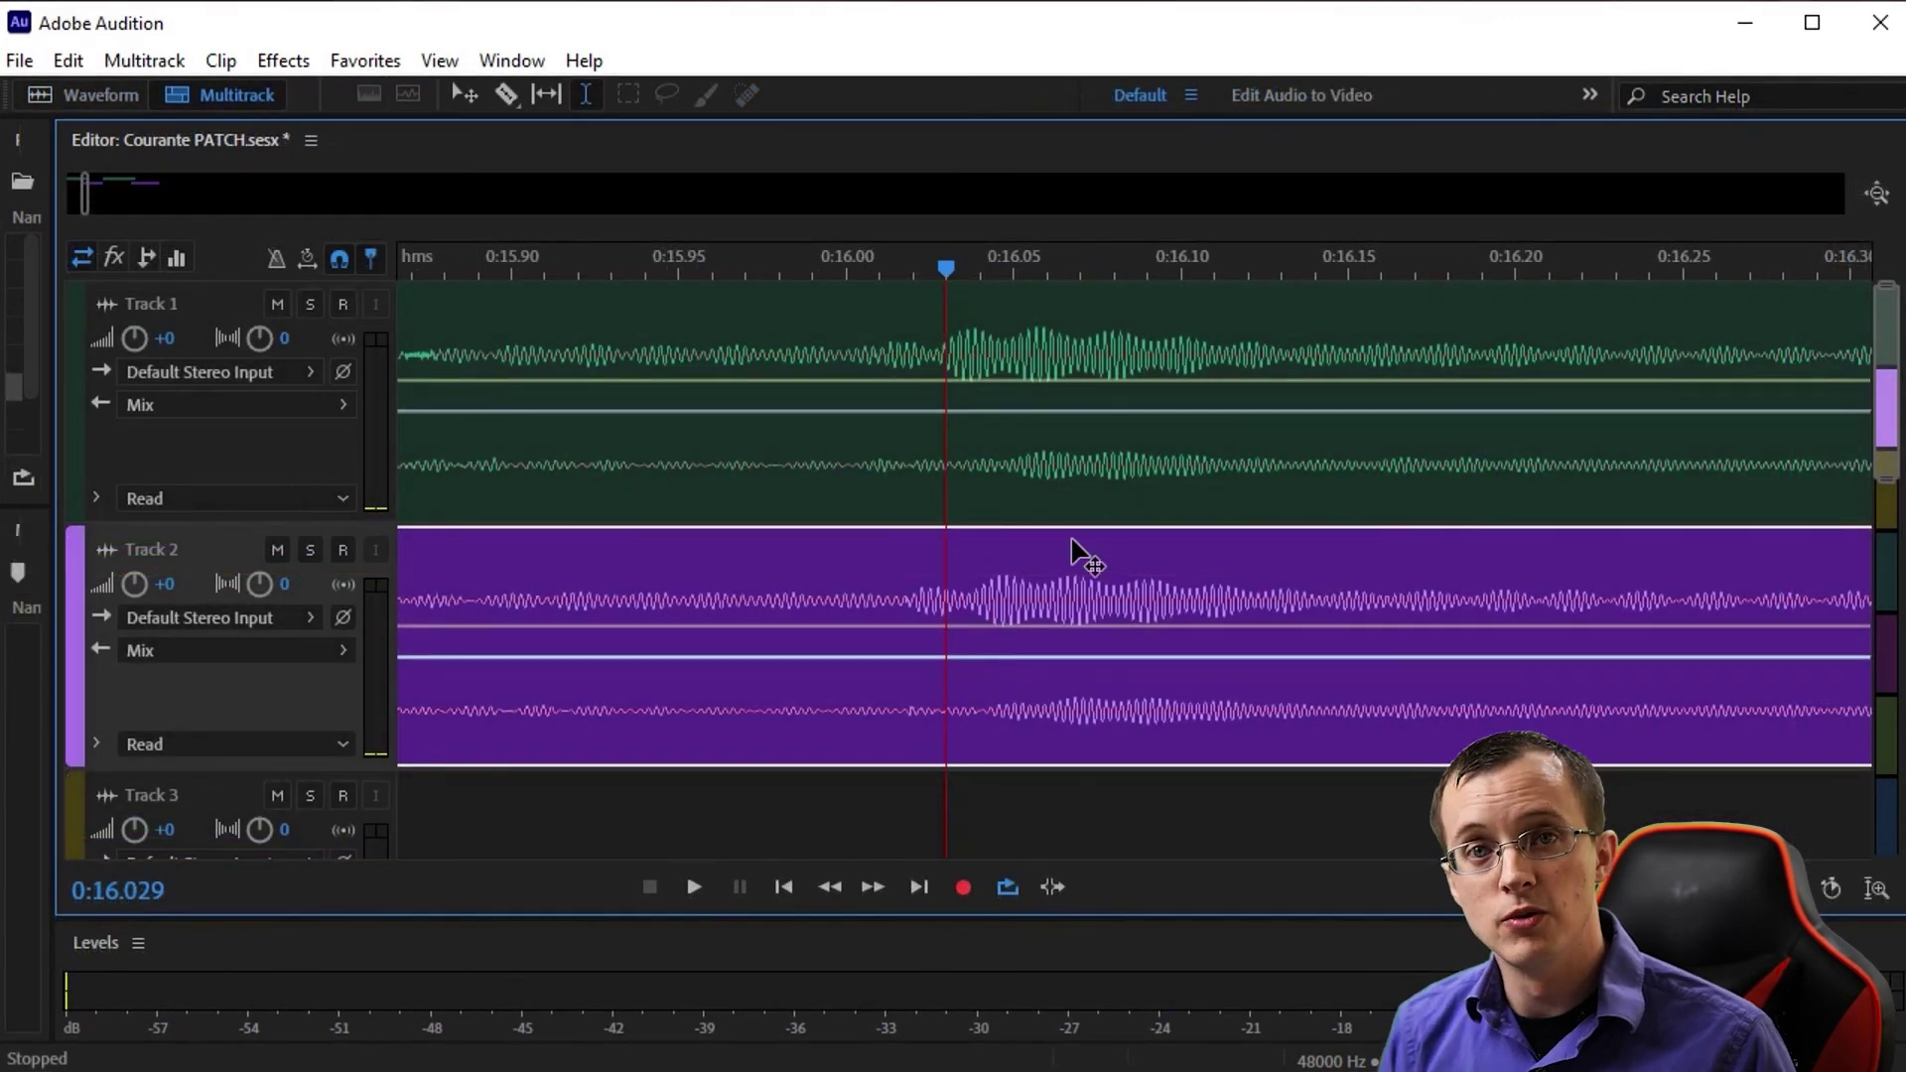
Move the Chunk2 clip so it starts around 0:16.0
{"action": "left_click", "coordinate": [957, 266]}
{"action": "scroll", "coordinate": [957, 266], "scroll_direction": "up", "scroll_amount": 3}
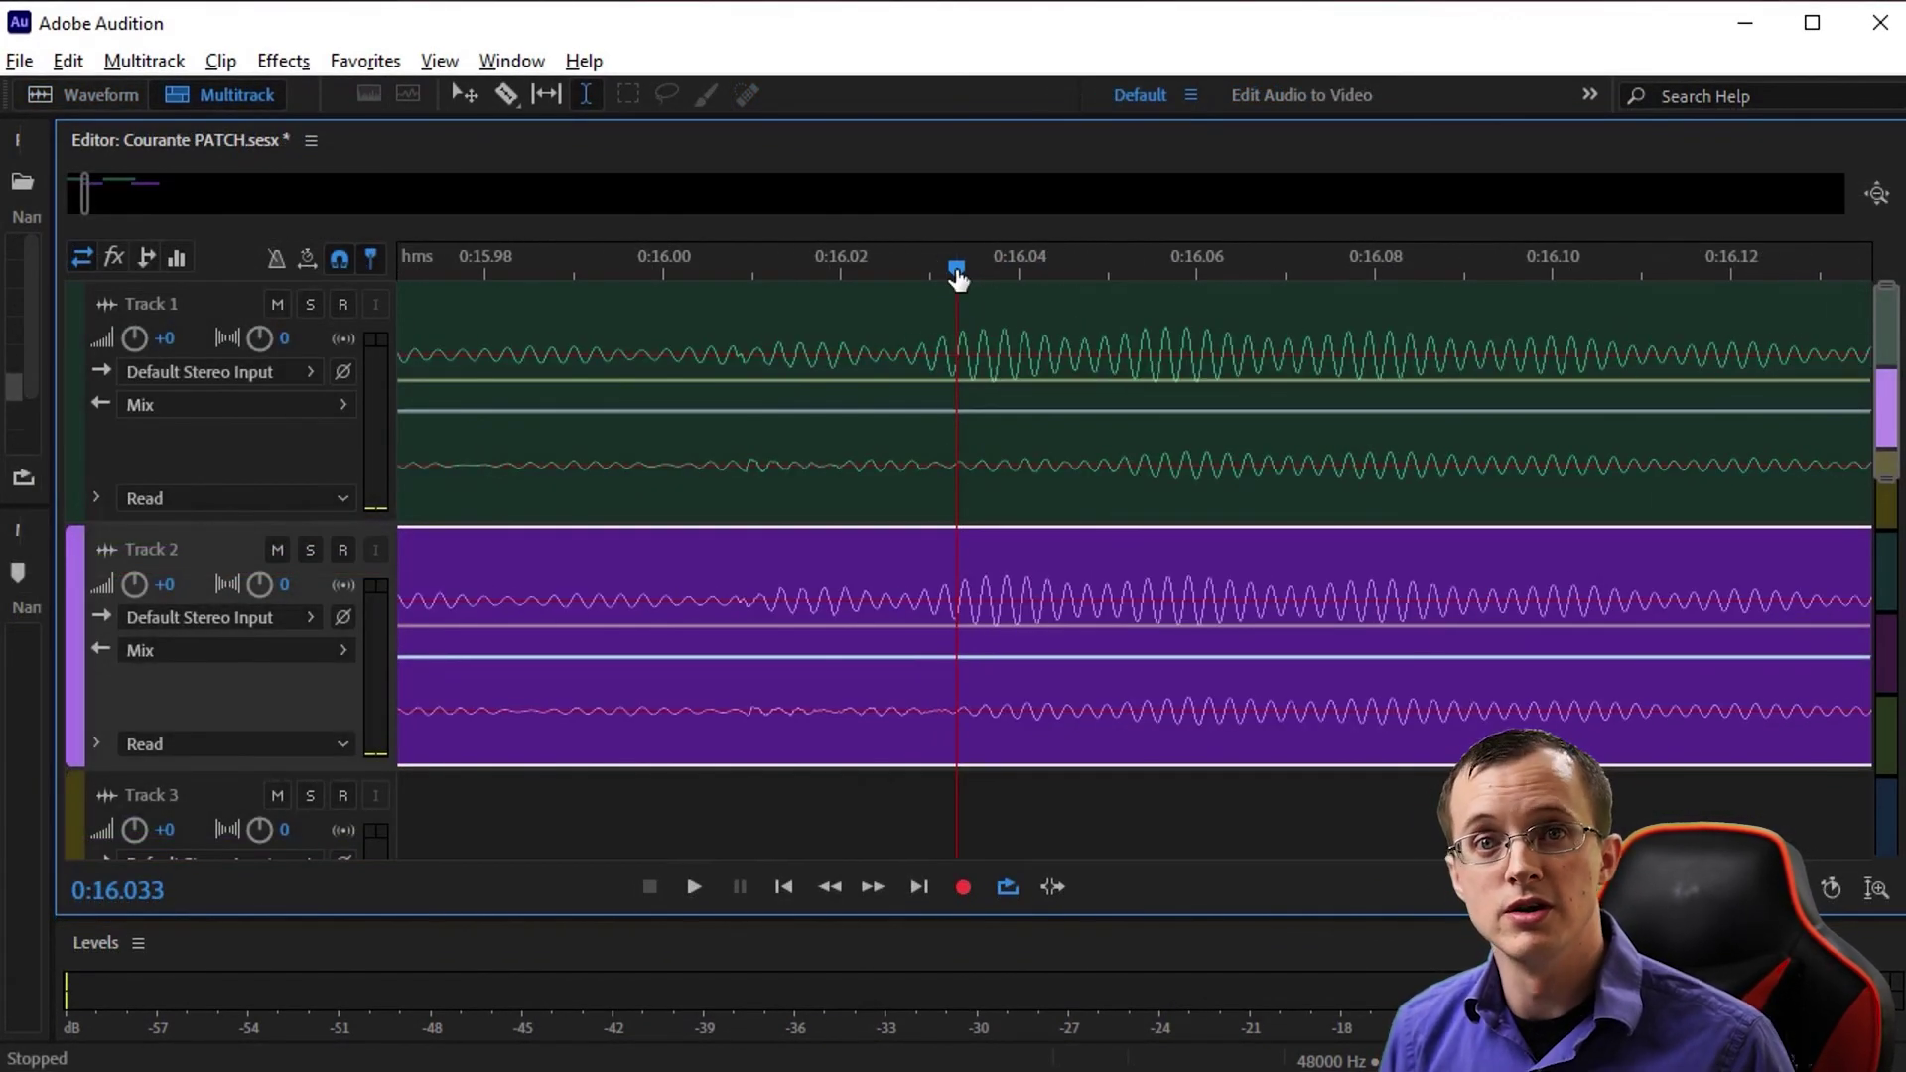
{"action": "scroll", "coordinate": [951, 260], "scroll_direction": "down", "scroll_amount": 10}
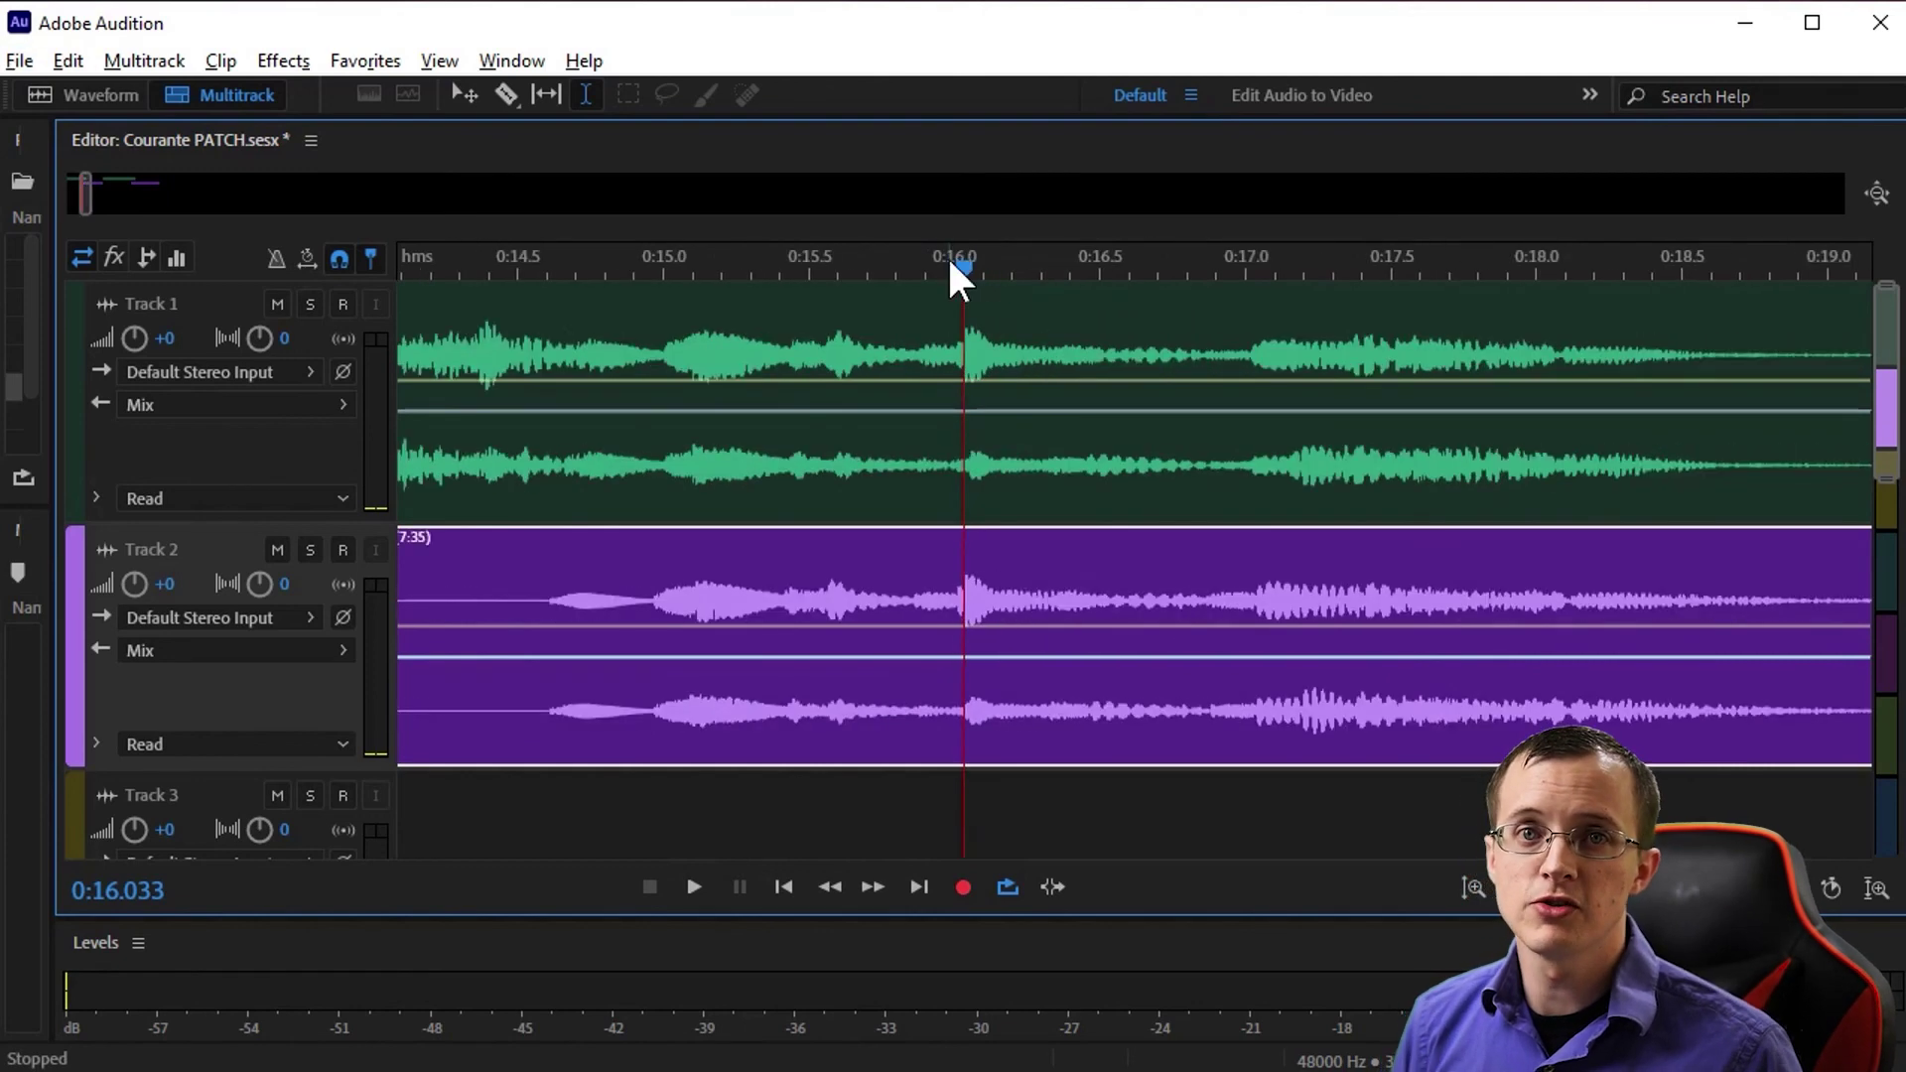
{"action": "left_click", "coordinate": [582, 581]}
{"action": "left_click_drag", "start_coordinate": [581, 585], "coordinate": [946, 586]}
Trim Track 1's clip to end near 0:16.1 and drag Chunk2 onto Track 1 to crossfade
{"action": "left_click_drag", "start_coordinate": [1823, 344], "coordinate": [974, 324]}
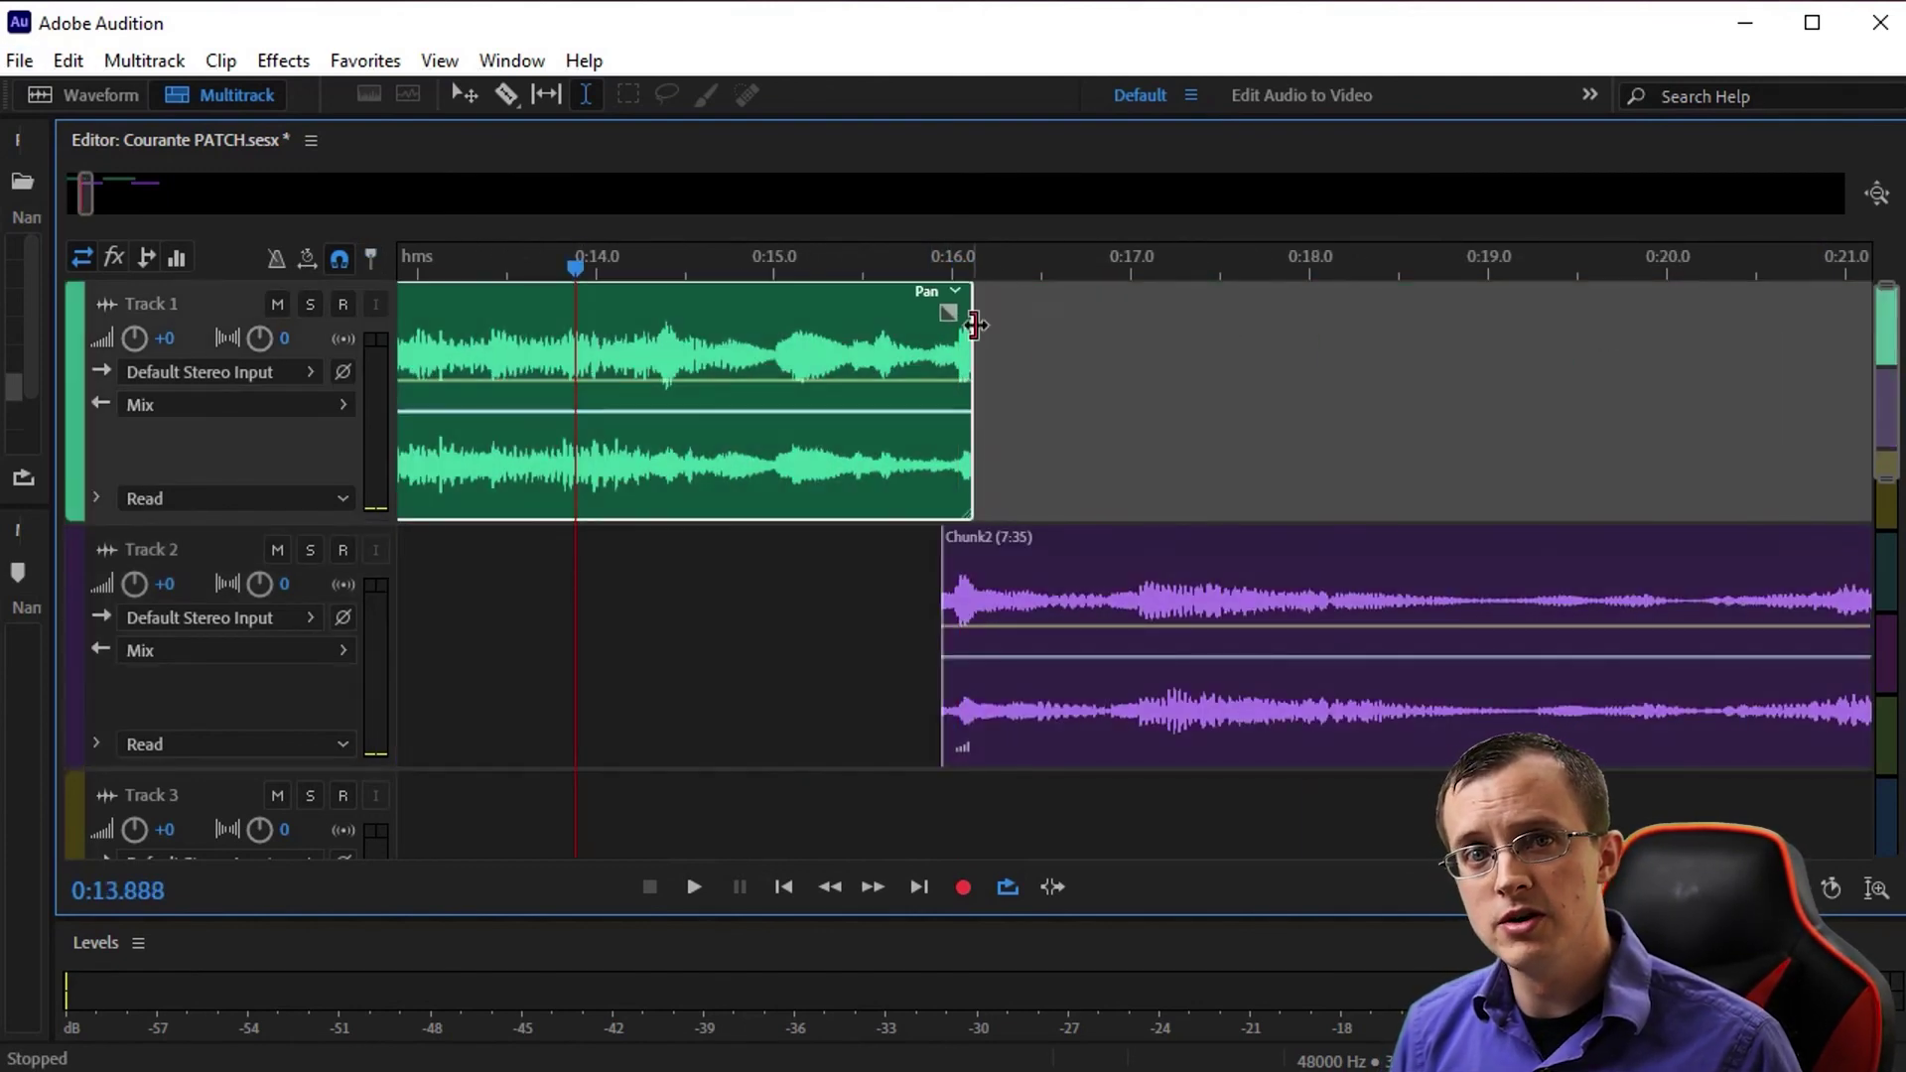
{"action": "scroll", "coordinate": [959, 260], "scroll_direction": "up", "scroll_amount": 7}
{"action": "left_click_drag", "start_coordinate": [804, 559], "coordinate": [943, 347]}
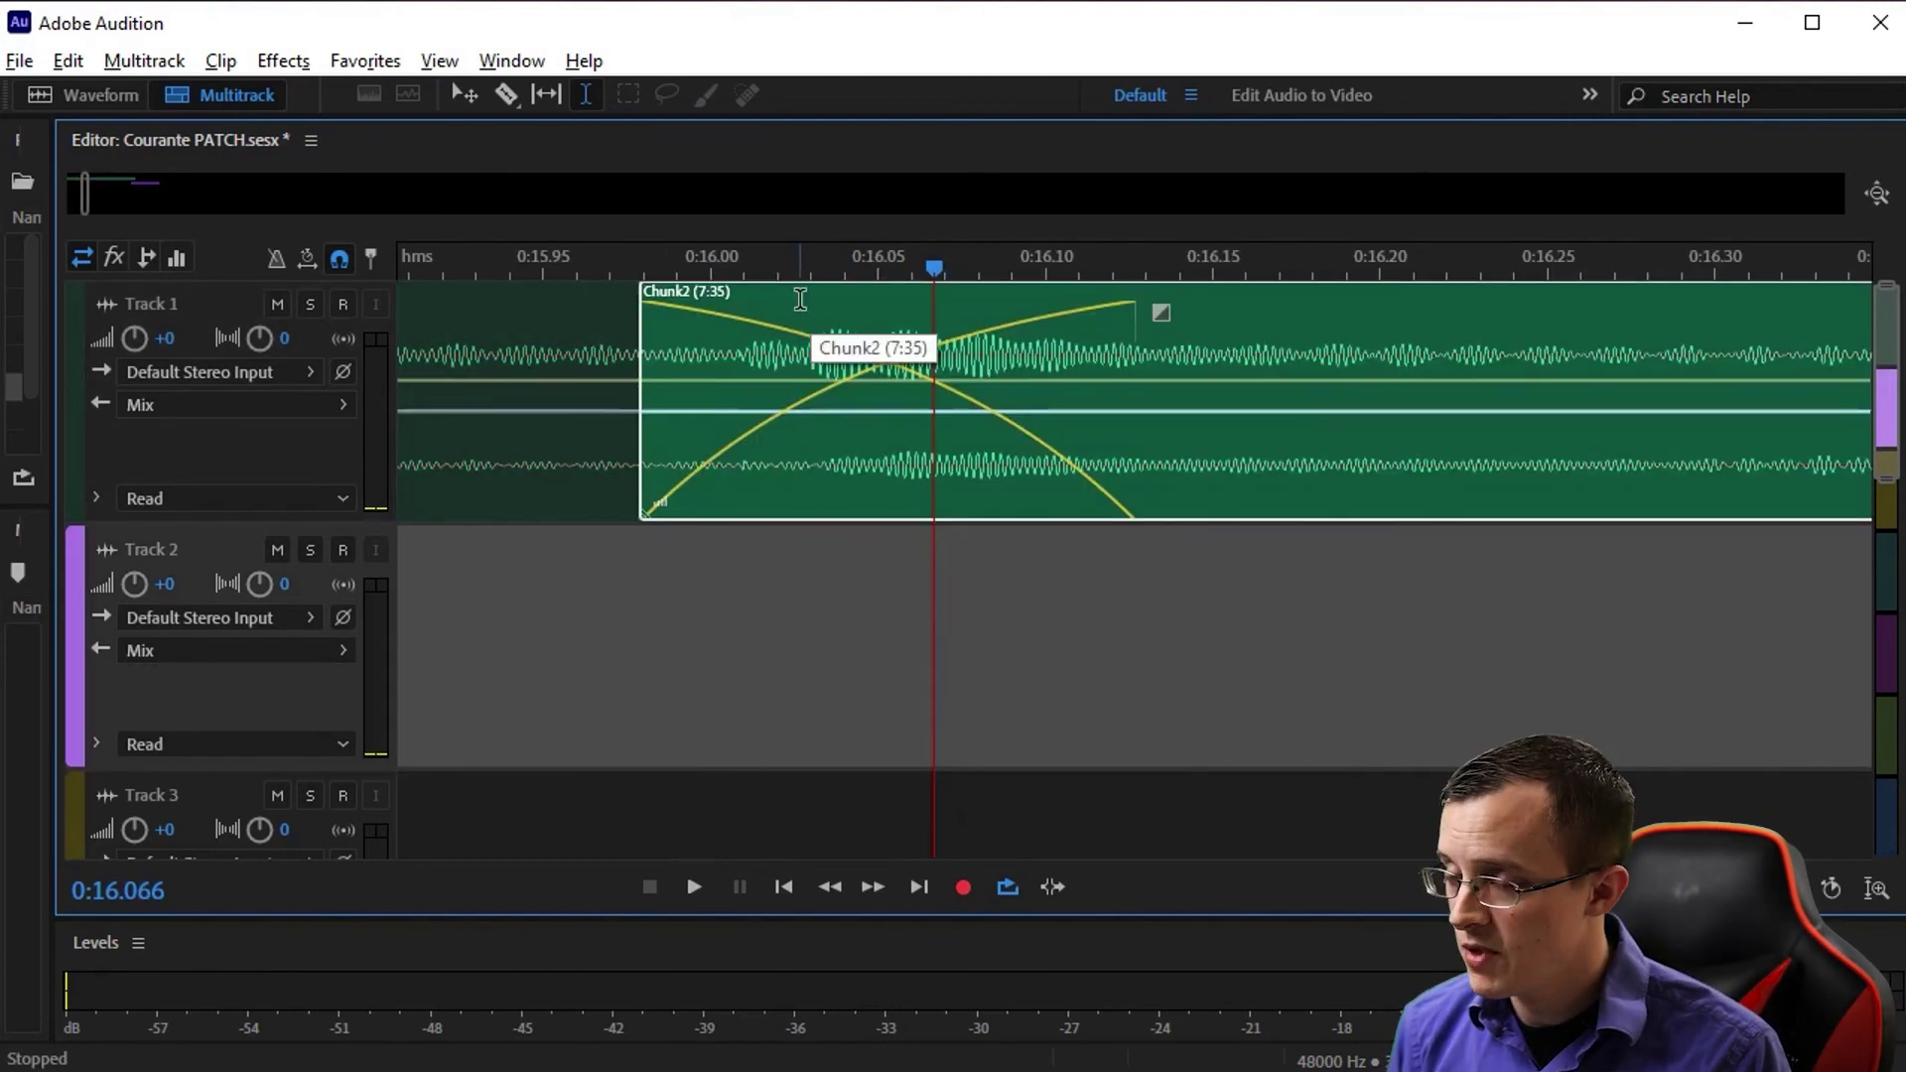